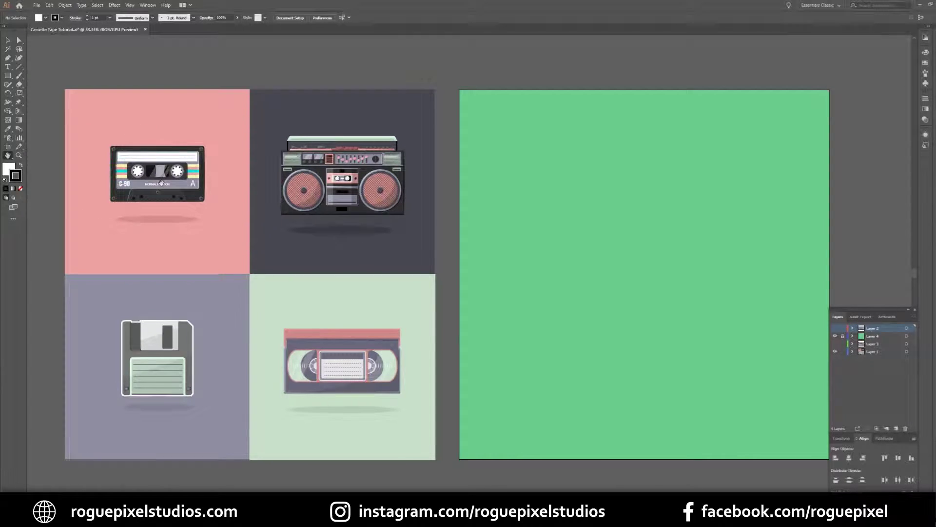
- Pan and zoom so the green artboard and the reference cassette beside it are in view
drag(160, 183, 159, 182)
key(ctrl+plus)
key(ctrl+plus)
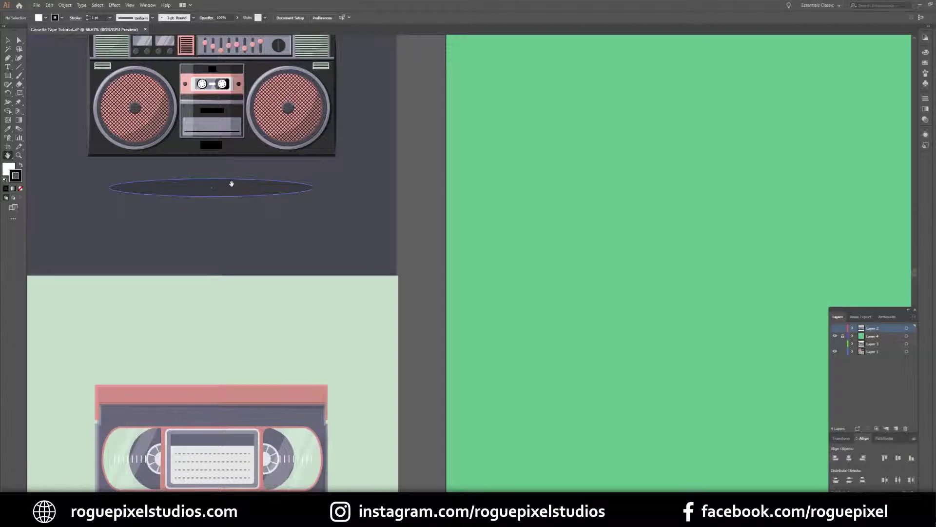
scroll(317, 190, left, 5)
scroll(402, 198, up, 2)
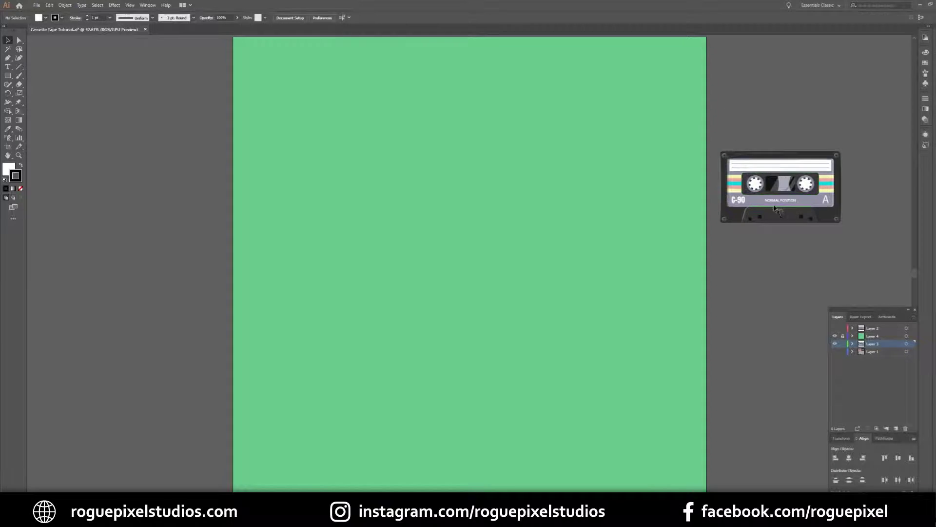
- Draw a large cassette body rectangle and centre it horizontally and vertically on the artboard
click(780, 192)
click(795, 104)
click(7, 76)
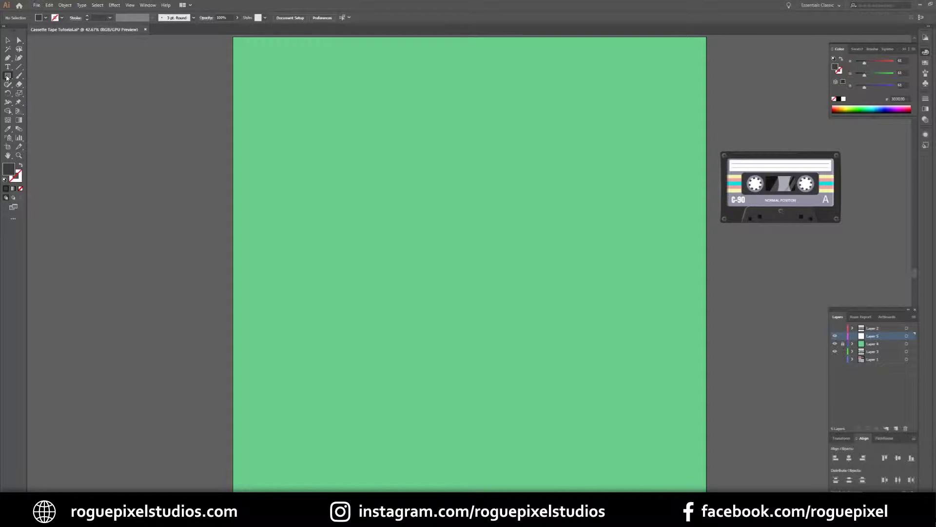
drag(332, 209, 600, 361)
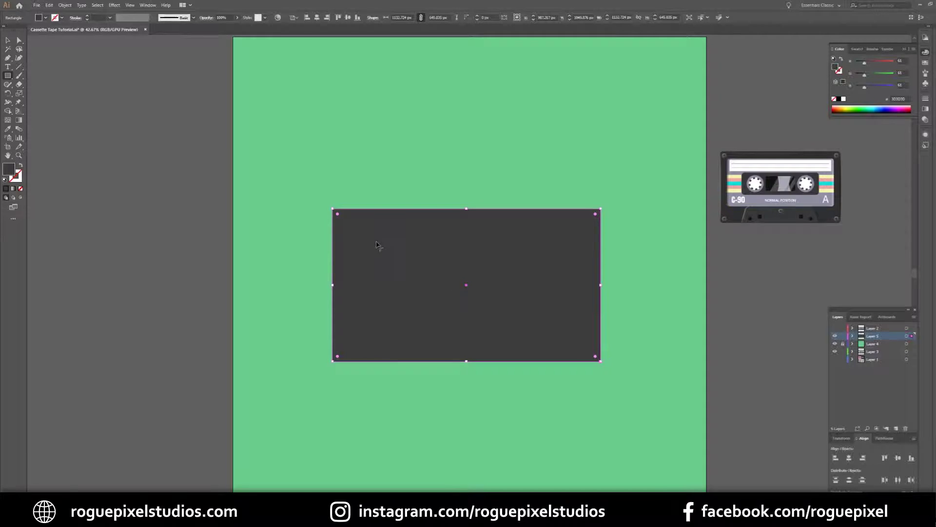
click(7, 41)
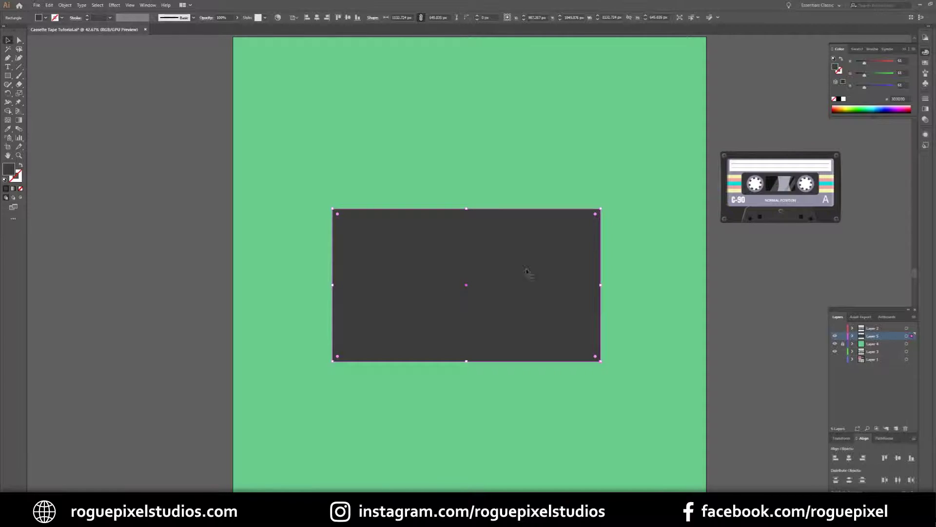
click(849, 457)
click(899, 458)
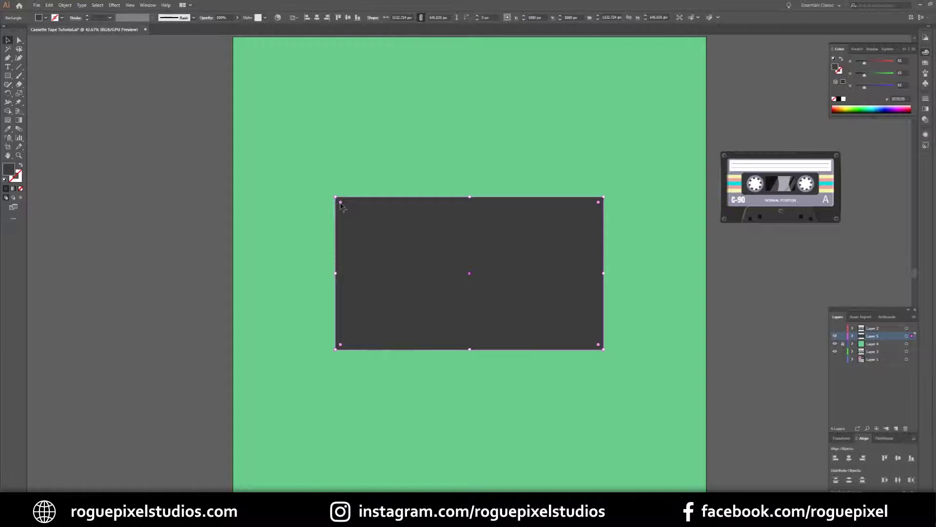
- Round all four corners of the cassette body rectangle
drag(340, 201, 342, 204)
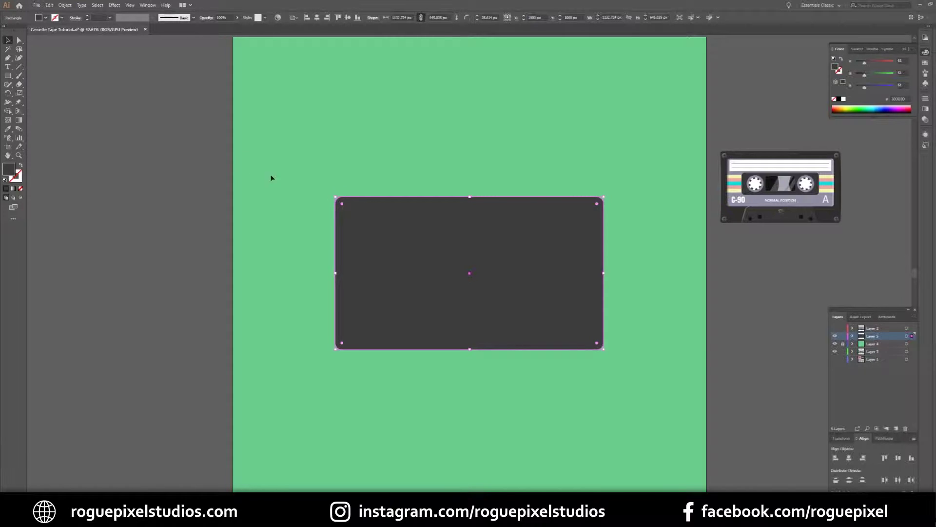
click(204, 149)
click(7, 76)
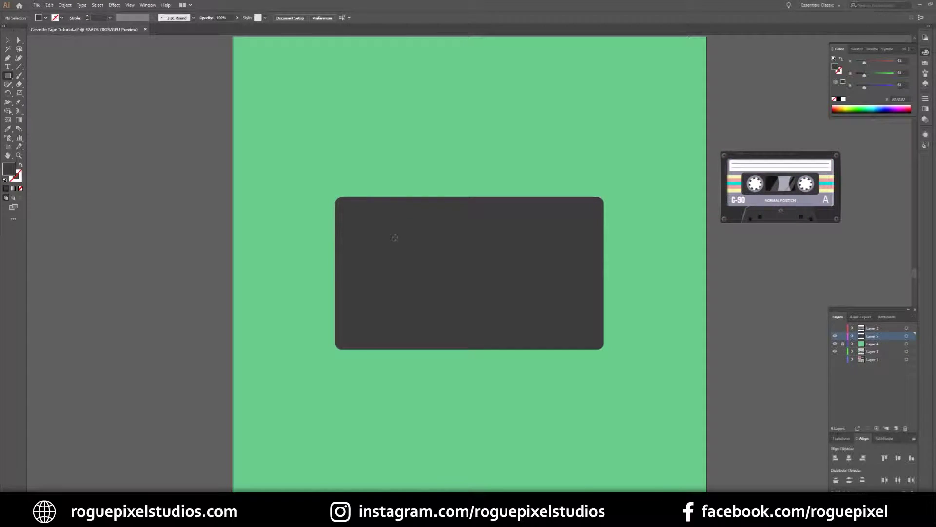
- Draw the label rectangle across the body's upper part and fill it purple
drag(344, 207, 594, 313)
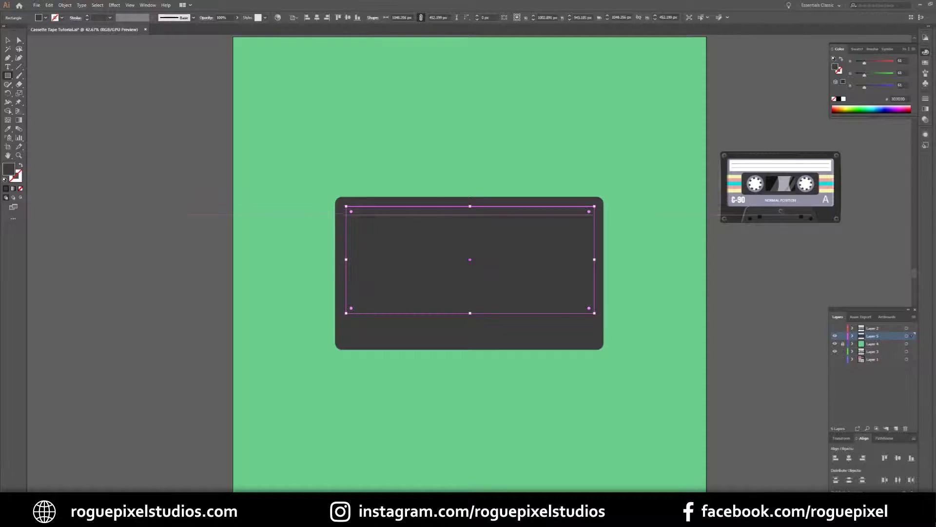
double_click(10, 170)
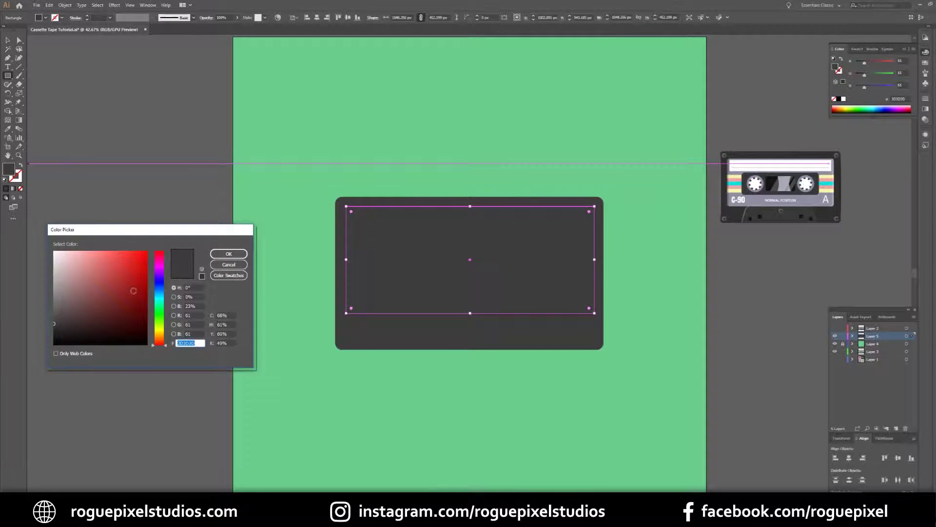
click(162, 274)
drag(108, 286, 98, 269)
click(166, 274)
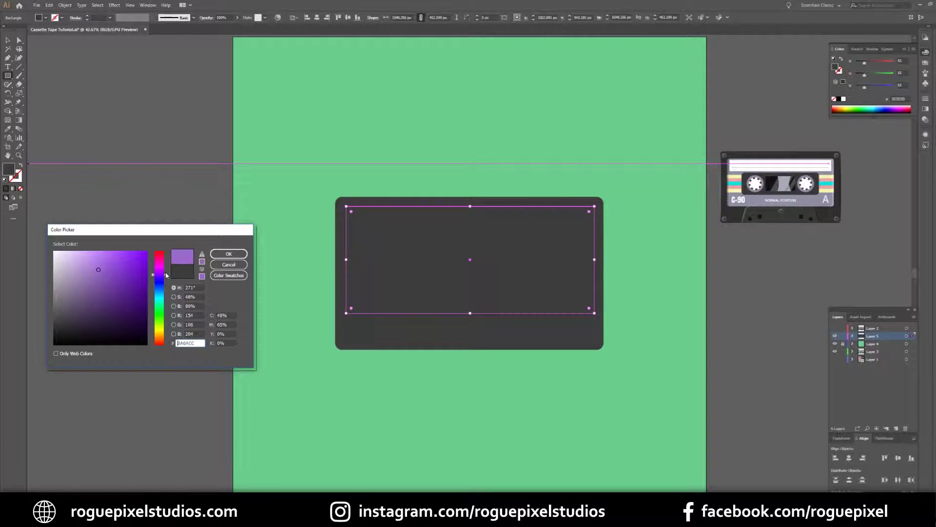
click(98, 265)
click(229, 253)
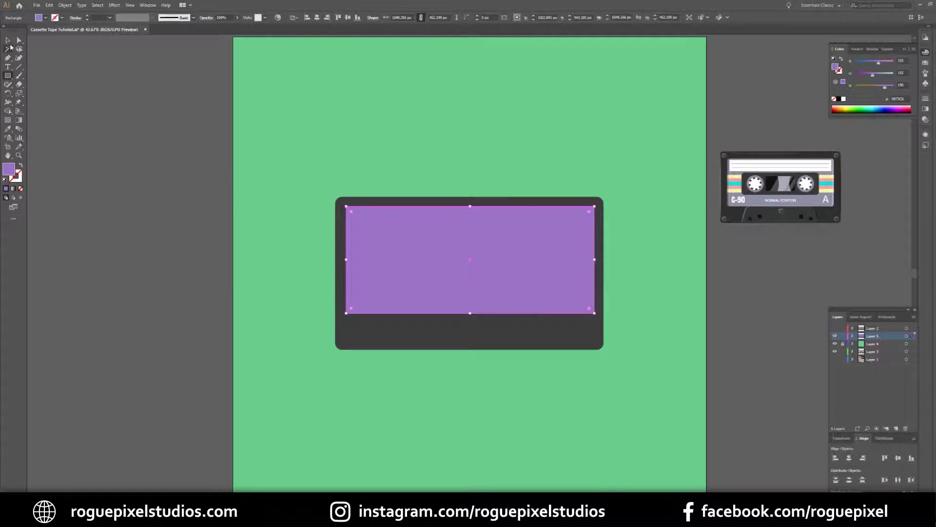
- Change the label fill to lighter lavender A98BD1 and round its corners
double_click(9, 169)
click(85, 267)
key(Return)
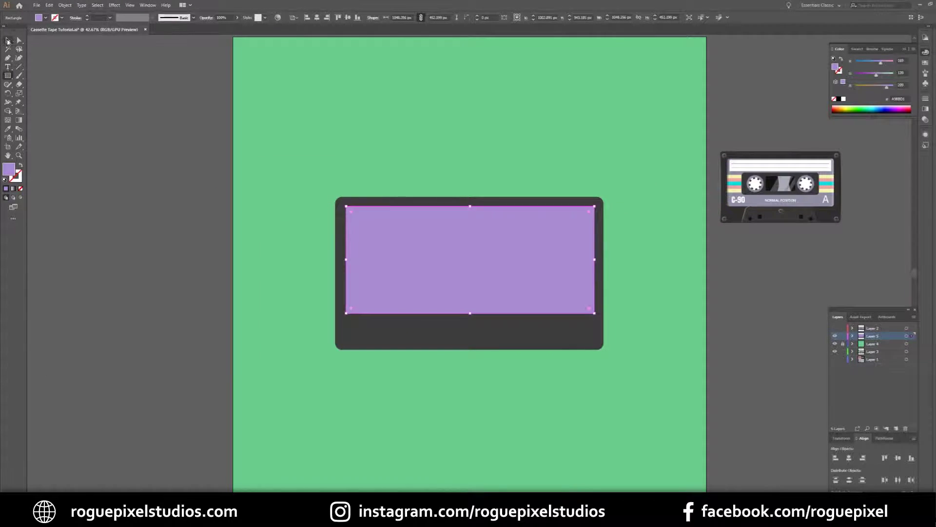
key(a)
drag(351, 214, 352, 212)
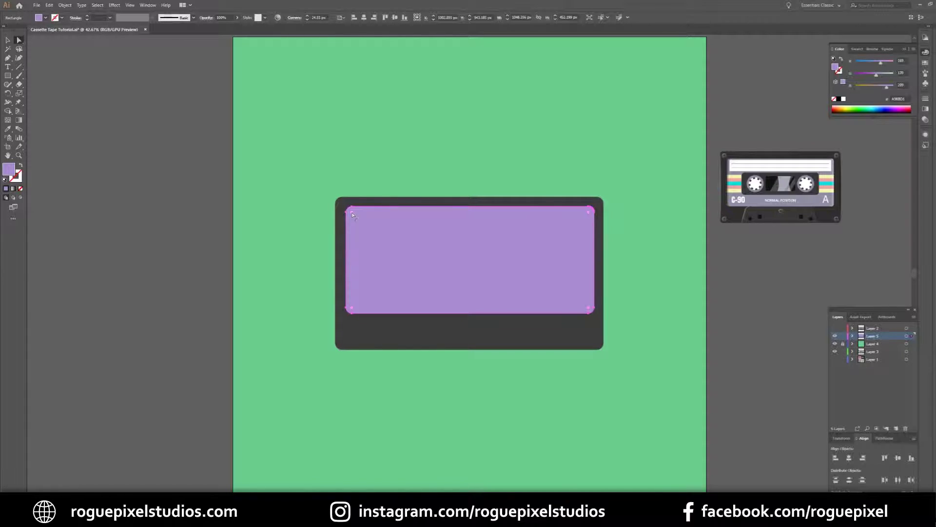
click(182, 176)
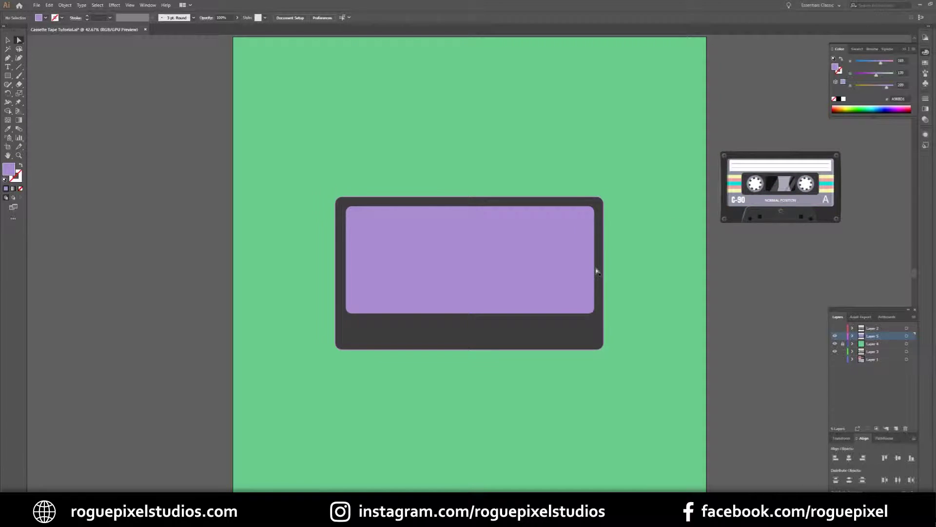
- Draw a window rectangle inside the label and give it the body's dark grey
click(9, 76)
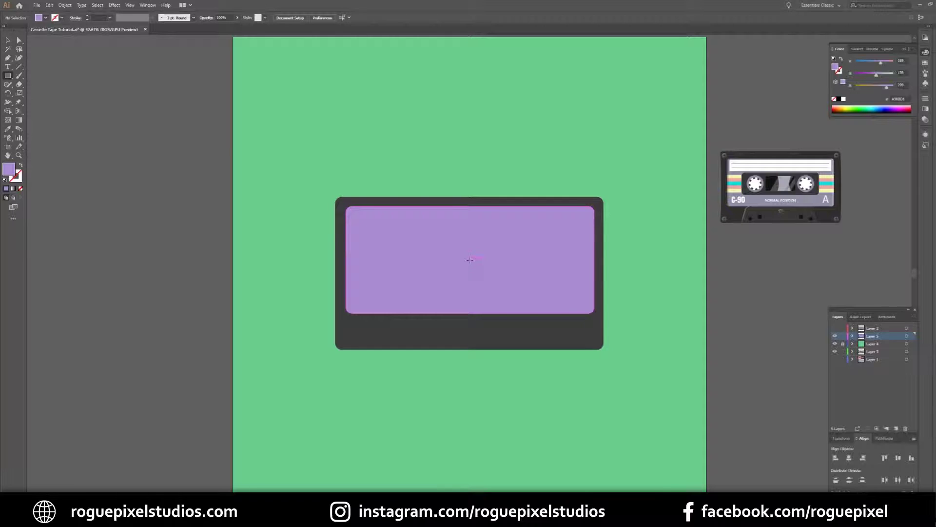
drag(469, 260, 569, 279)
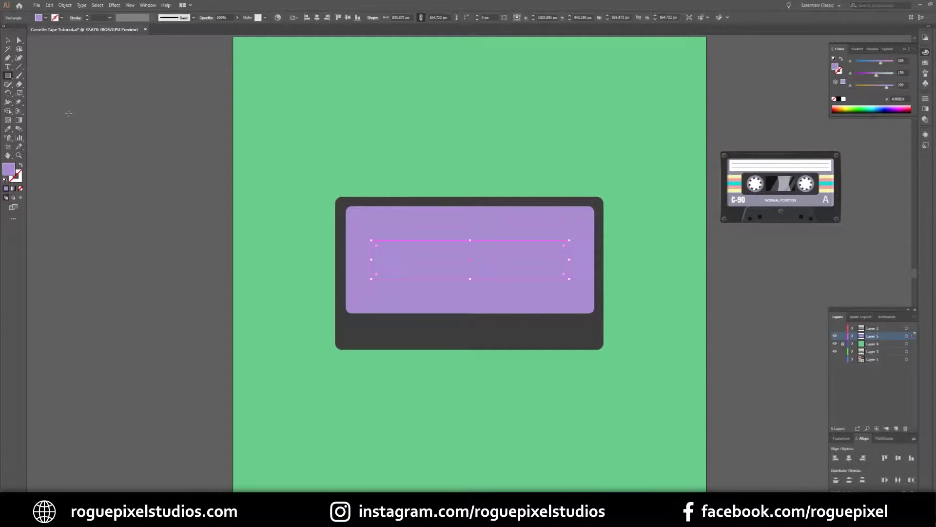
click(7, 129)
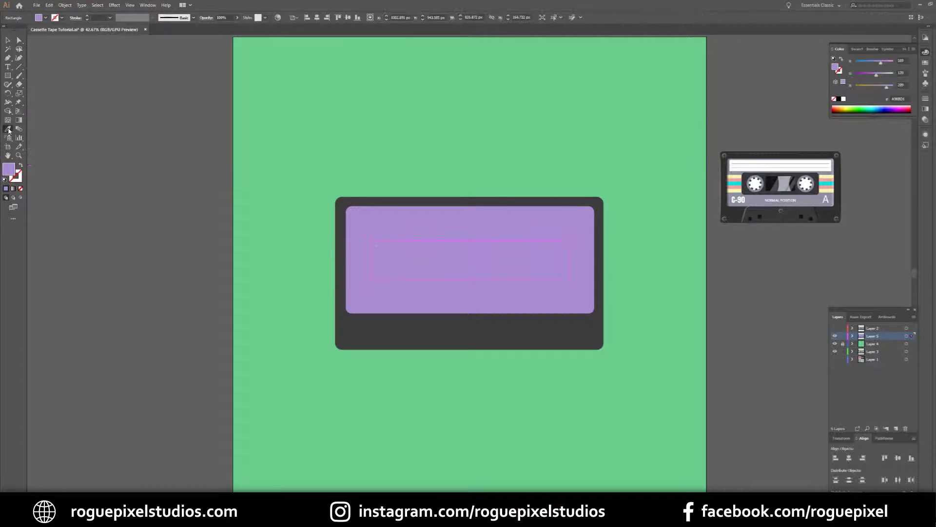
click(376, 330)
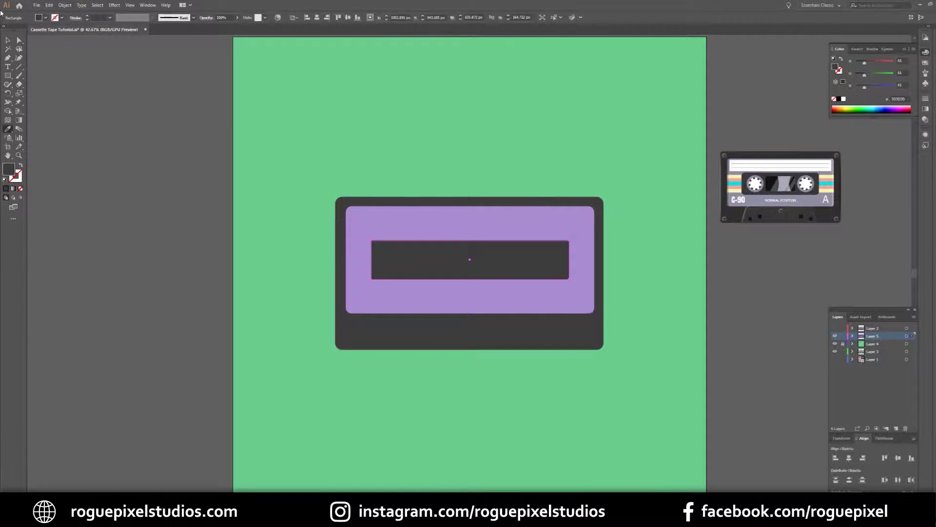
- Round the window's corners and resize it taller and slightly narrower
click(9, 41)
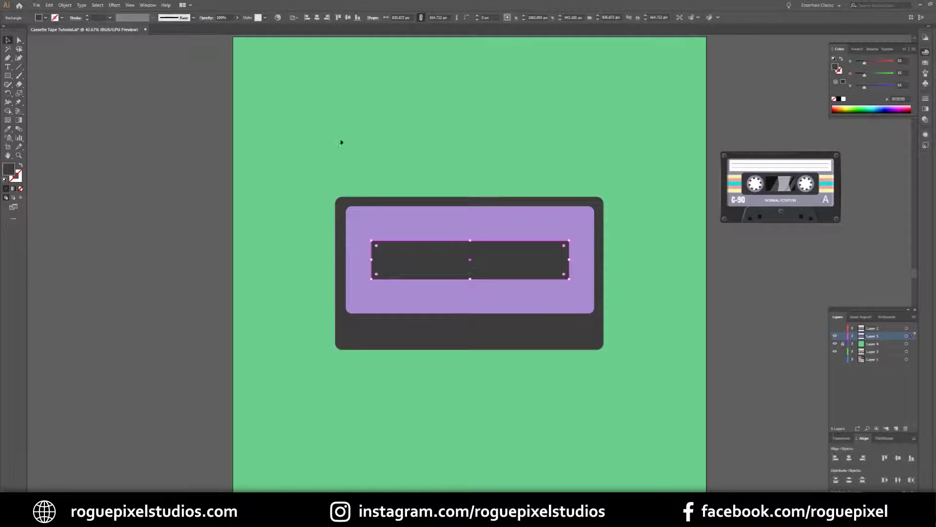
click(20, 43)
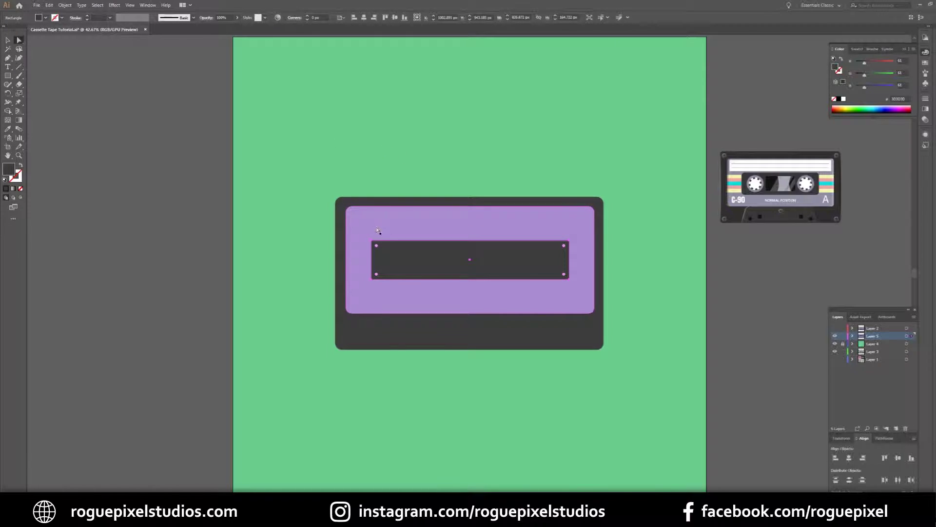
drag(376, 246, 376, 247)
key(v)
drag(470, 240, 473, 238)
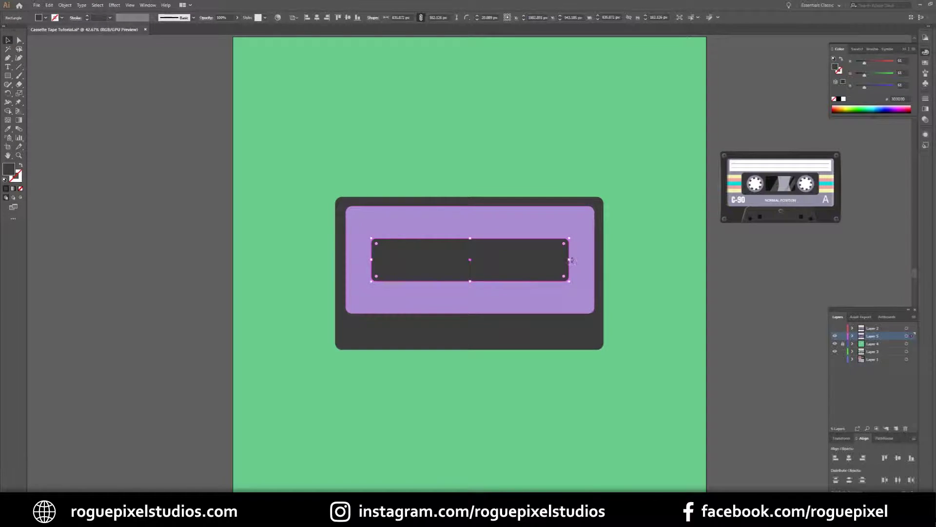
drag(569, 260, 567, 260)
click(686, 226)
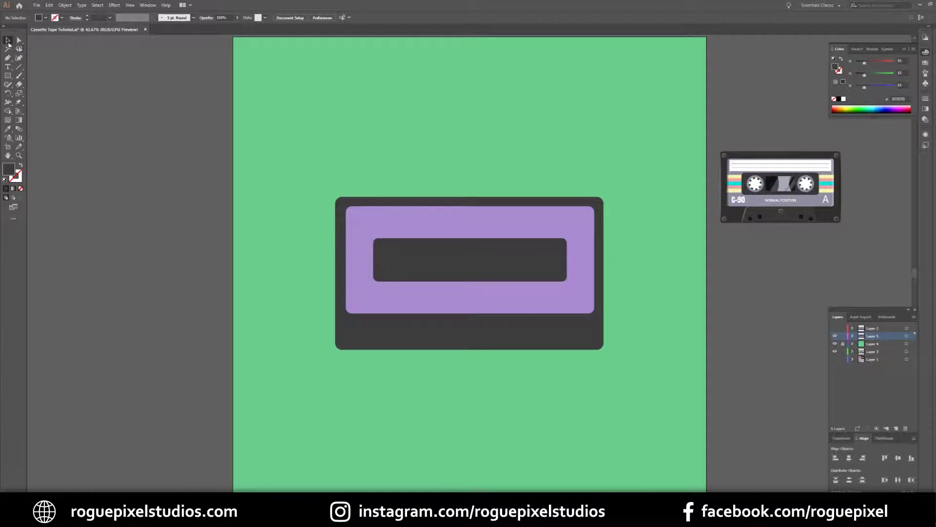
- Draw a small circle above the cassette with a white stroke and no fill
click(9, 76)
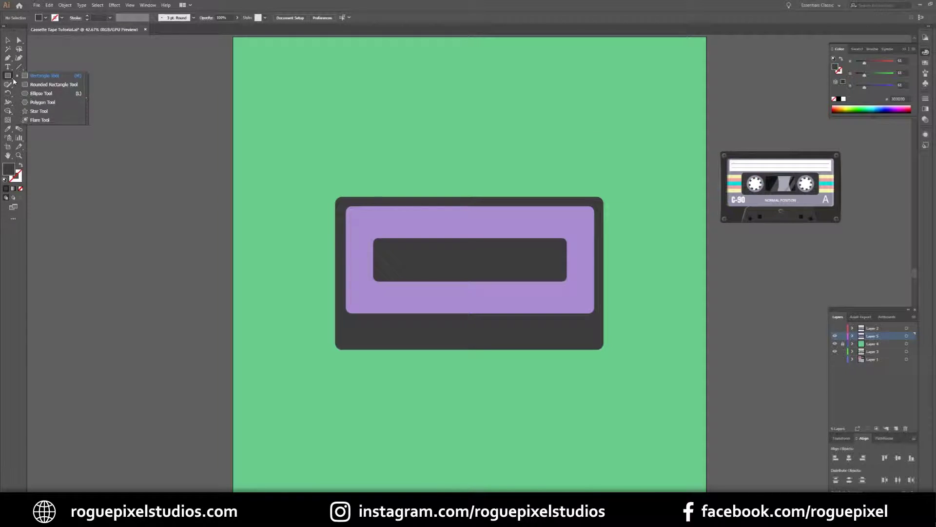
click(29, 93)
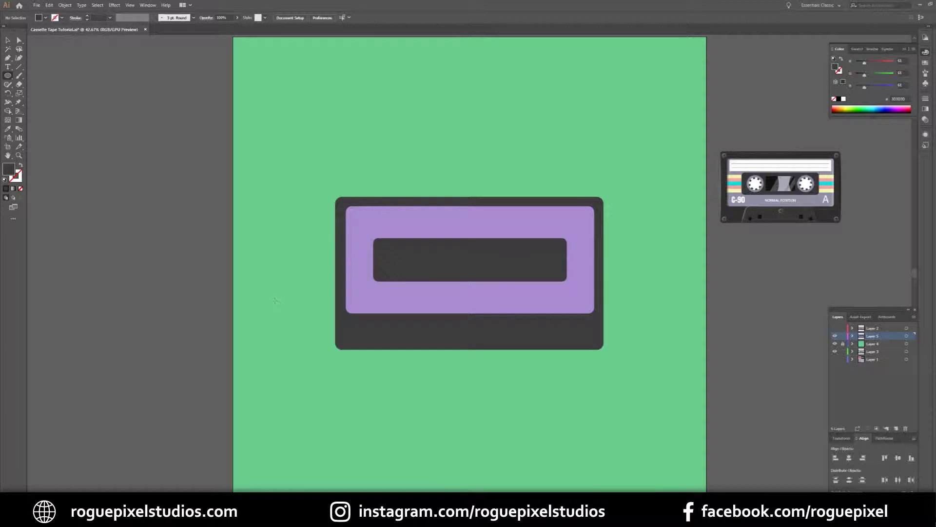
drag(319, 100, 346, 127)
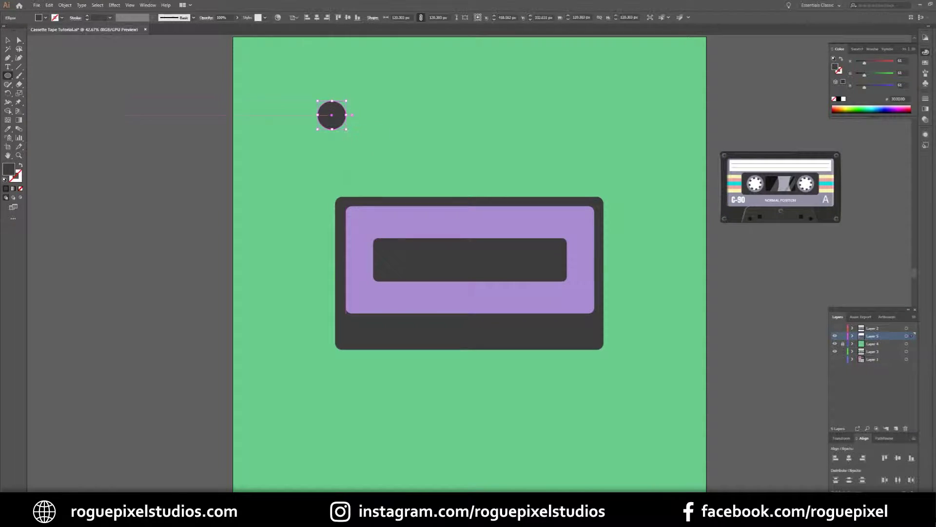
click(20, 166)
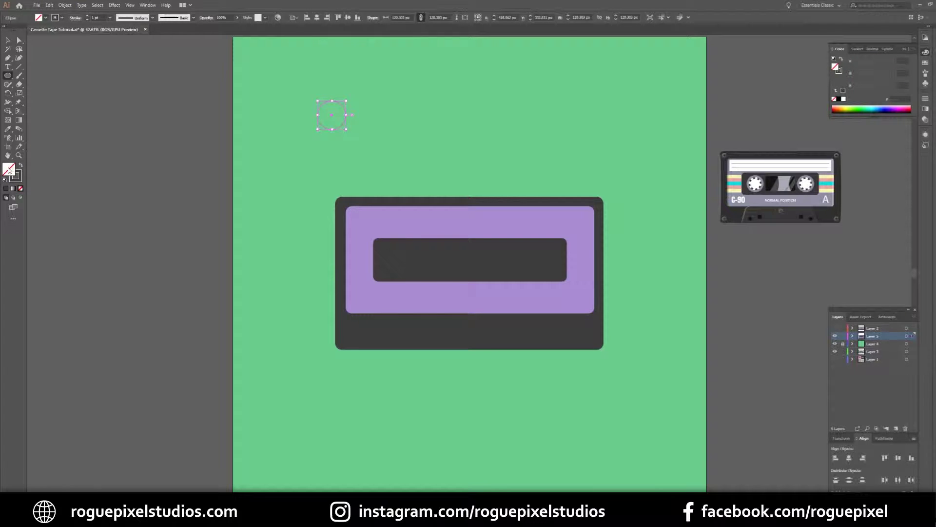
double_click(19, 179)
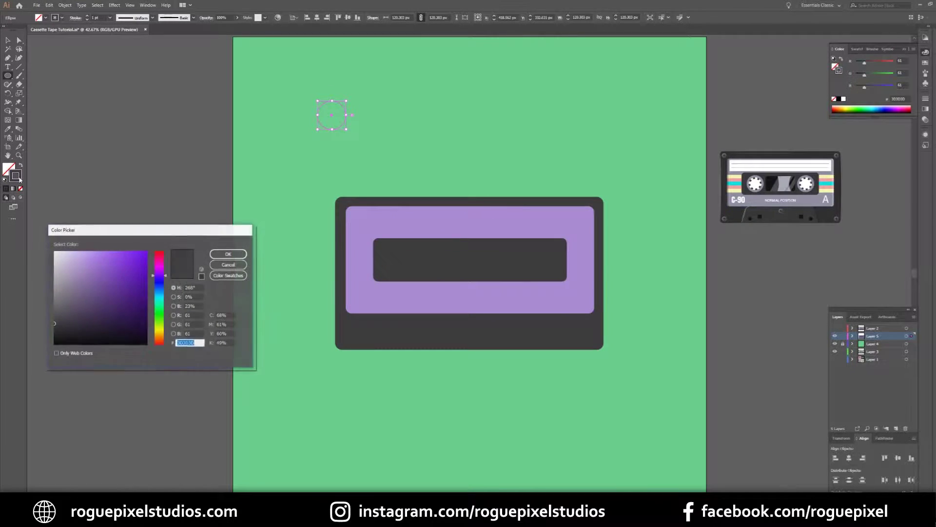
drag(69, 256, 45, 243)
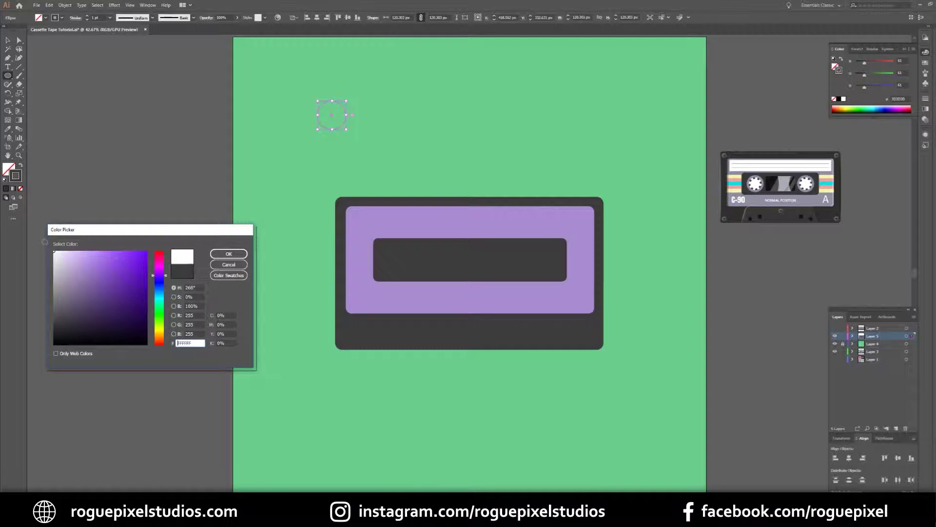
click(228, 254)
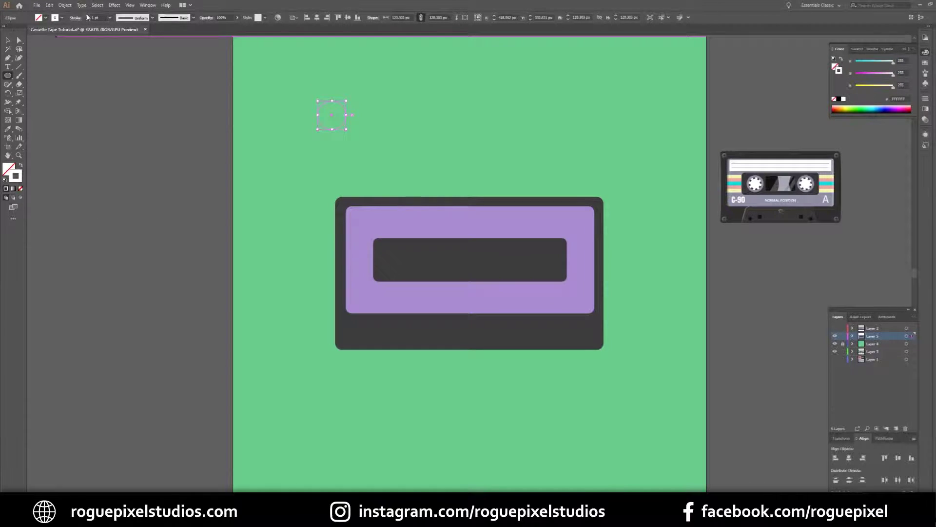
- Raise the circle's stroke weight to 36 pt
click(88, 18)
click(88, 18)
click(88, 18)
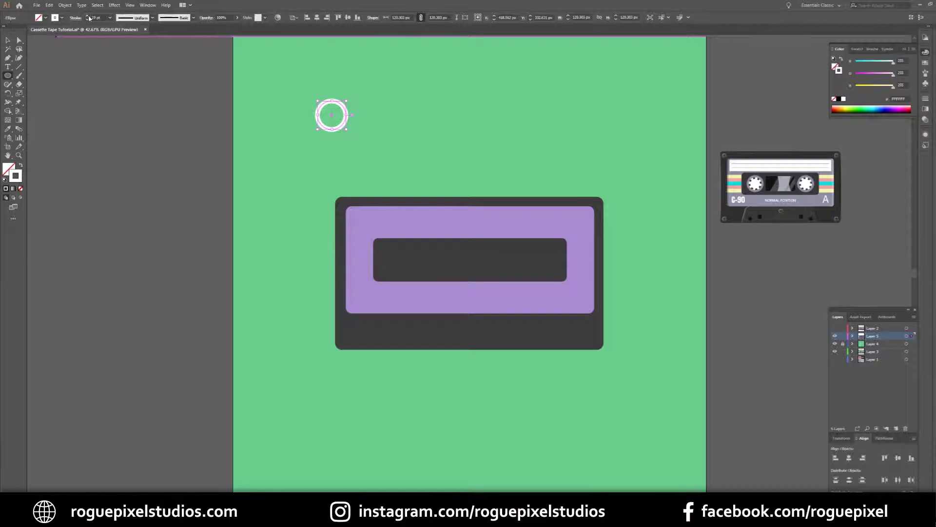
click(88, 18)
click(88, 18)
click(88, 17)
click(88, 17)
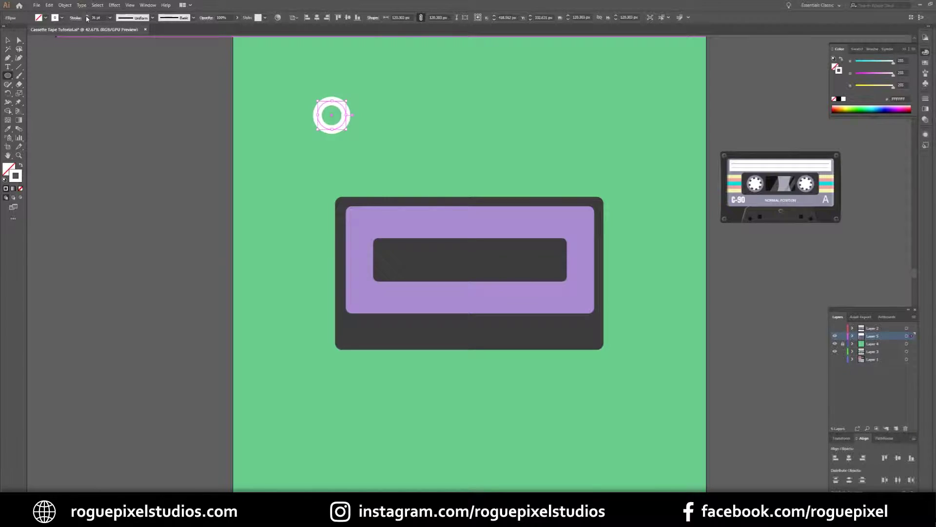
- Make the stroke a dashed line with 20 pt dashes and 20 pt gaps
click(926, 99)
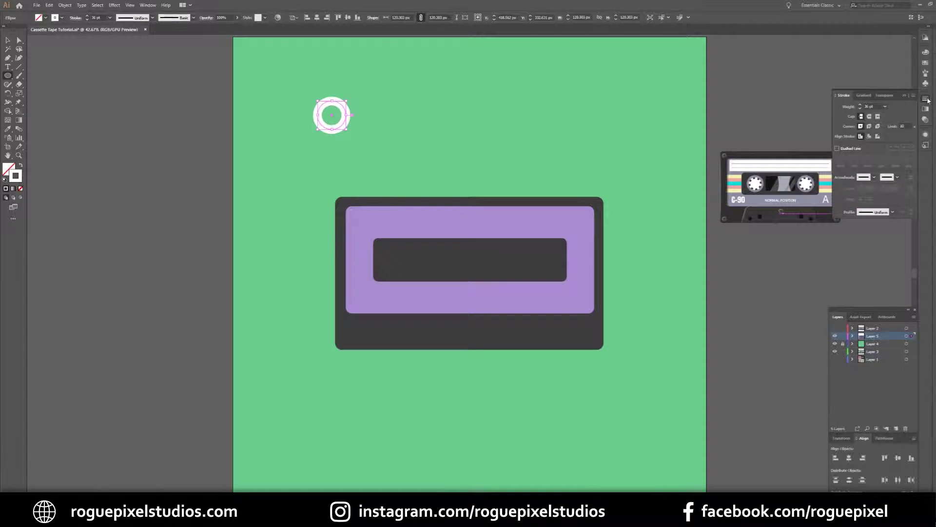
click(839, 149)
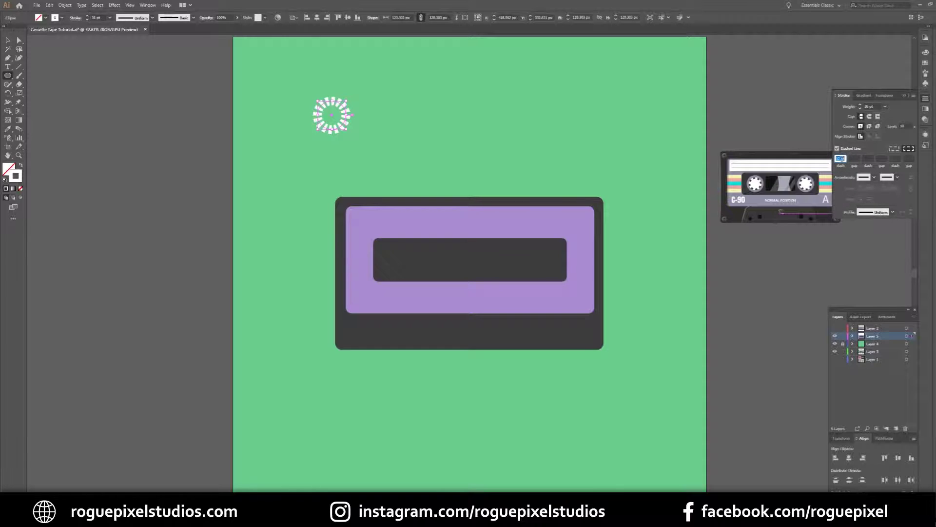
text(20)
key(Tab)
text(20)
key(Tab)
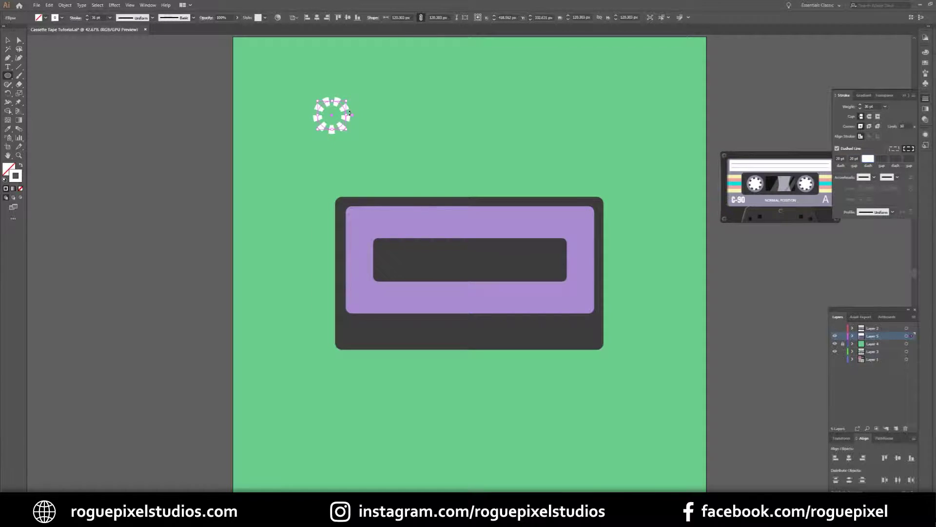
- Move the dashed ring lower and to the left
click(7, 40)
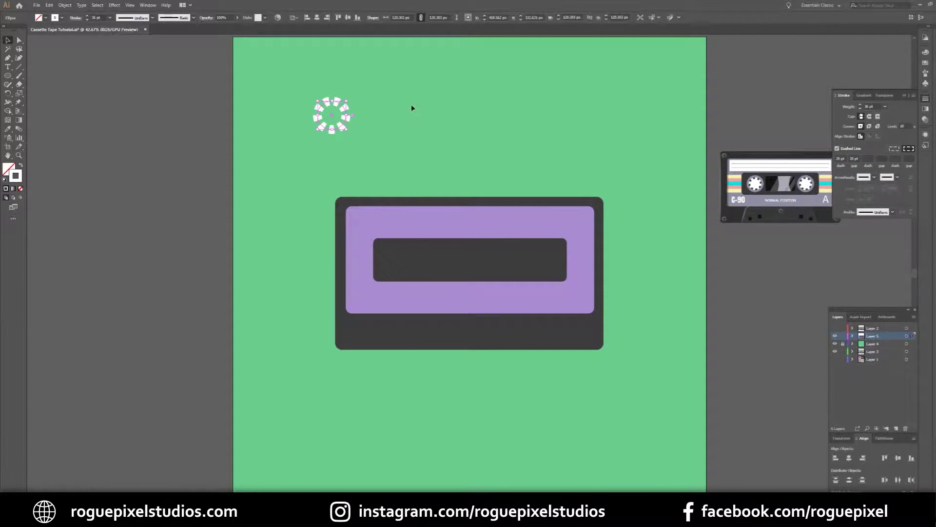
click(380, 113)
drag(342, 111, 300, 163)
- Add a solid 16 pt lilac DBC9F2 ring concentric over the dashed ring
click(11, 75)
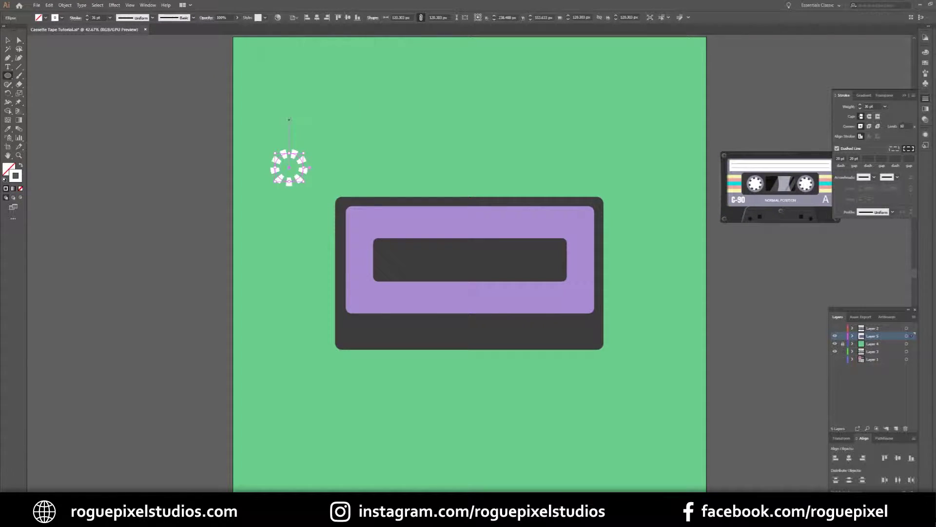
drag(296, 101, 325, 130)
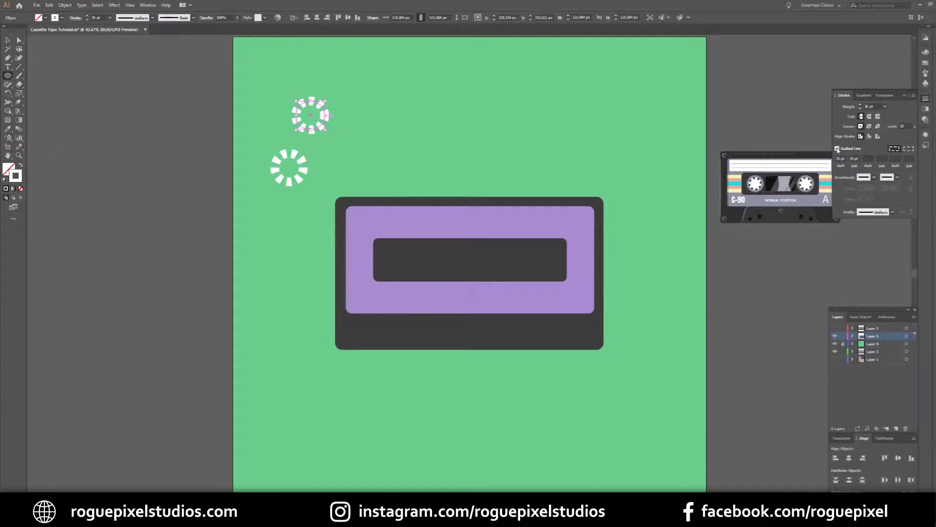
click(838, 148)
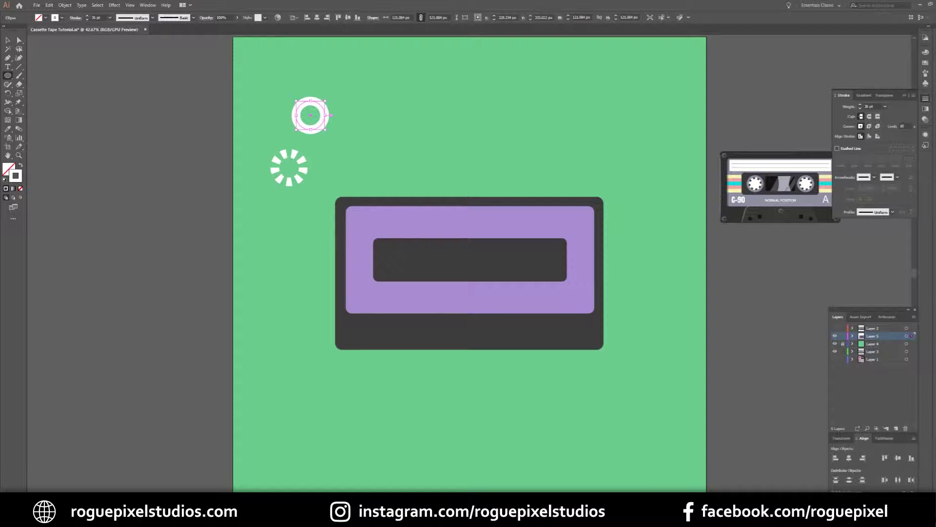
click(87, 19)
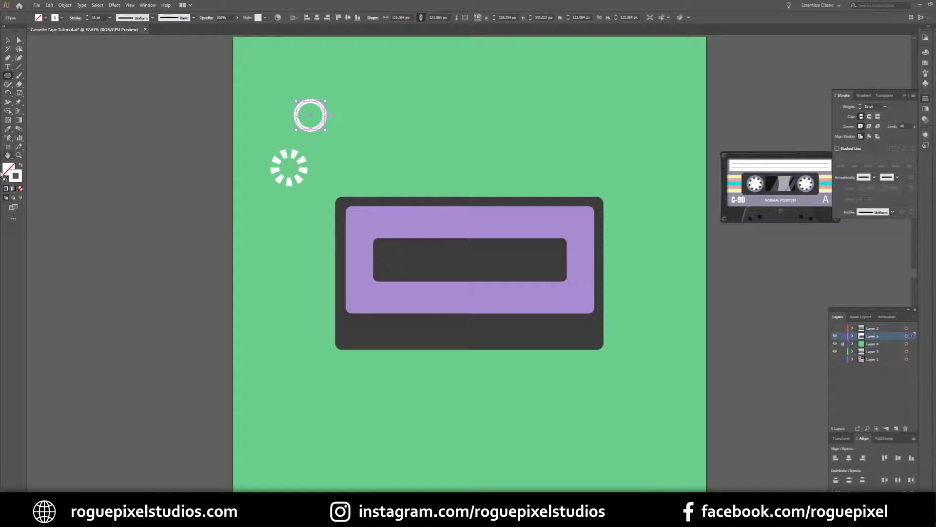
double_click(18, 175)
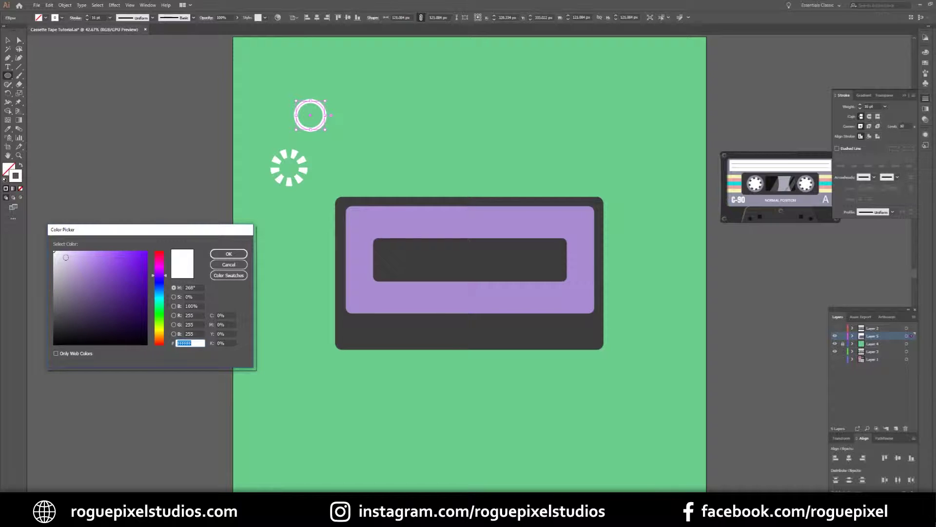
drag(66, 257, 69, 255)
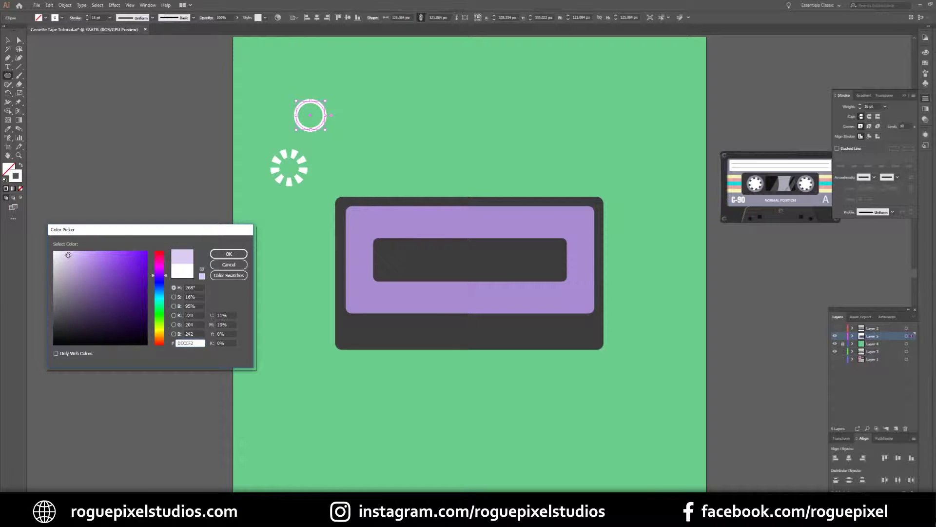
click(229, 253)
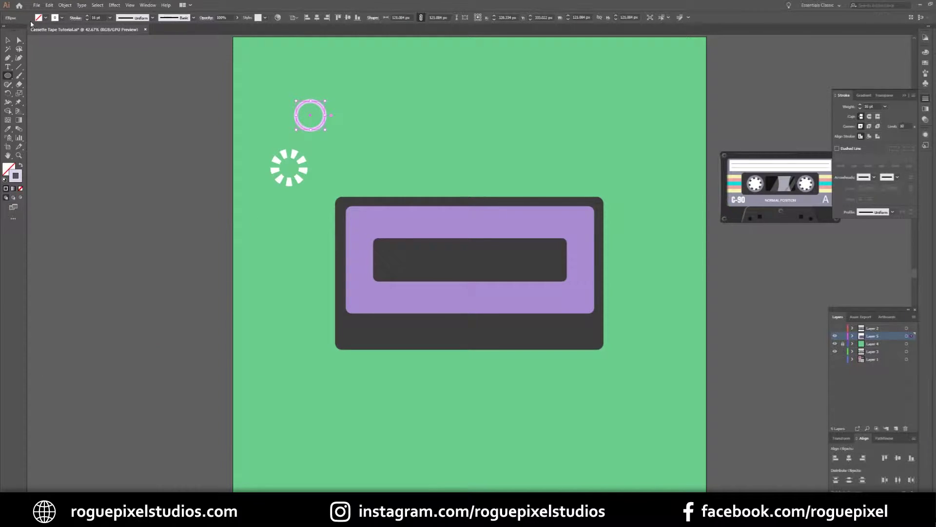
key(v)
drag(326, 130, 303, 174)
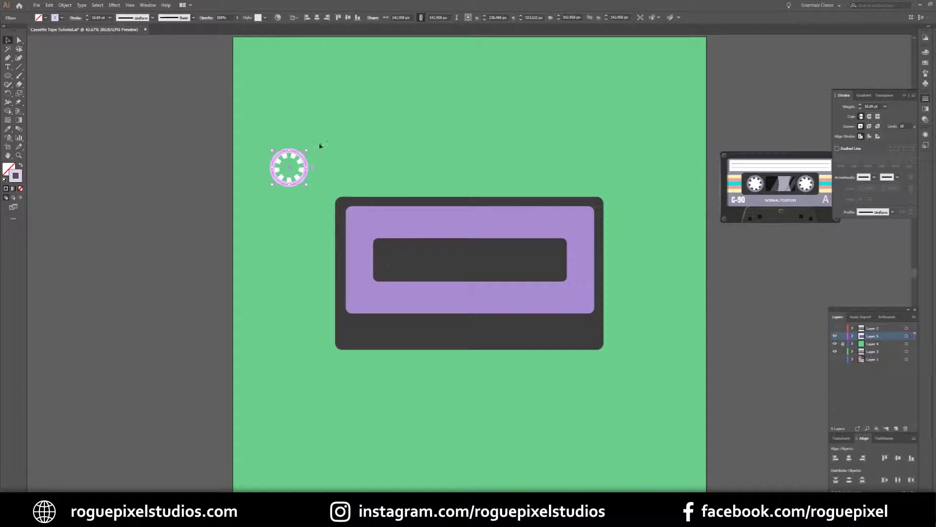
click(349, 170)
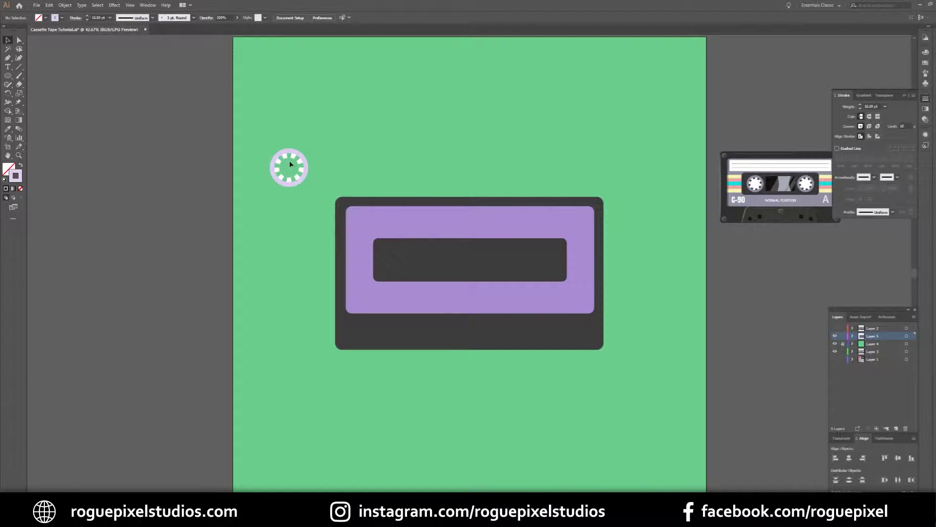
- Place a small white-filled circle in the reel's centre, then select all reel pieces
key(l)
drag(301, 115, 303, 124)
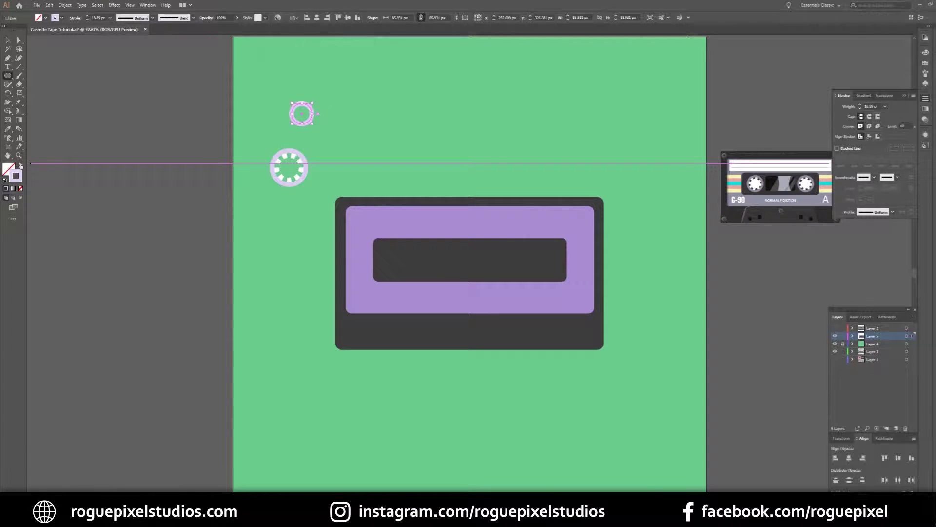
click(20, 165)
double_click(11, 167)
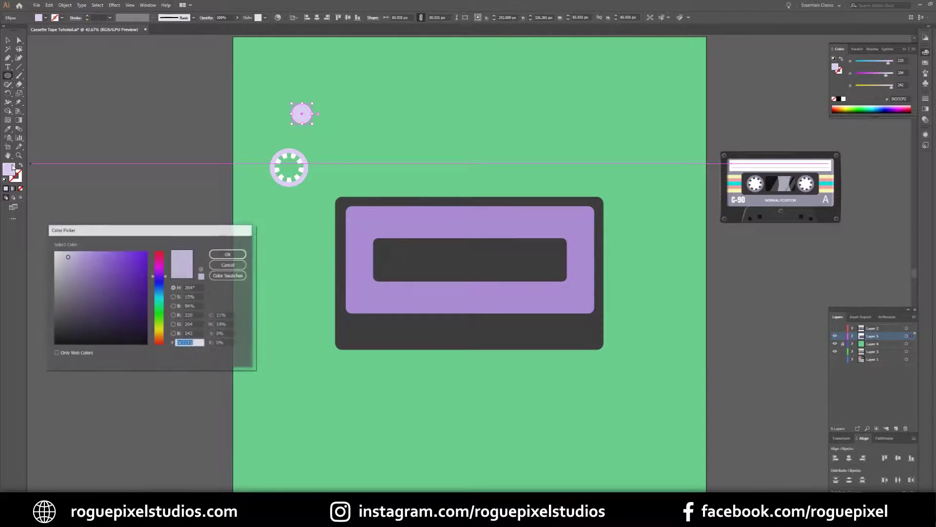
click(54, 251)
click(221, 254)
key(v)
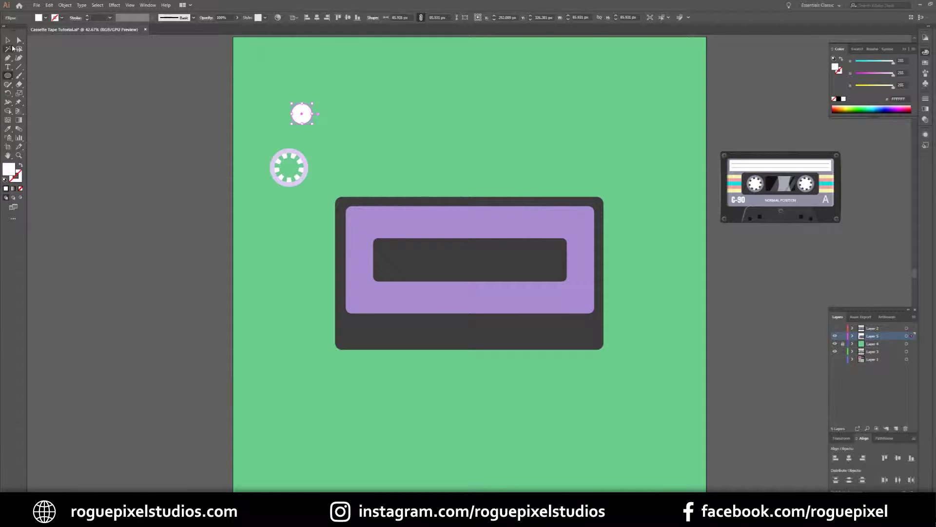
drag(303, 119, 291, 168)
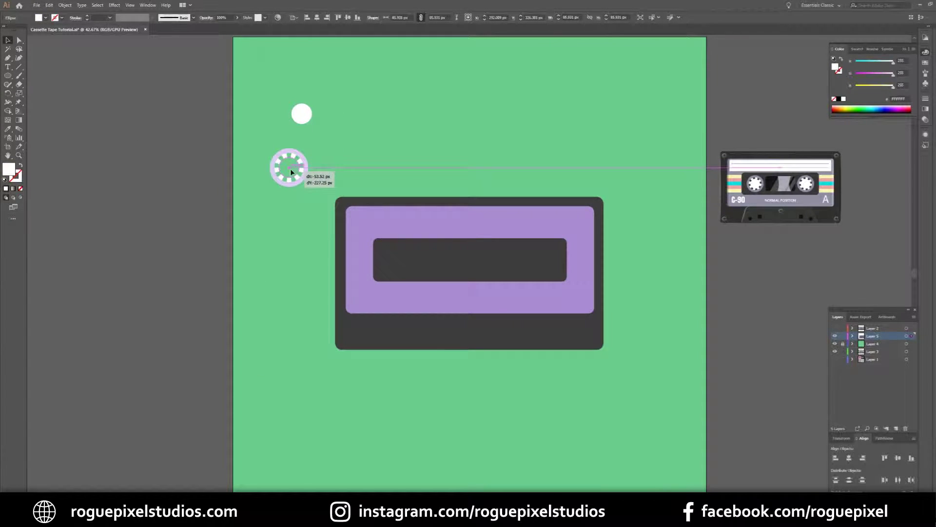
click(422, 177)
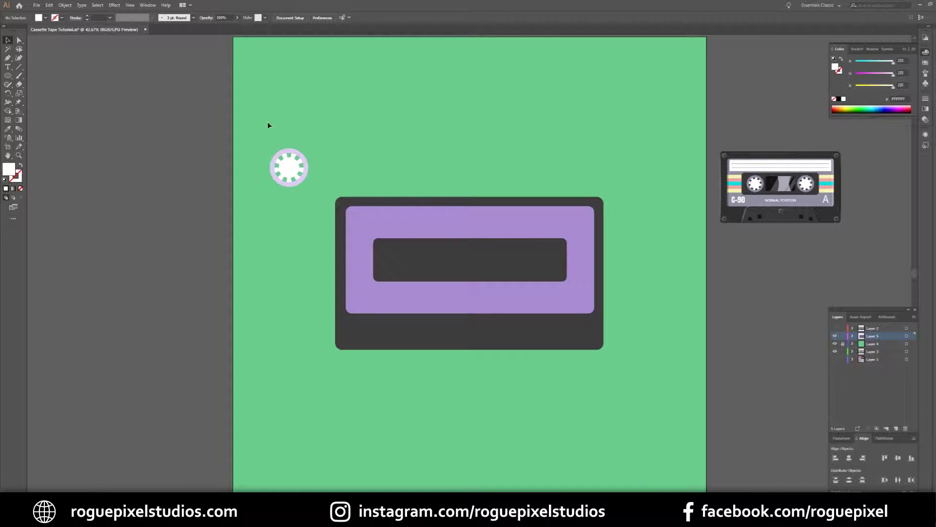
drag(310, 205, 406, 262)
- Group the reel and copy it to the right end of the tape window
right_click(406, 263)
click(468, 305)
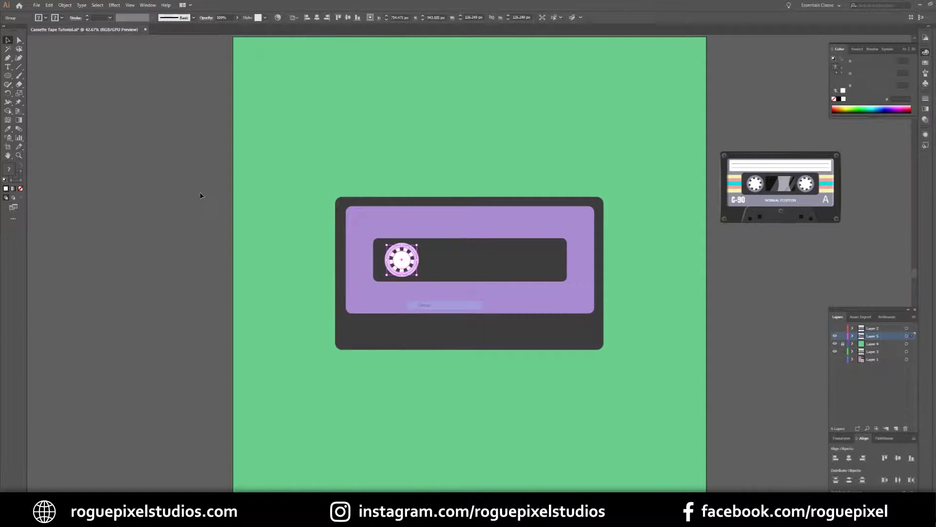
click(200, 195)
click(404, 262)
drag(403, 260, 540, 273)
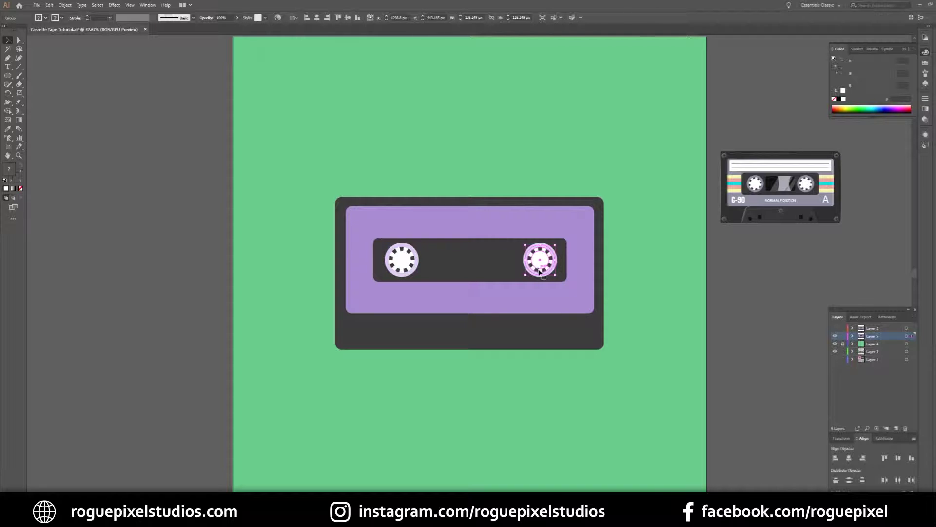
- Make the tape window taller and narrower and reposition both reels
click(463, 269)
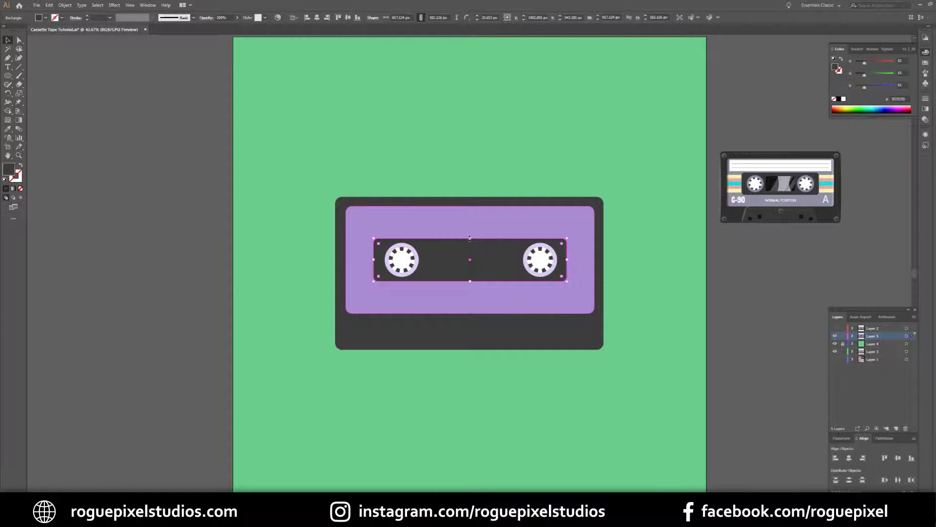
drag(469, 238, 470, 236)
drag(567, 260, 532, 259)
click(540, 259)
shift+click(401, 259)
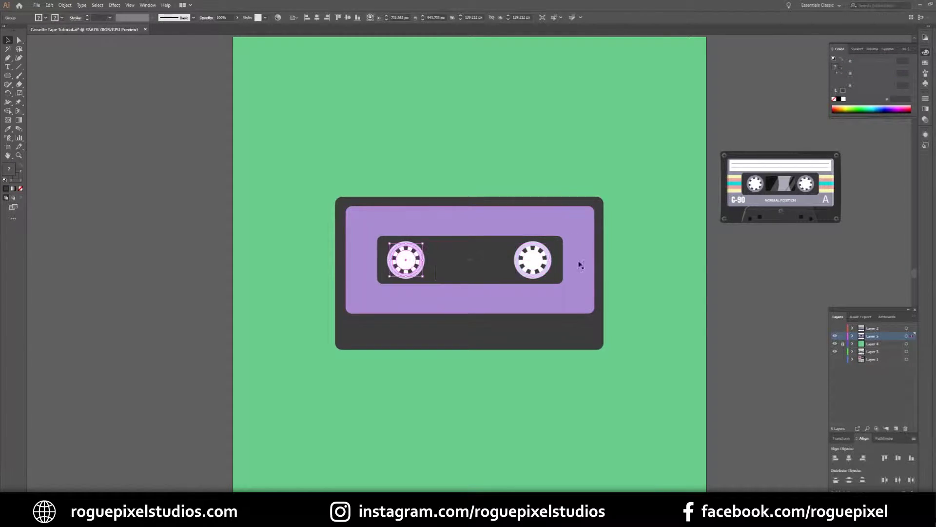
drag(406, 263, 409, 264)
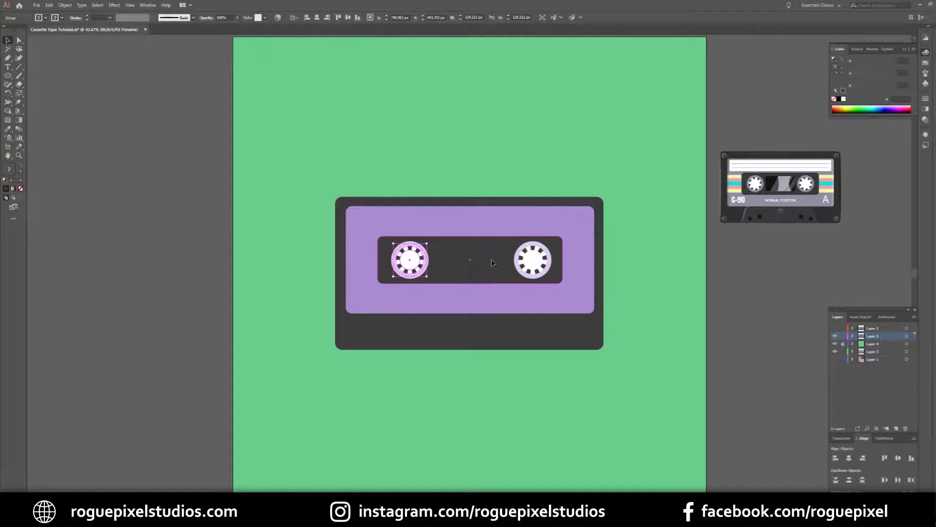
- Narrow the purple label and tape window, then group the two reels
click(583, 239)
drag(594, 260, 561, 260)
click(556, 266)
click(532, 259)
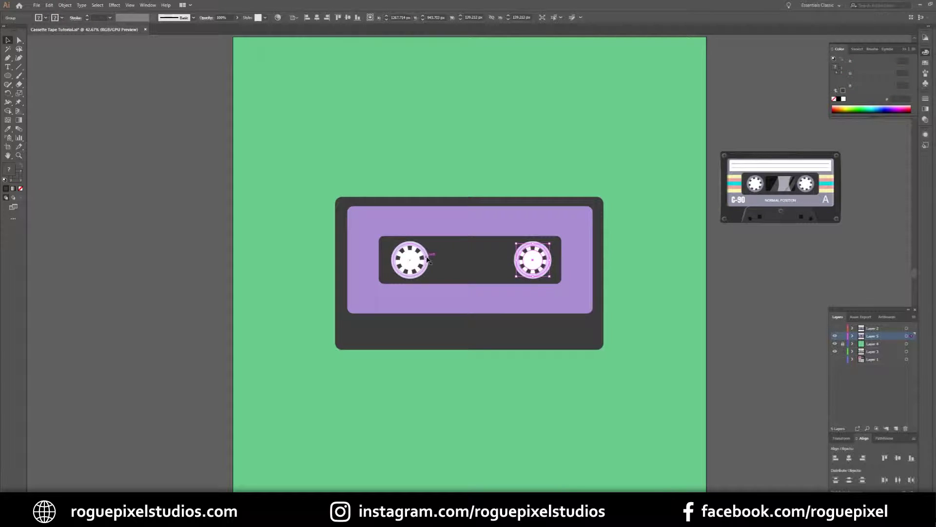
shift+click(407, 256)
right_click(407, 254)
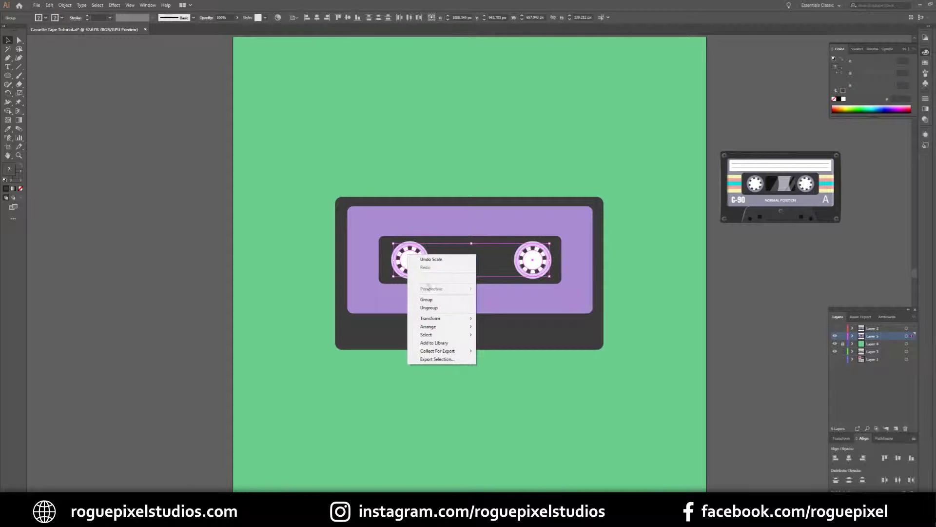
click(438, 300)
- Centre the reel group and the tape window horizontally on the cassette
click(849, 459)
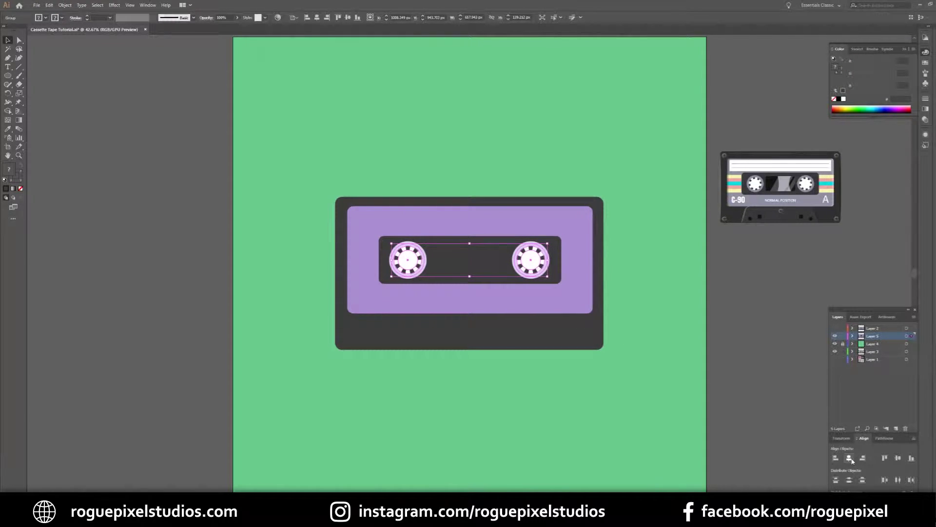
click(696, 330)
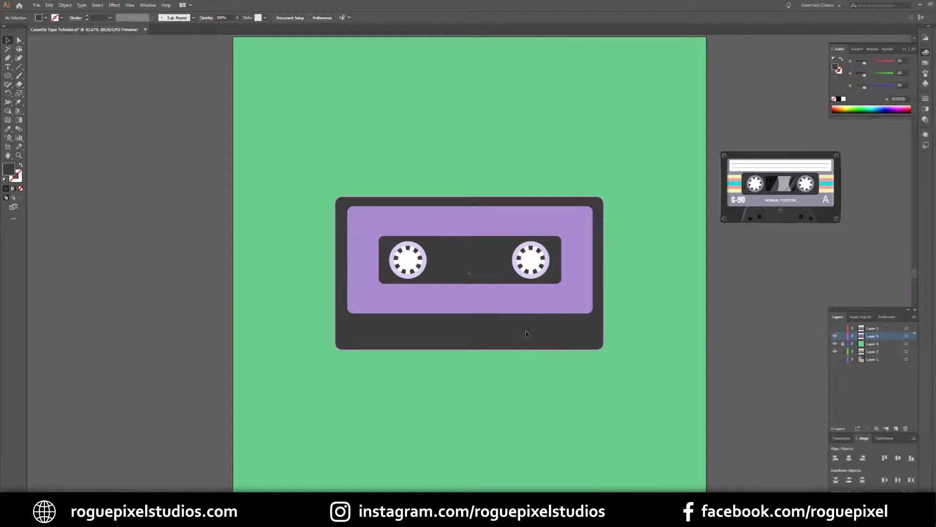
click(849, 459)
click(690, 324)
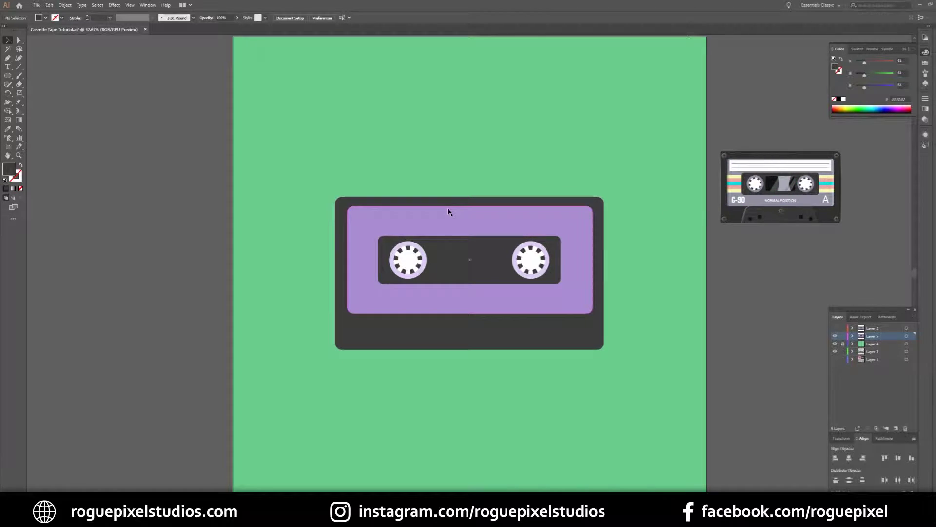
- Draw a rectangle between the reels filled with the background green
click(6, 78)
click(39, 75)
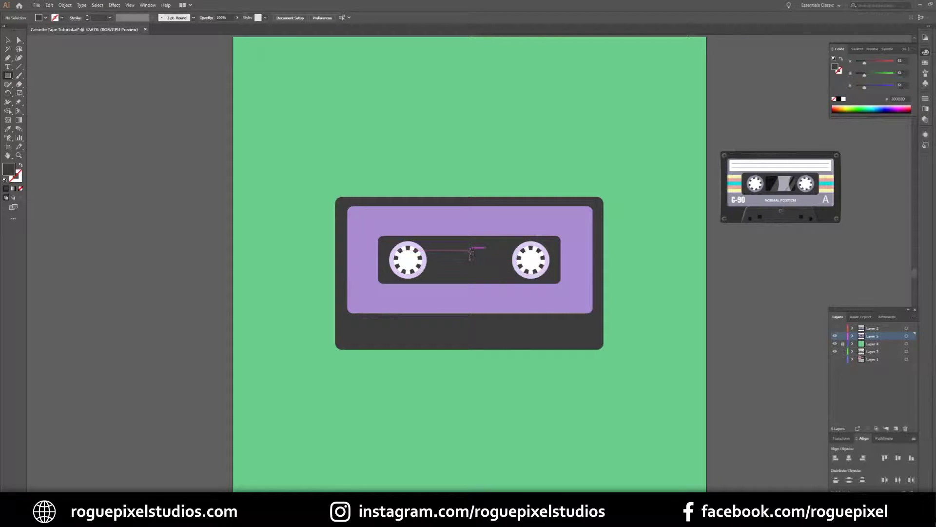
drag(470, 259, 507, 278)
click(8, 129)
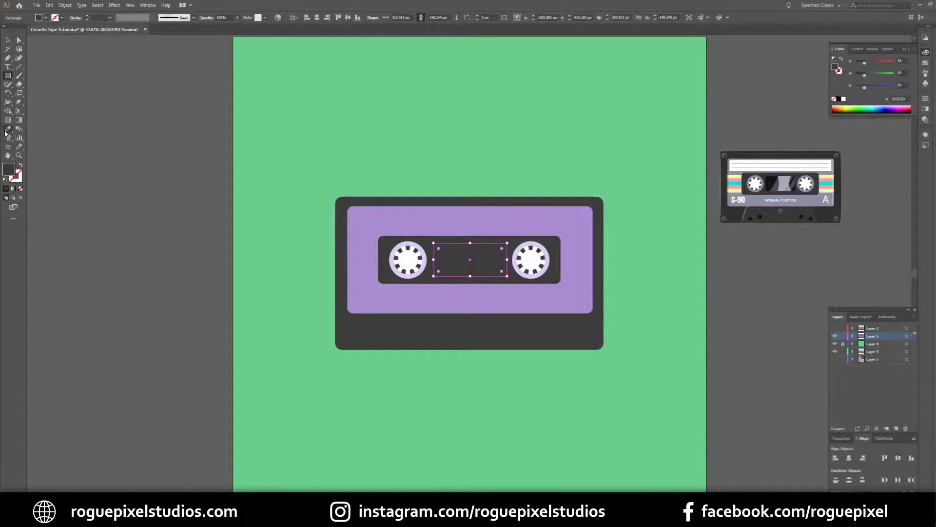
click(460, 144)
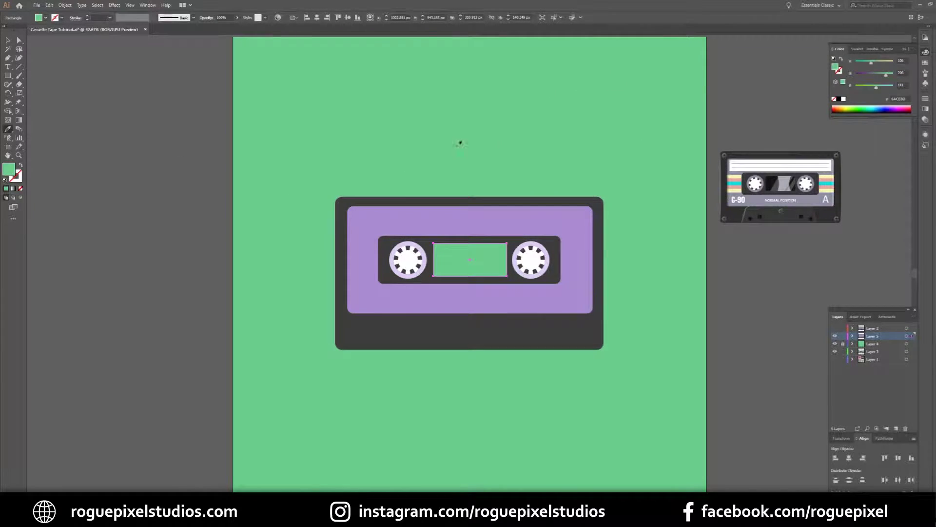
- Centre the green rectangle horizontally between the two reels
click(8, 40)
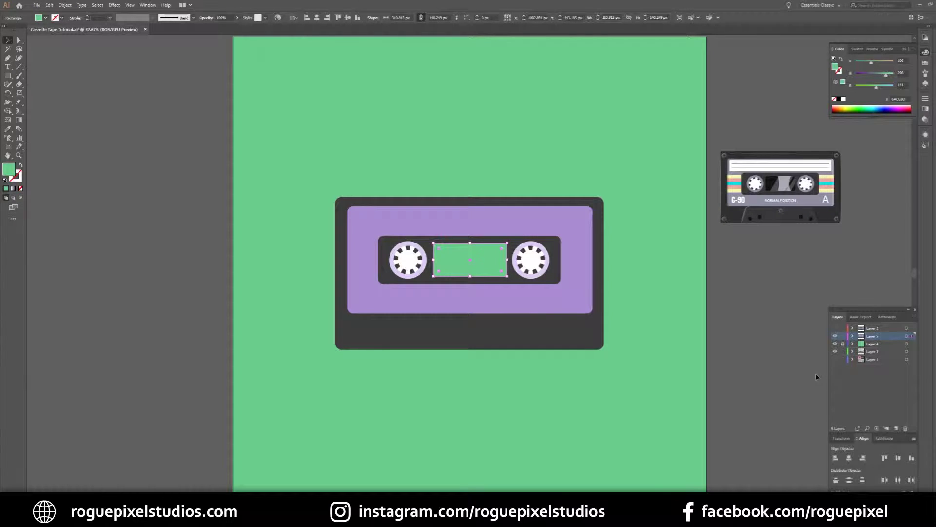
click(851, 460)
click(636, 276)
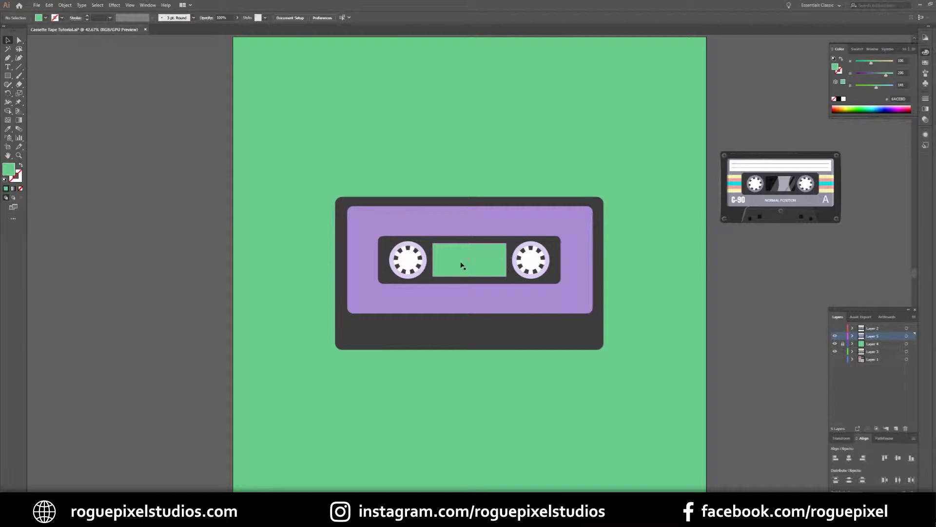
click(440, 251)
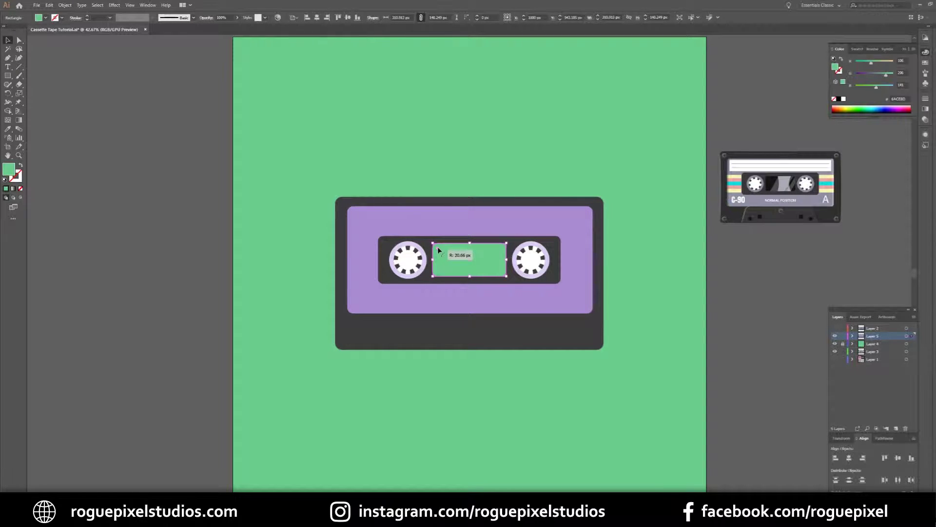
click(492, 167)
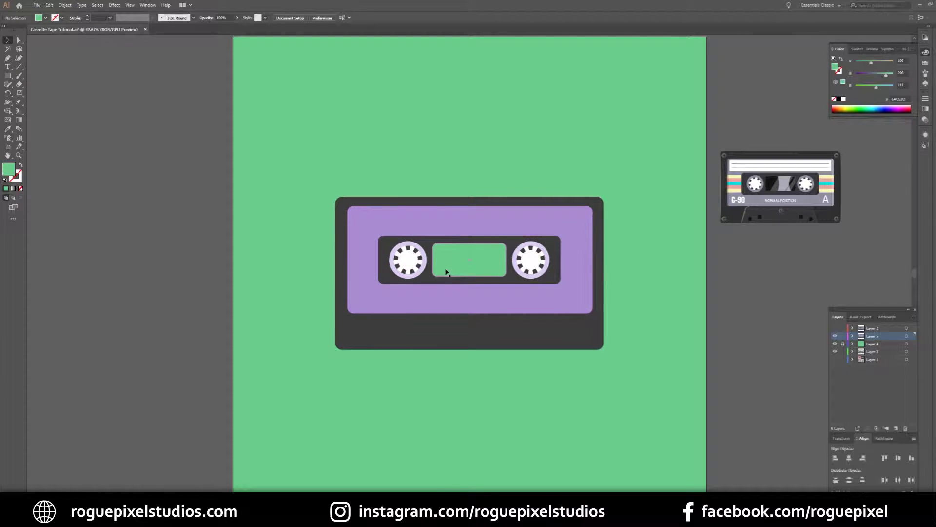
- Draw a black circle over the left reel and a smaller copy over the right reel
drag(8, 76, 35, 93)
drag(408, 259, 463, 305)
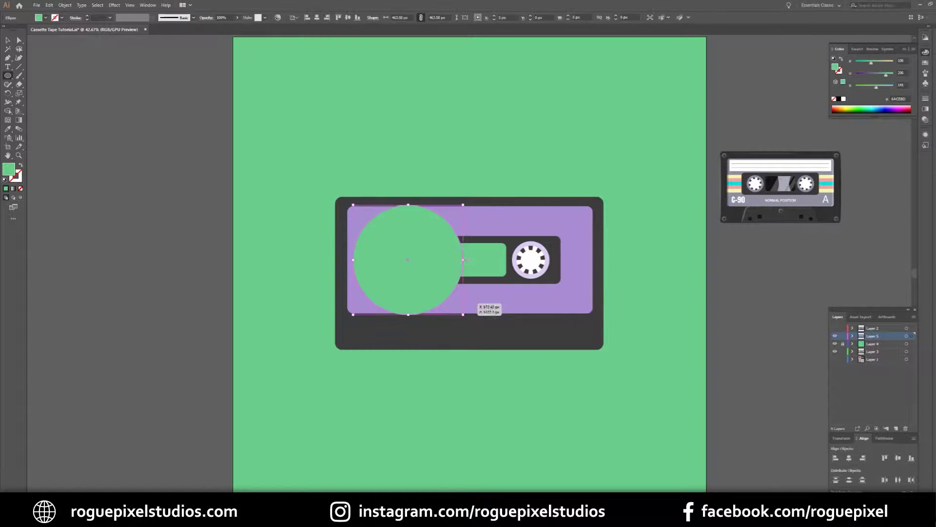
double_click(11, 171)
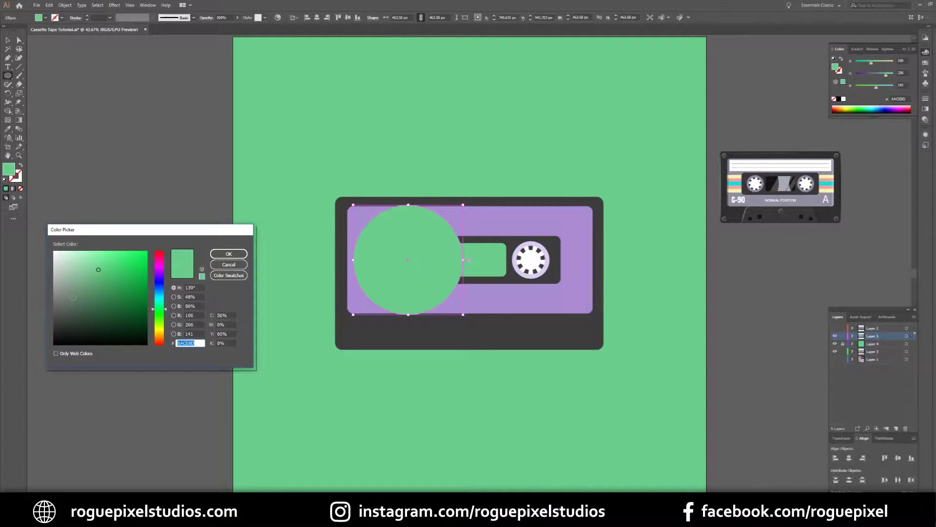
click(54, 344)
click(229, 254)
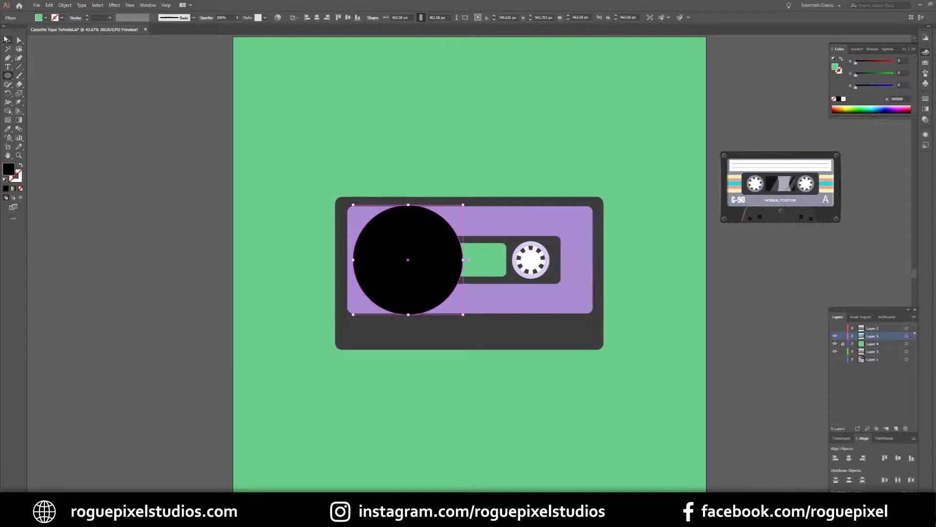
click(8, 40)
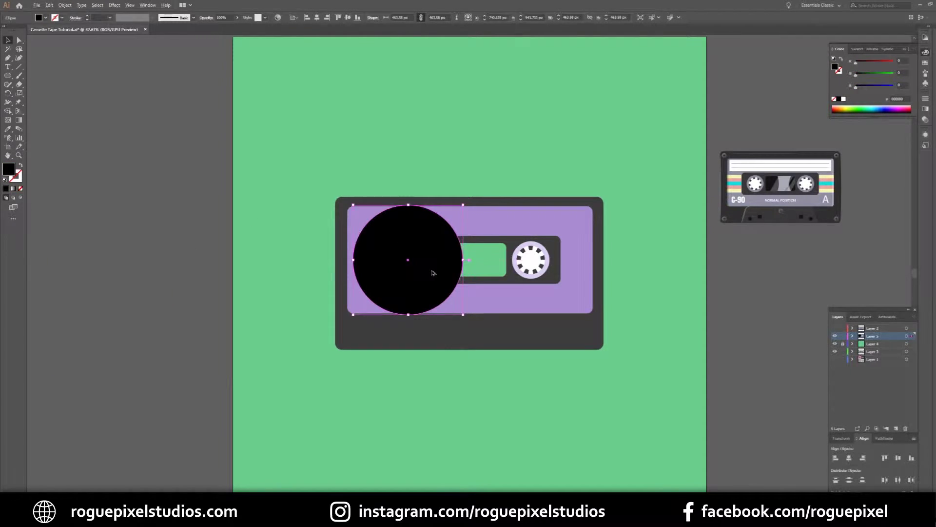
drag(433, 274, 554, 280)
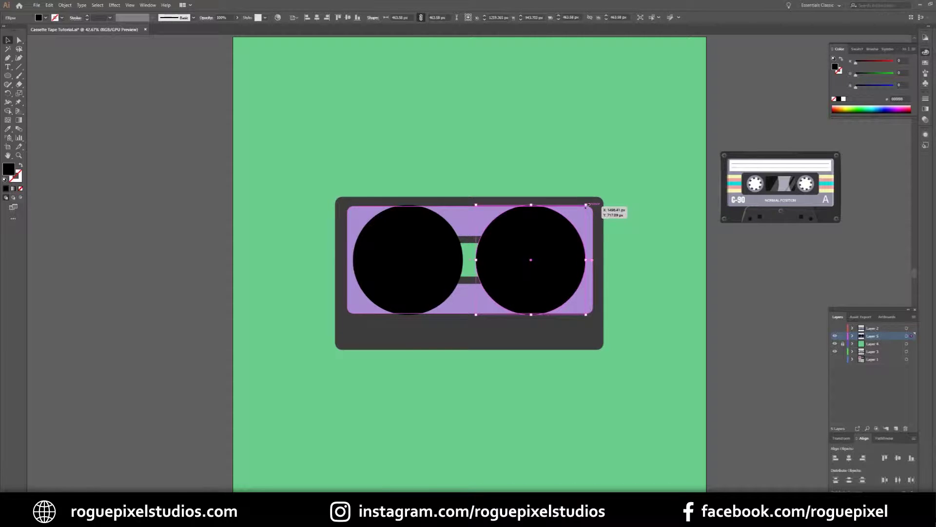
drag(585, 205, 569, 221)
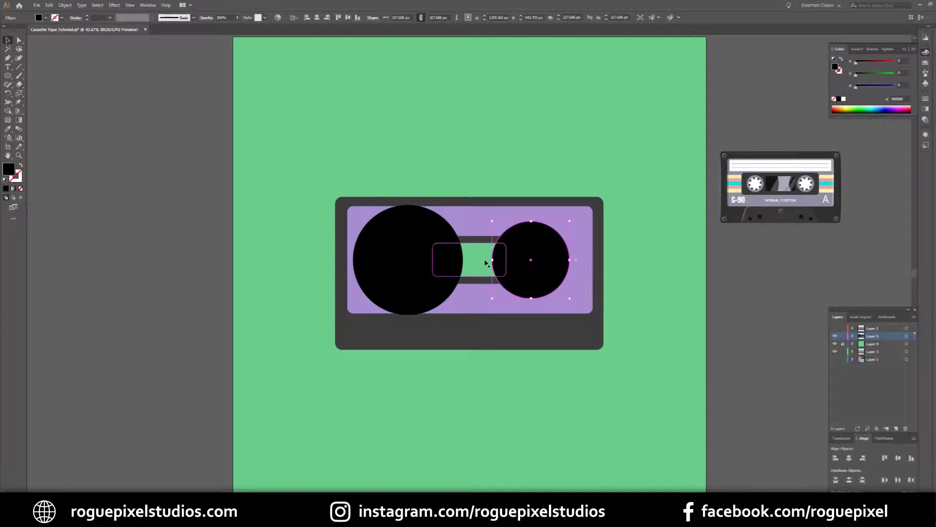
- Trim both black circles to the green window with Shape Builder, leaving curved tape shapes
shift+click(432, 255)
shift+click(480, 259)
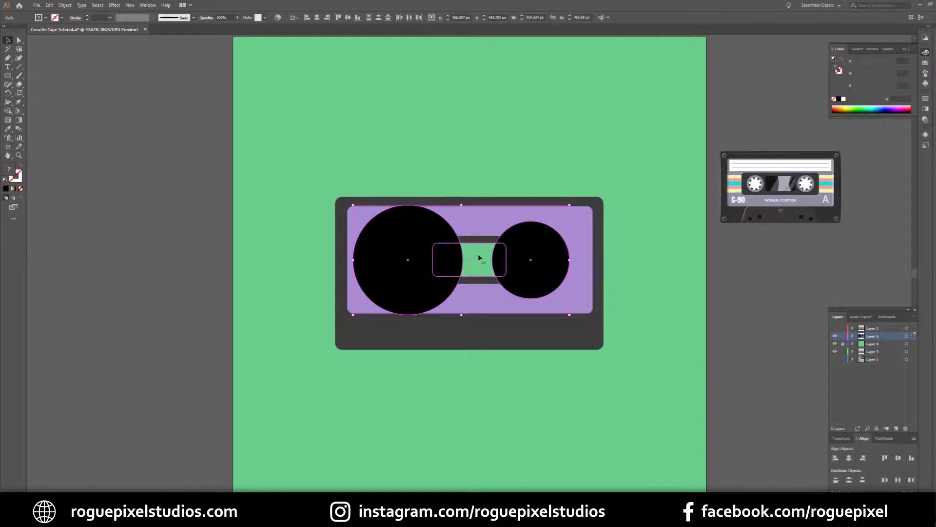
click(8, 111)
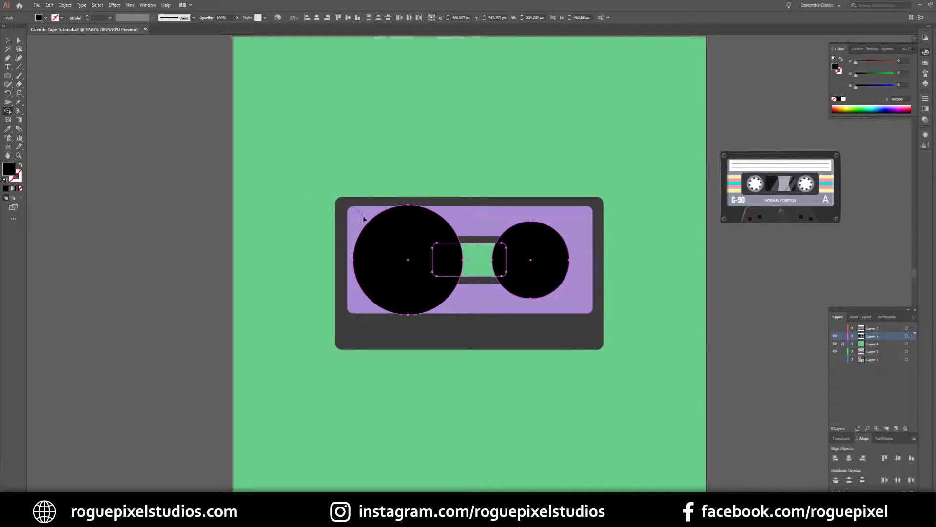
alt+click(373, 239)
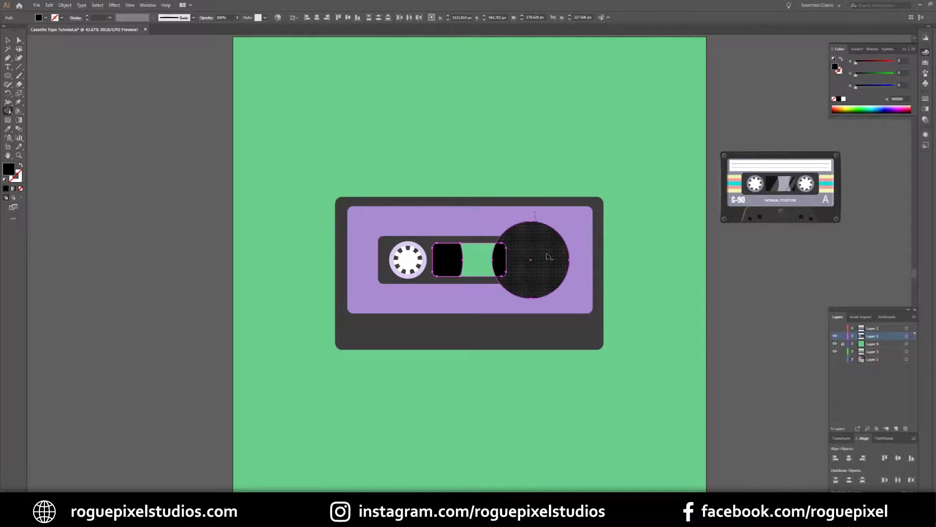
alt+click(536, 234)
click(9, 42)
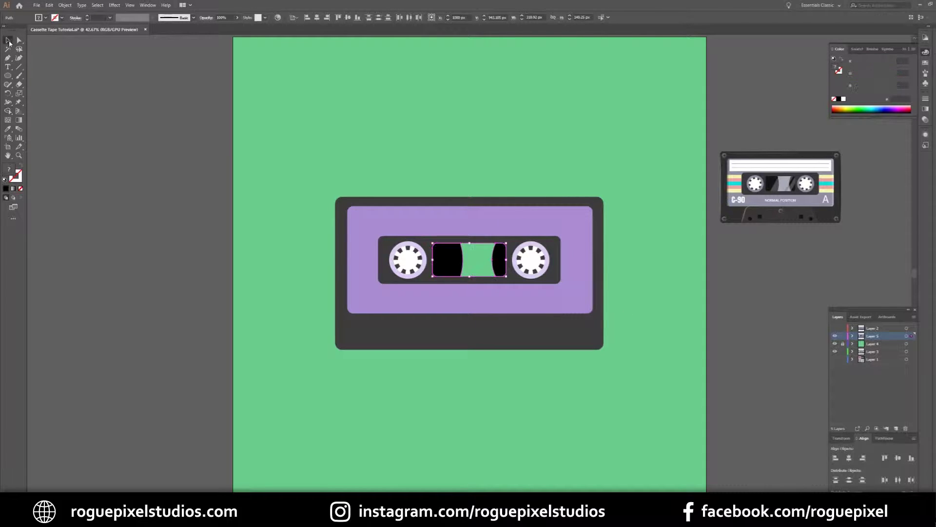
click(408, 187)
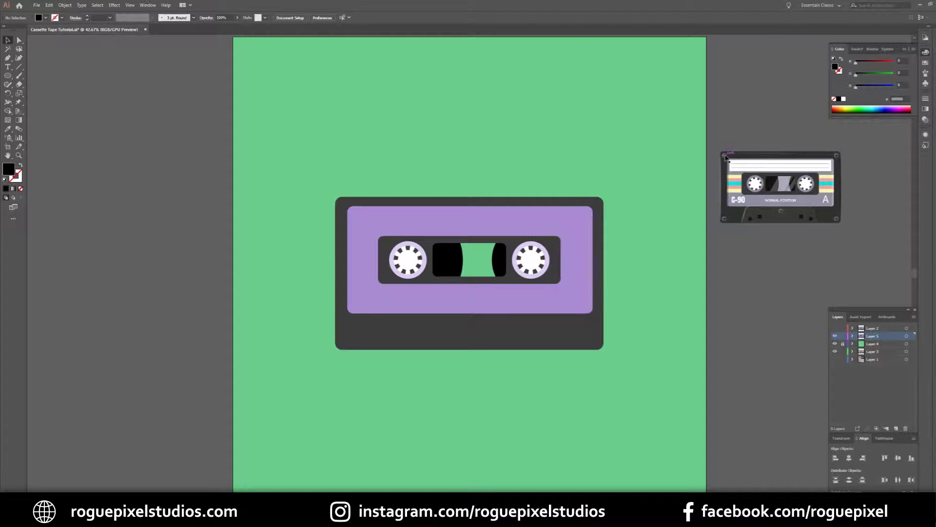
- Draw a small circle below the cassette and fill it dark grey 515151
click(8, 76)
key(ctrl+1)
scroll(361, 373, down, 5)
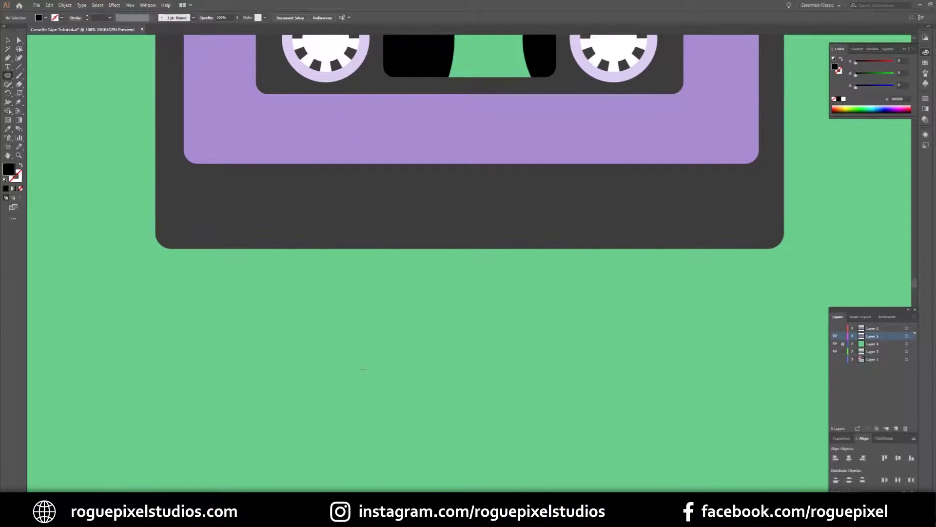
key(ctrl+plus)
key(ctrl+minus)
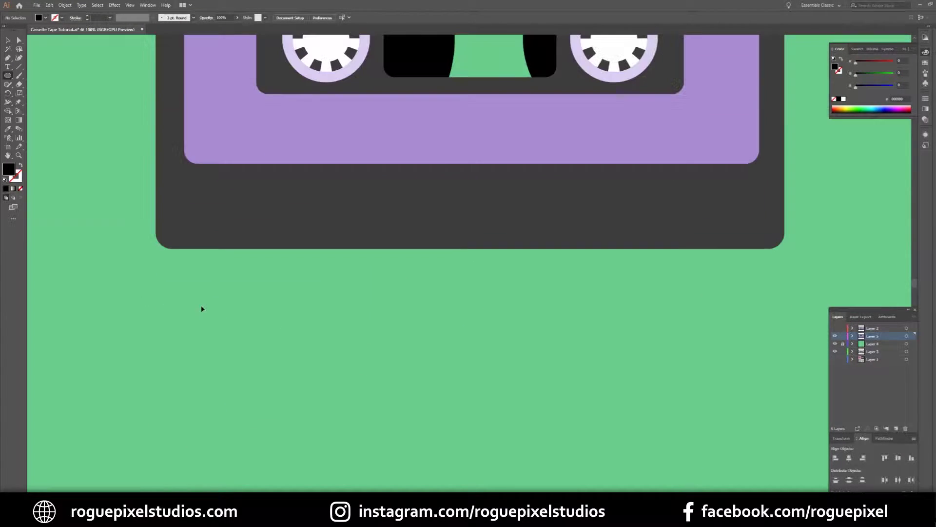
drag(199, 320, 224, 343)
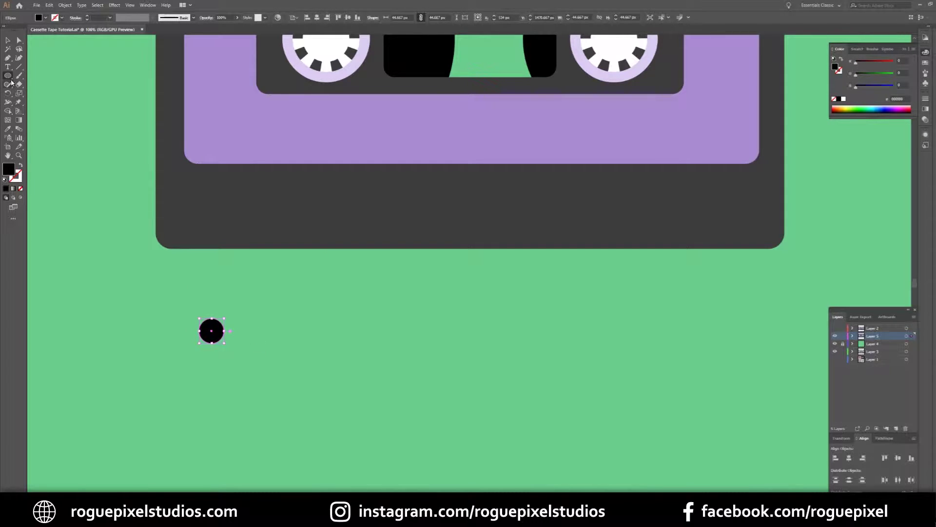
double_click(9, 169)
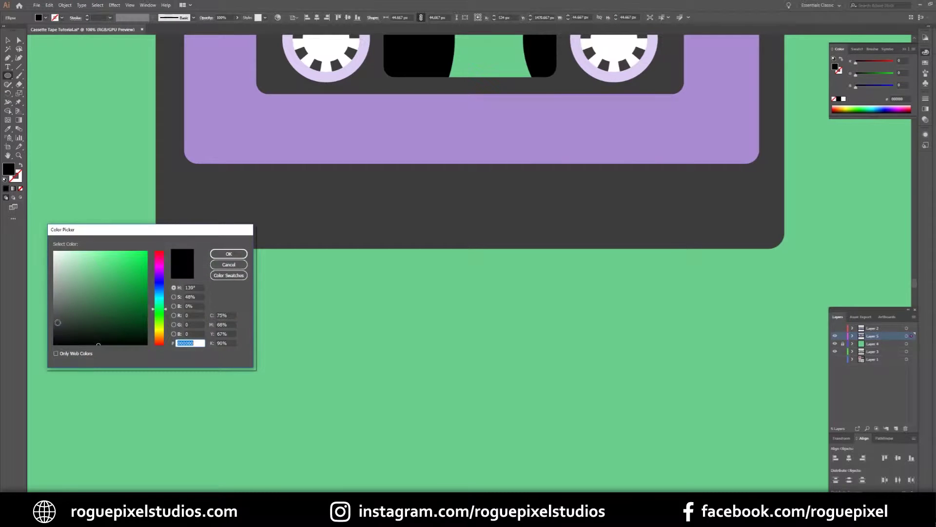
click(54, 314)
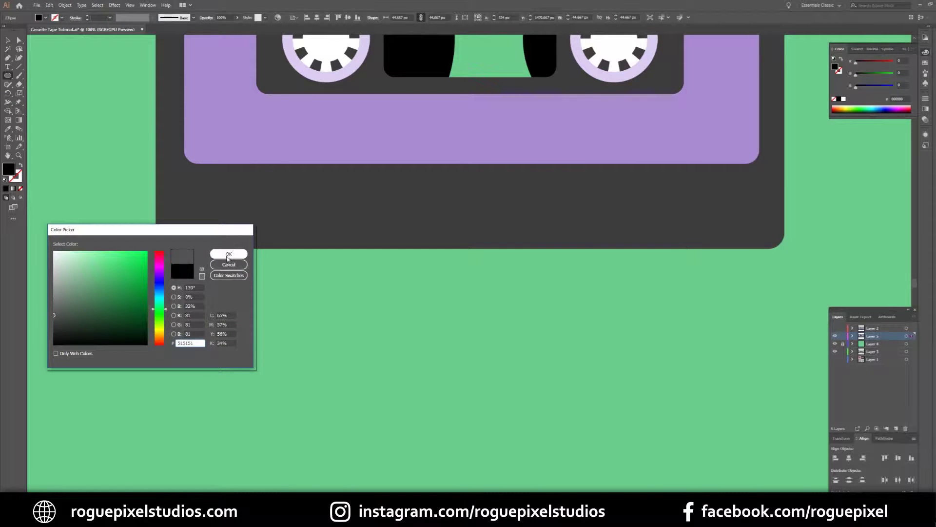
click(229, 254)
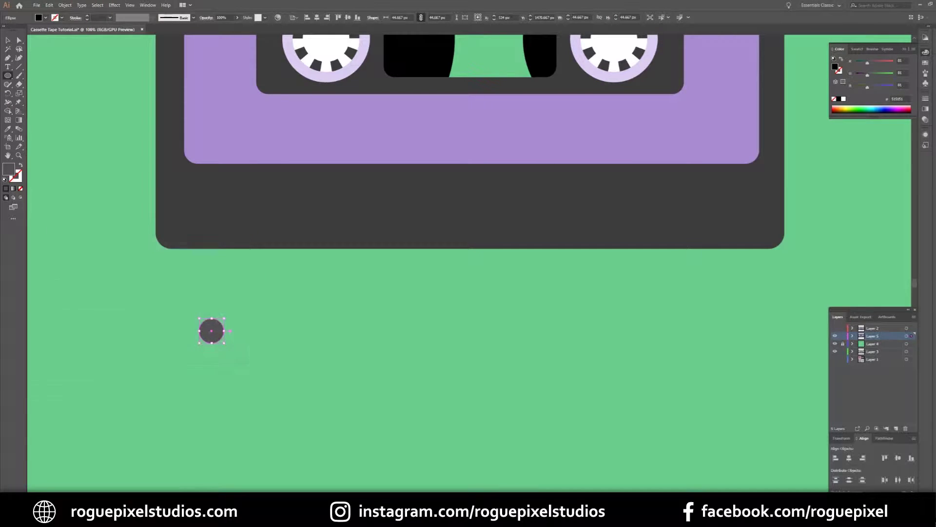
click(111, 215)
- Draw a short vertical line on the circle with a black stroke
key(backslash)
drag(212, 323, 212, 338)
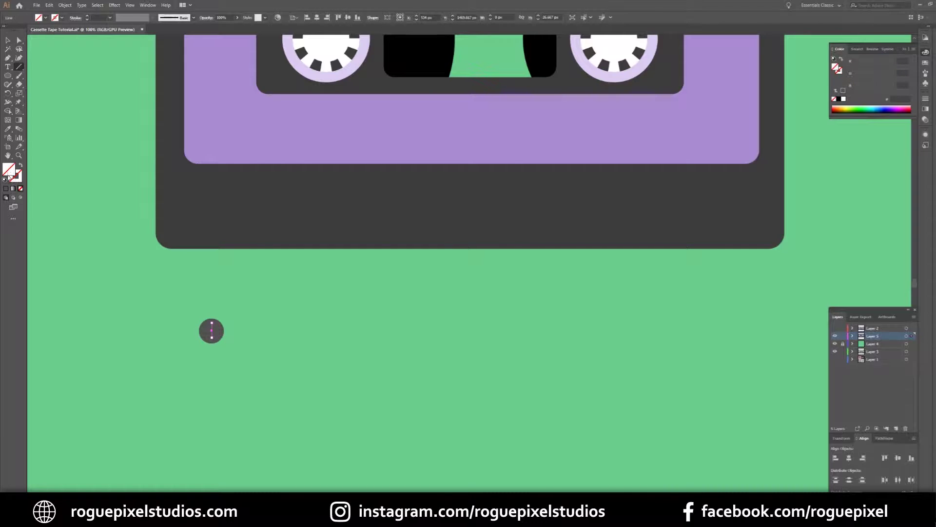
double_click(15, 175)
click(229, 254)
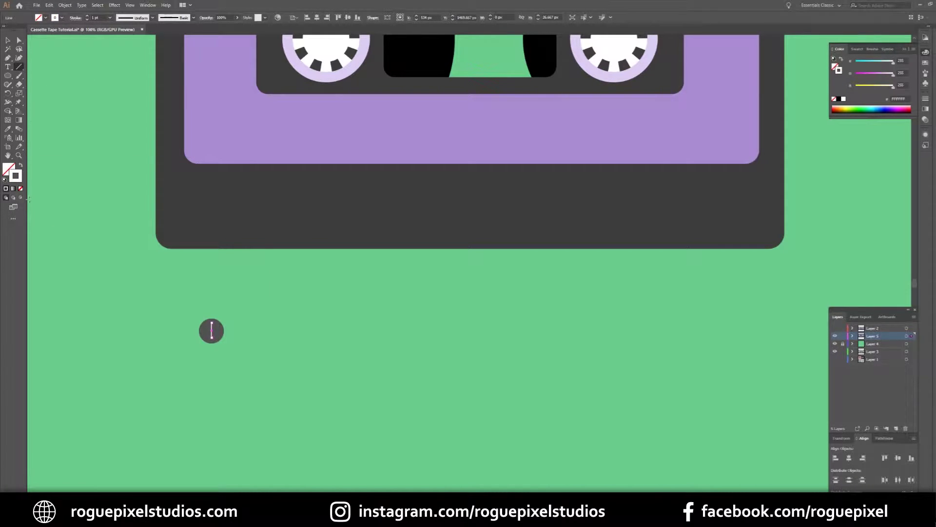
double_click(16, 178)
click(54, 343)
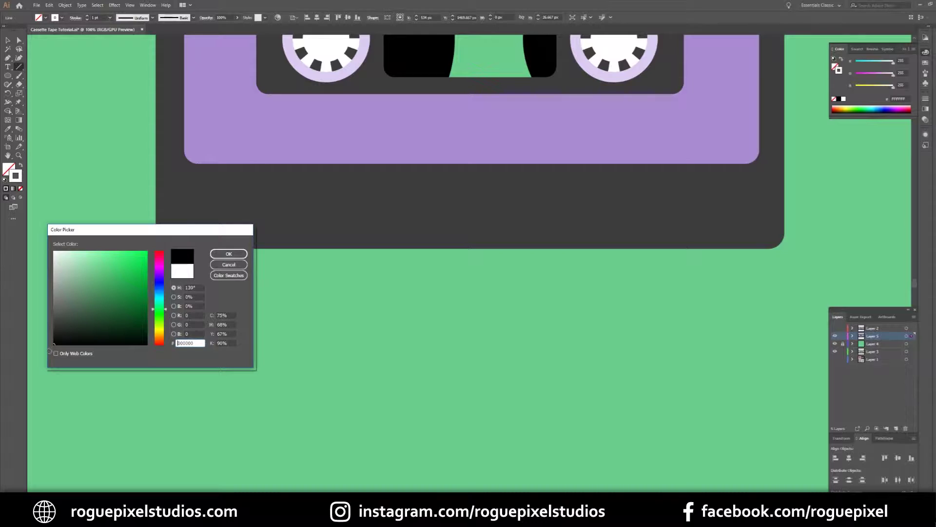
click(223, 252)
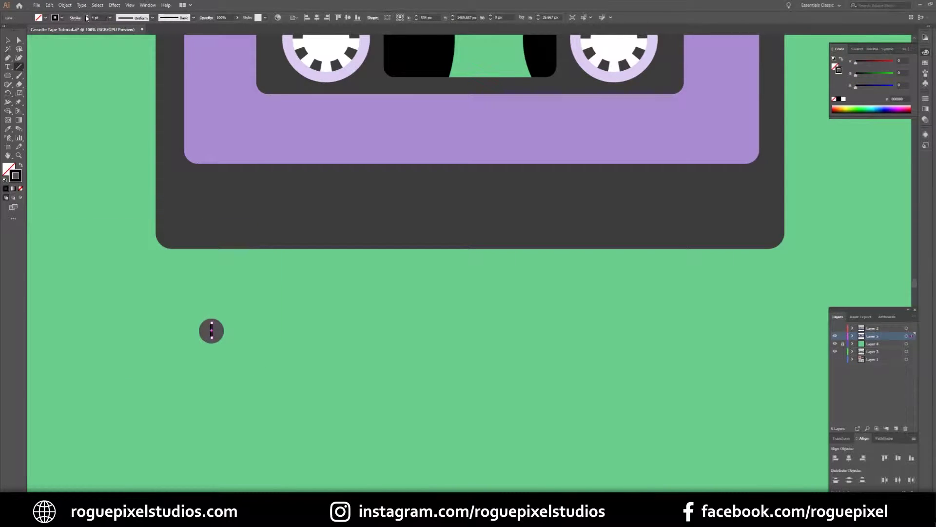
- Give the line Width Profile 1 and position the spikes across the circle as a cross
click(153, 18)
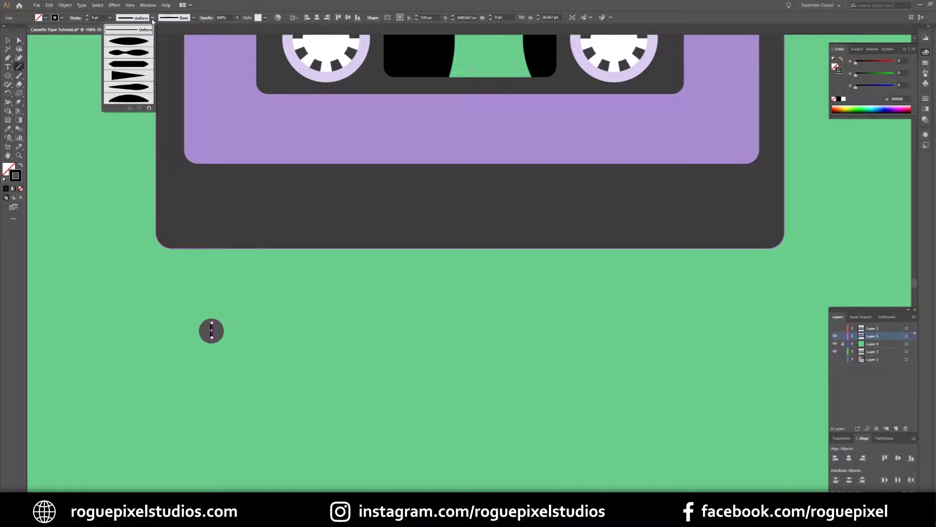
click(130, 42)
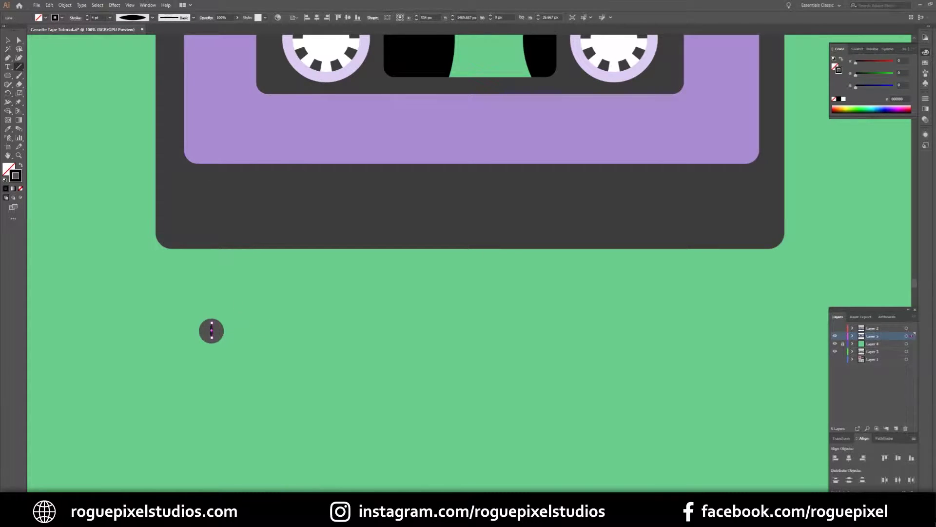
click(360, 355)
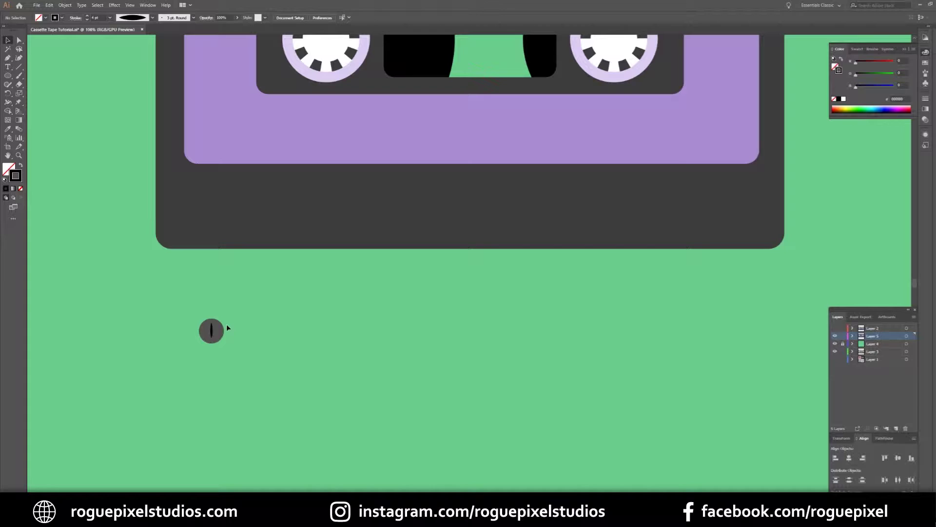
mouse_move(211, 332)
mouse_down()
mouse_move(248, 330)
mouse_move(211, 332)
mouse_up()
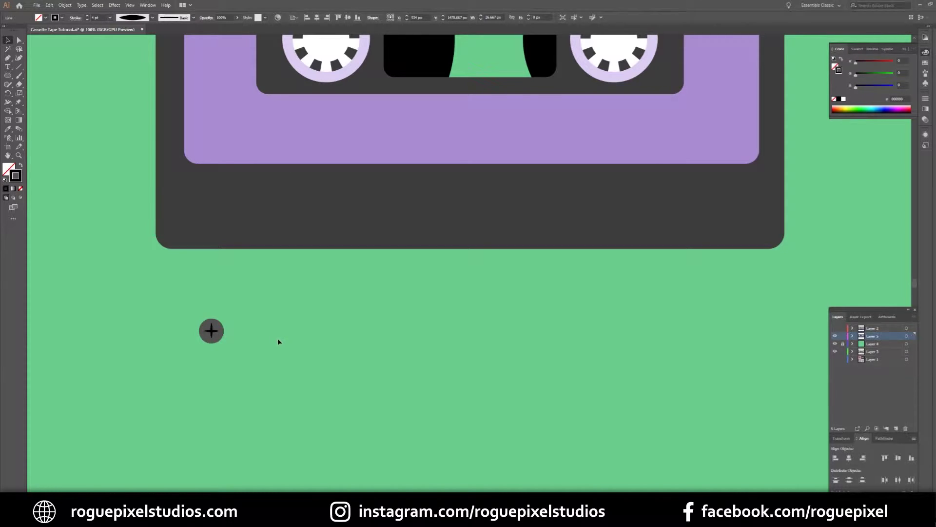
click(277, 339)
click(218, 333)
- Centre the black star vertically on the grey circle
key(ctrl+equal)
key(ctrl+equal)
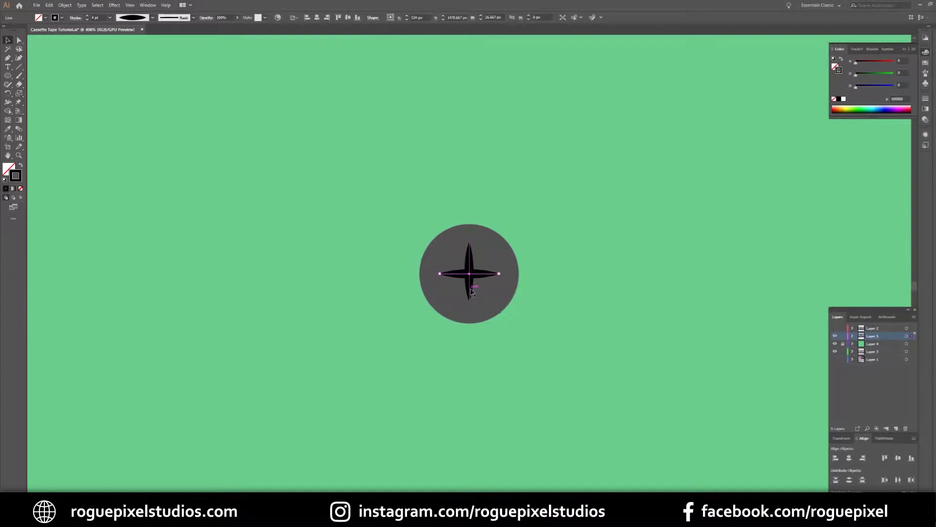
shift+click(471, 292)
shift+click(518, 273)
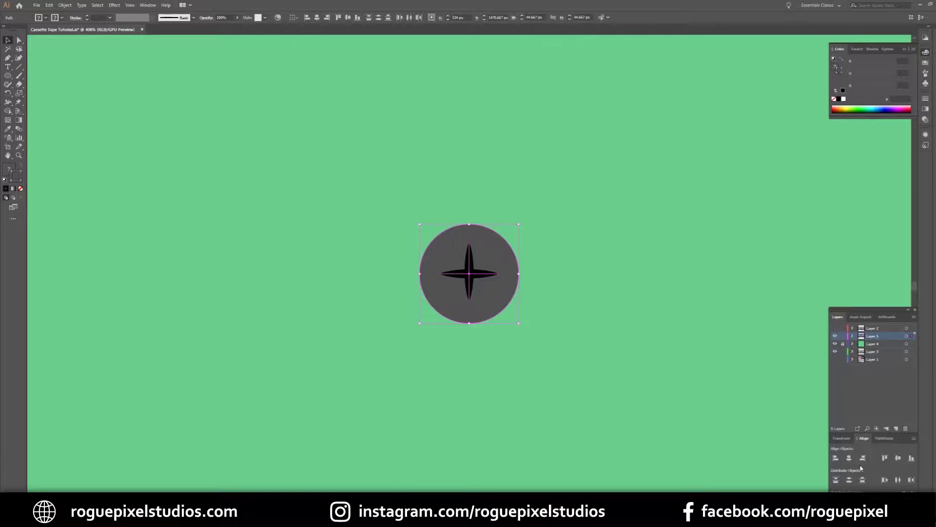
click(898, 459)
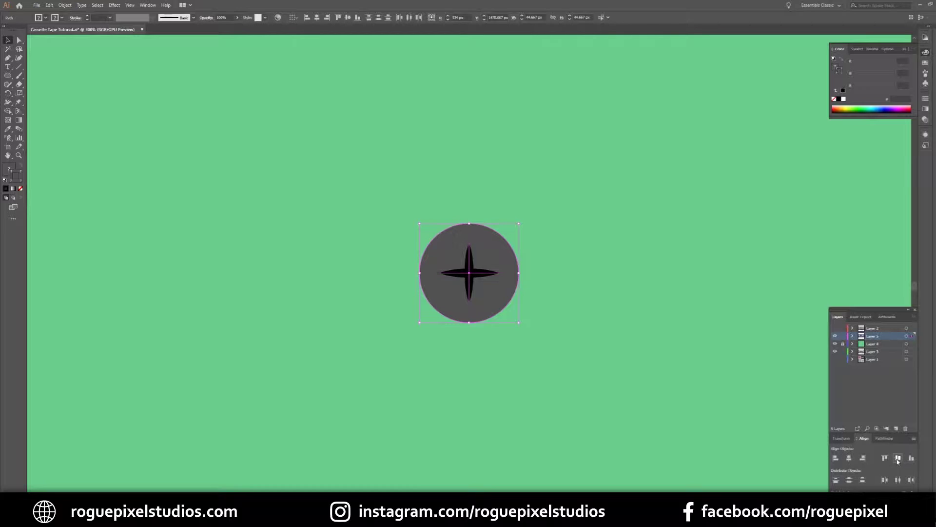
click(608, 297)
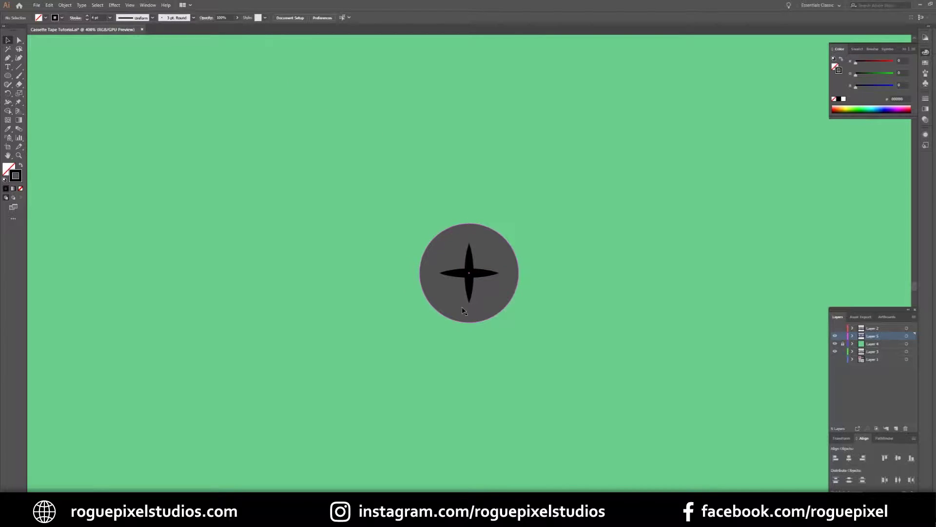
- Cut a dark grey #2D2D2D crescent with Shape Builder and place it on the screw's lower right
click(492, 291)
drag(497, 294, 276, 244)
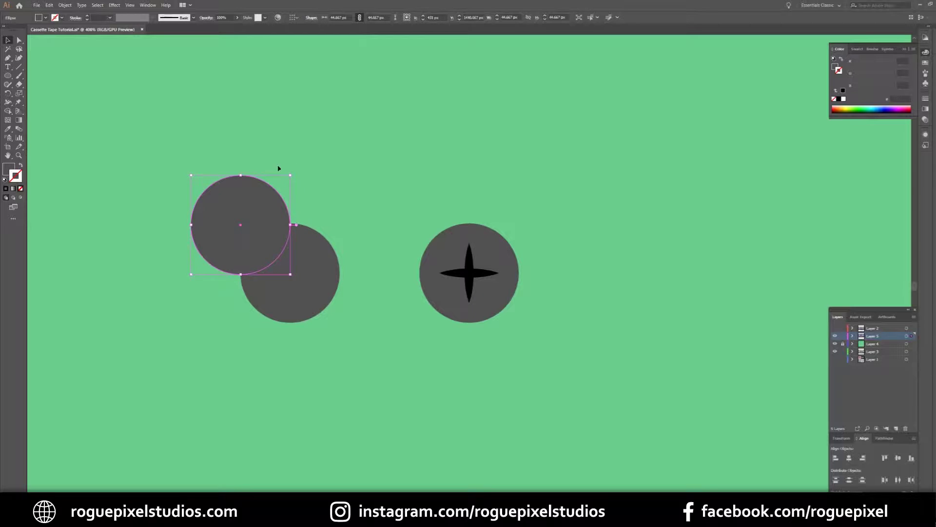
drag(291, 175, 318, 147)
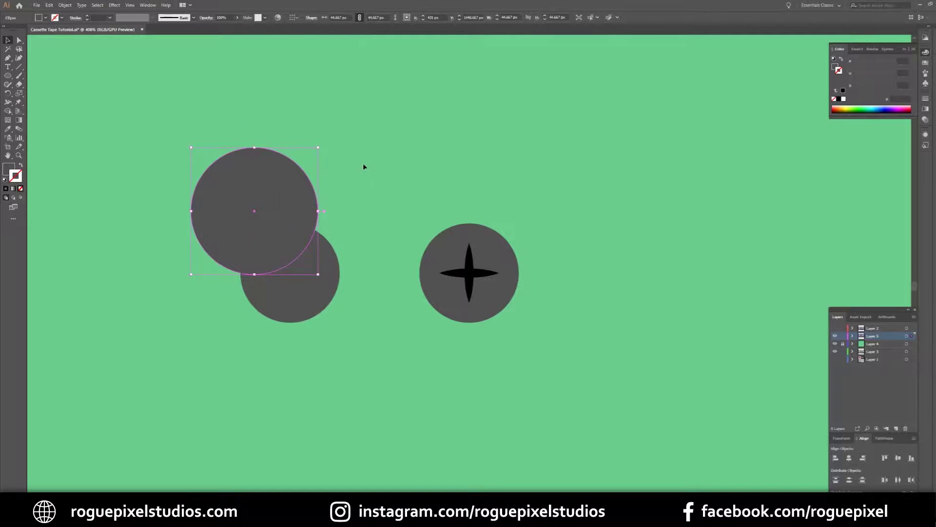
drag(307, 195, 309, 229)
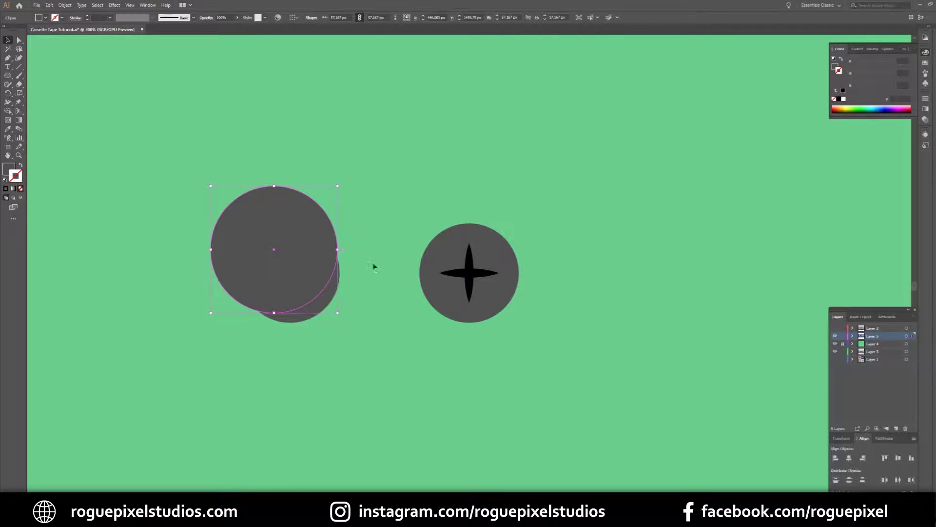
shift+click(272, 318)
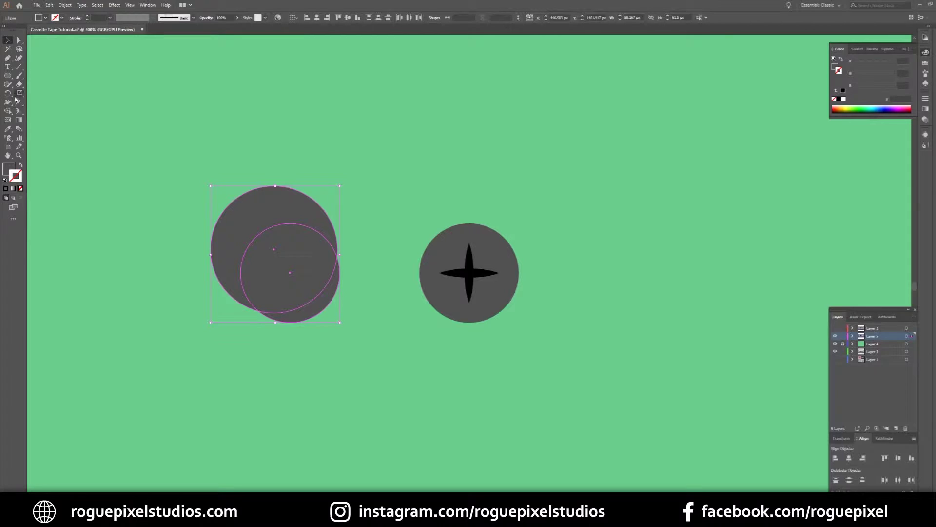
click(8, 111)
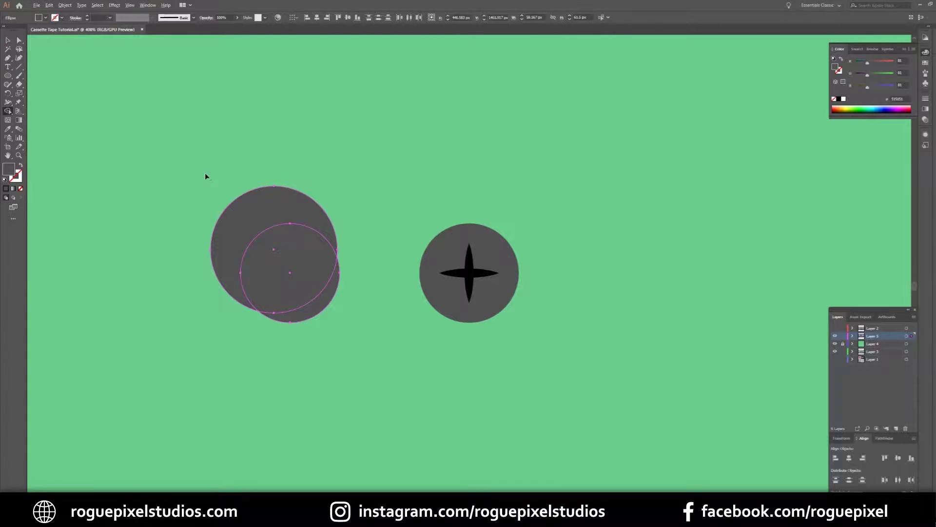
mouse_move(204, 176)
mouse_down()
mouse_move(220, 227)
mouse_move(288, 295)
mouse_up()
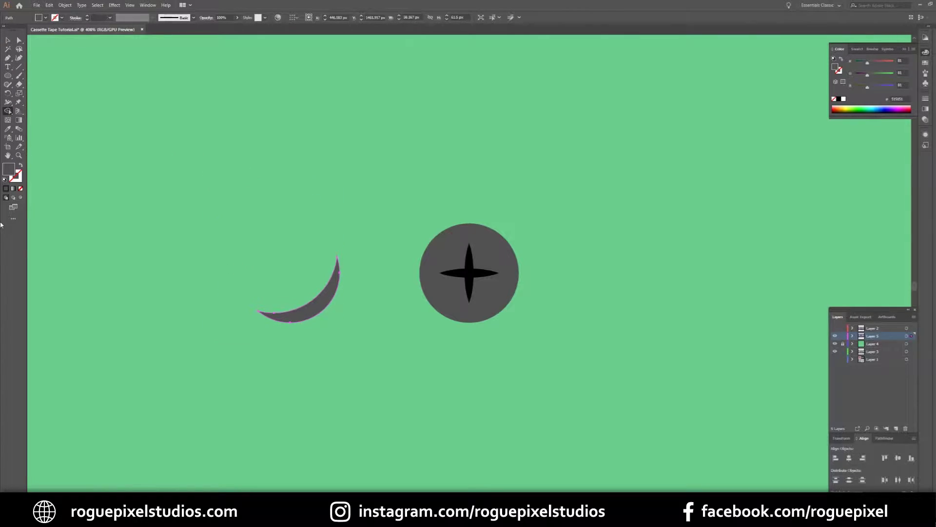
key(v)
double_click(13, 171)
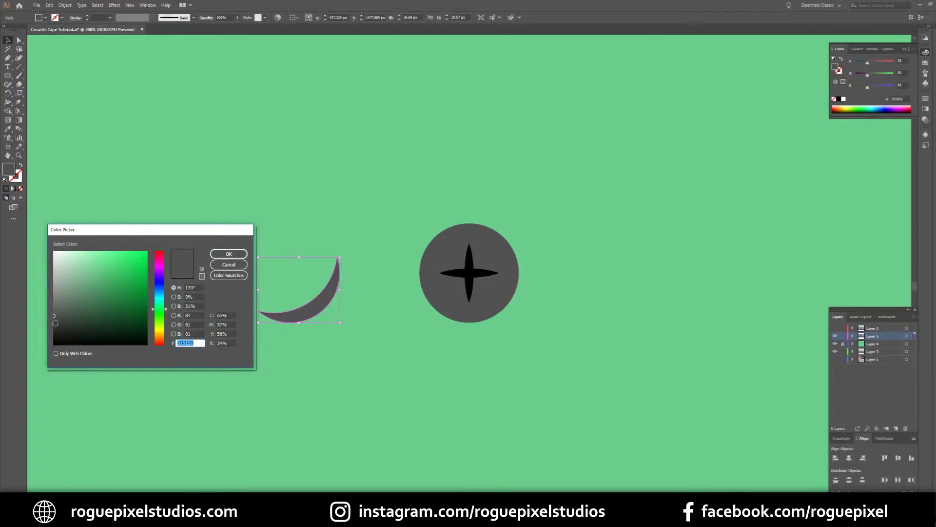
click(56, 324)
click(229, 253)
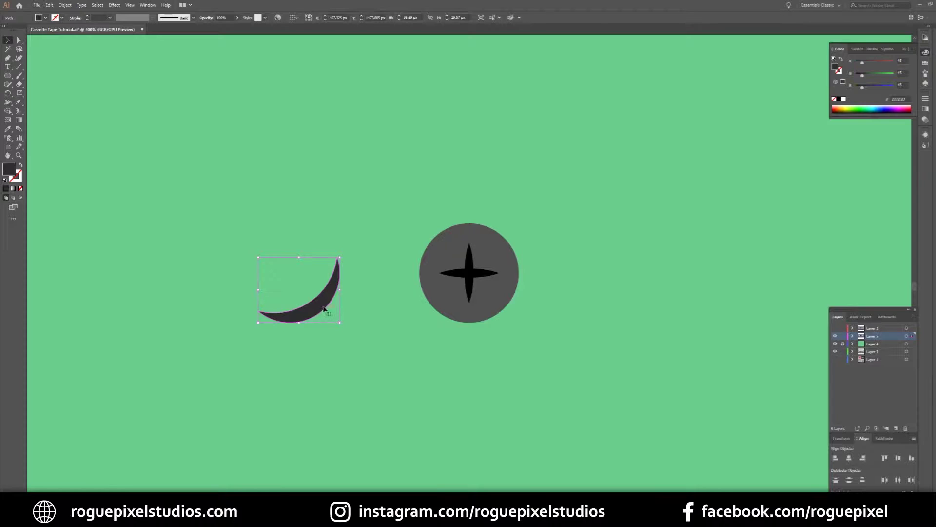
drag(329, 305, 505, 306)
click(572, 352)
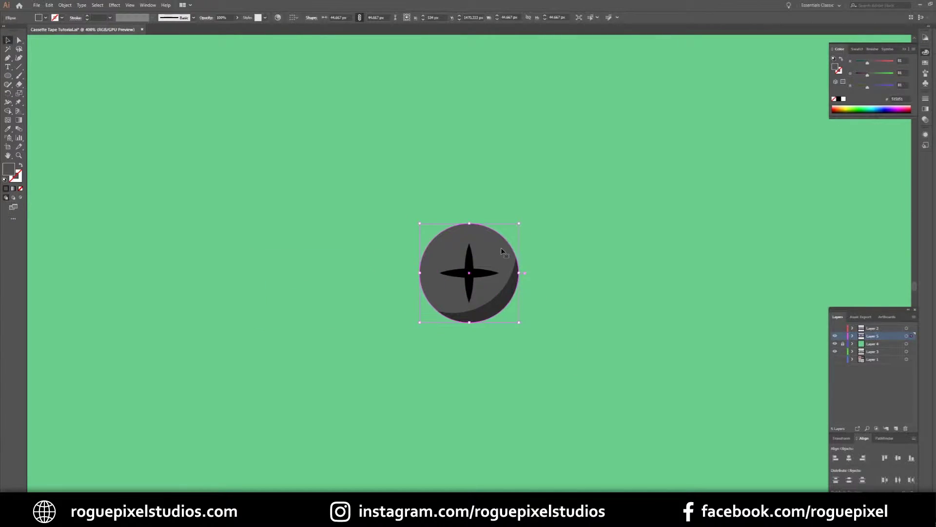
- Make a #848484 crescent with Minus Front and place it on the screw's upper left
drag(501, 247, 304, 265)
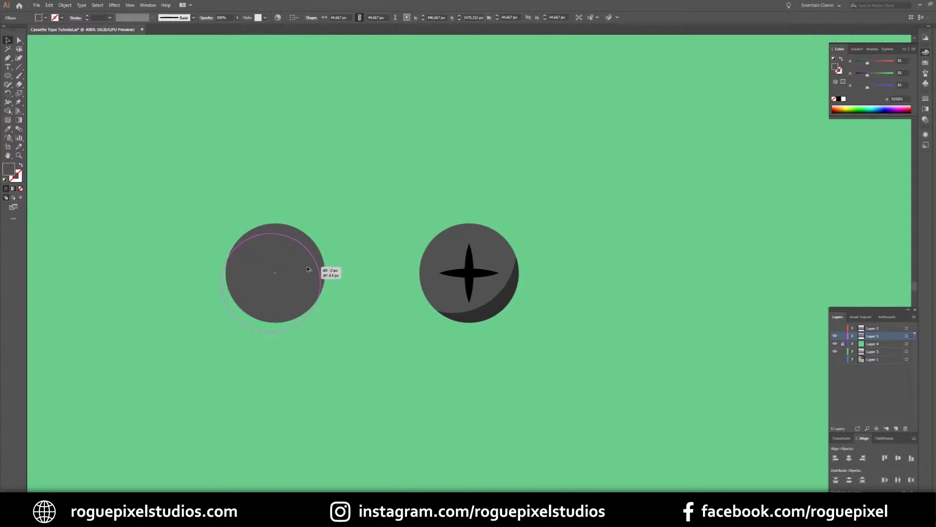
drag(326, 222, 353, 230)
shift+click(230, 254)
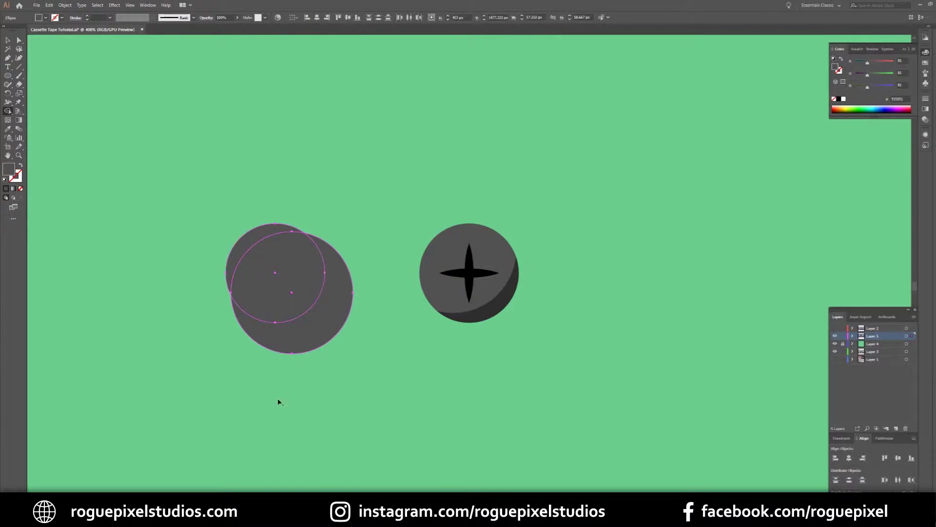
double_click(9, 169)
text(848484)
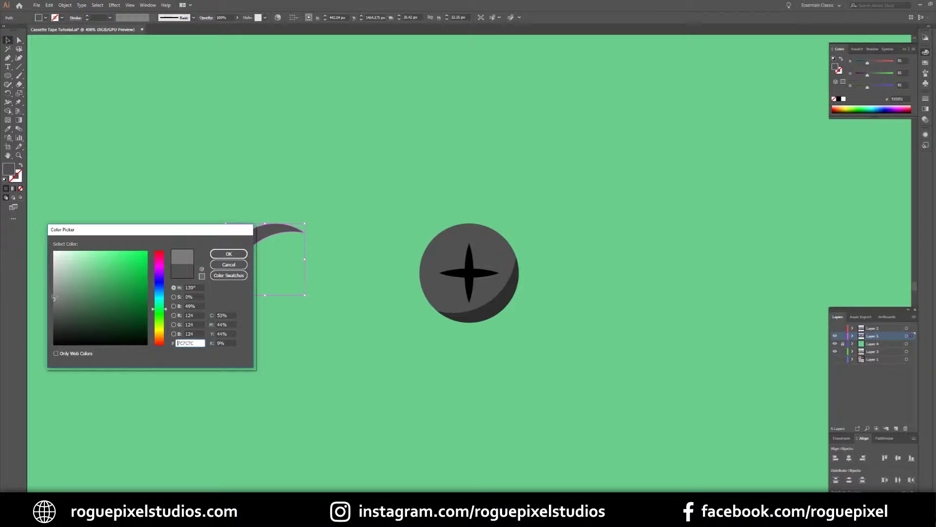
click(229, 254)
drag(293, 230, 487, 230)
- Group all the screw parts into one object
key(ctrl+a)
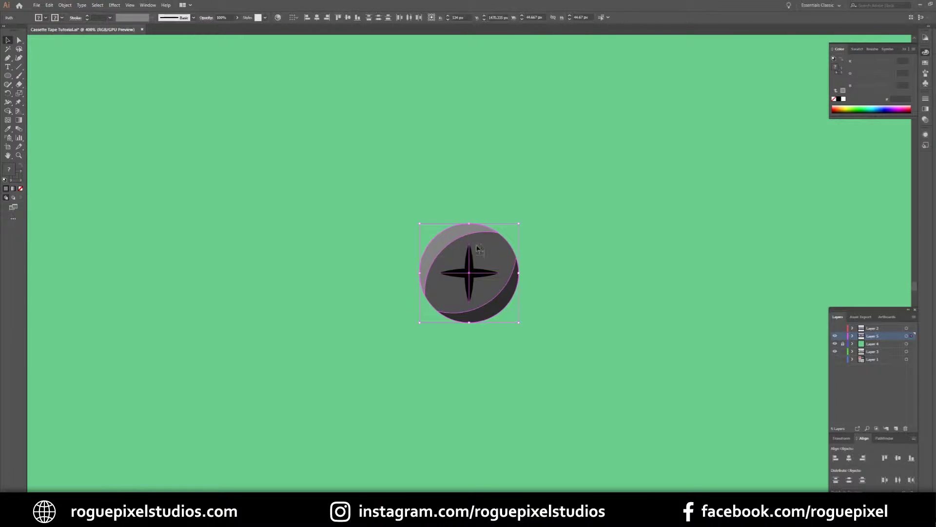
right_click(481, 246)
click(502, 291)
click(569, 291)
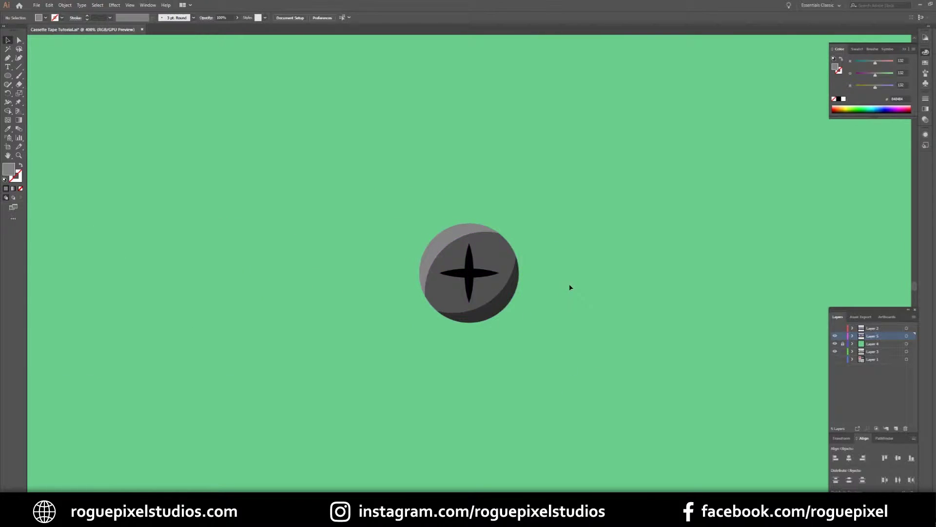
key(ctrl+minus)
key(ctrl+minus)
key(ctrl+minus)
key(ctrl+minus)
key(ctrl+minus)
key(ctrl+minus)
- Move the screw onto the cassette's bottom-left corner and scale it down to fit
drag(469, 335, 451, 283)
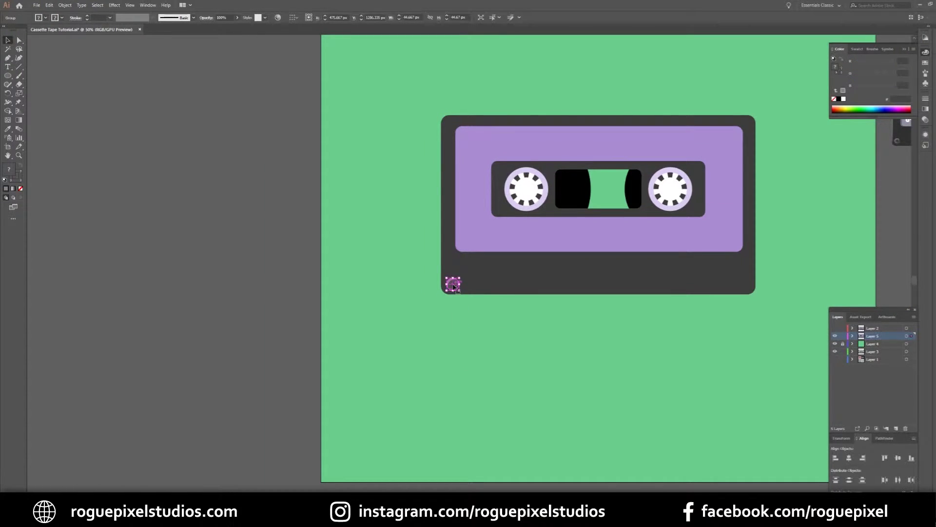
key(ctrl+plus)
key(ctrl+plus)
key(ctrl+plus)
key(ctrl+plus)
drag(493, 247, 482, 261)
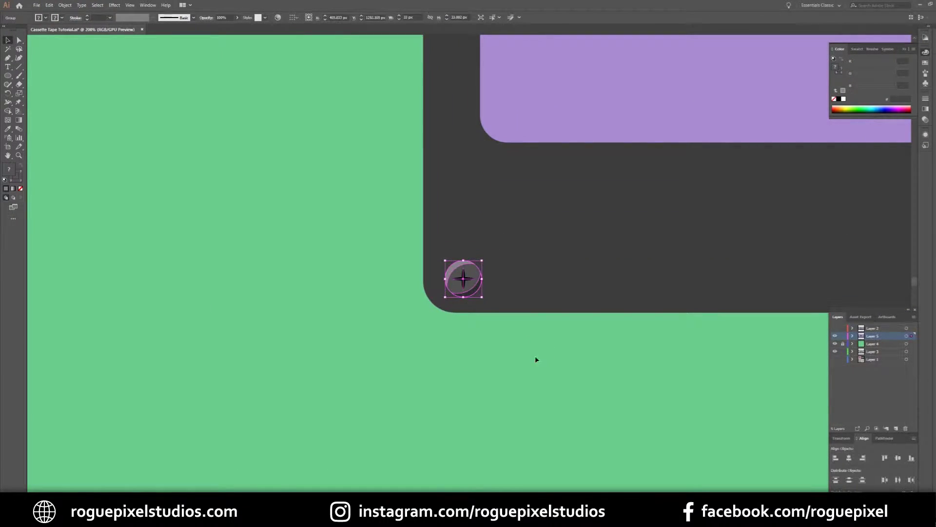
key(ctrl+minus)
key(ctrl+minus)
key(ctrl+minus)
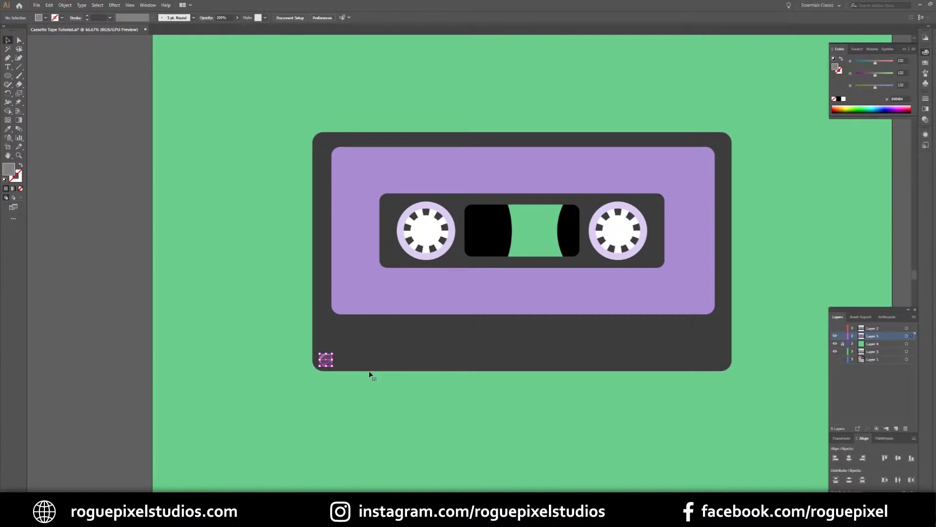
key(Up)
key(Up)
key(Up)
key(Up)
- Copy the screw to the top-left corner, then both screws to the right corners
drag(330, 359, 342, 145)
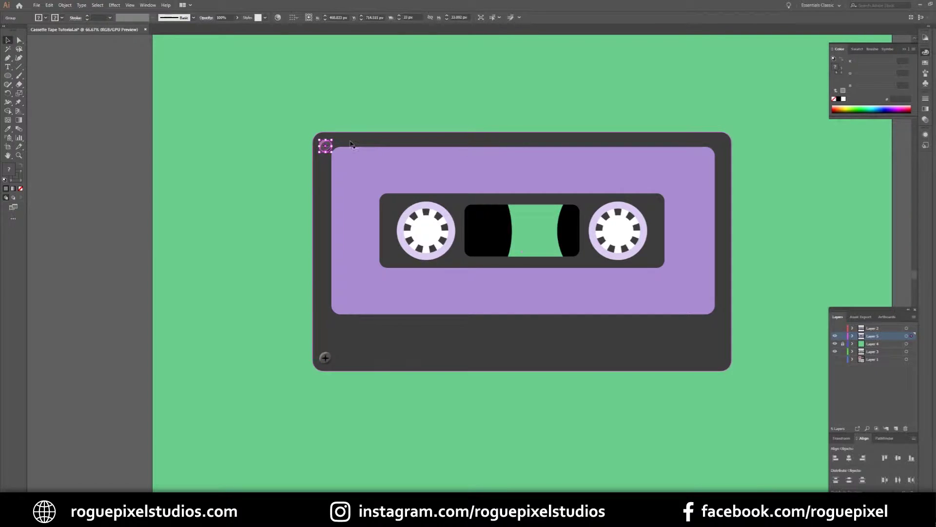
shift+click(326, 359)
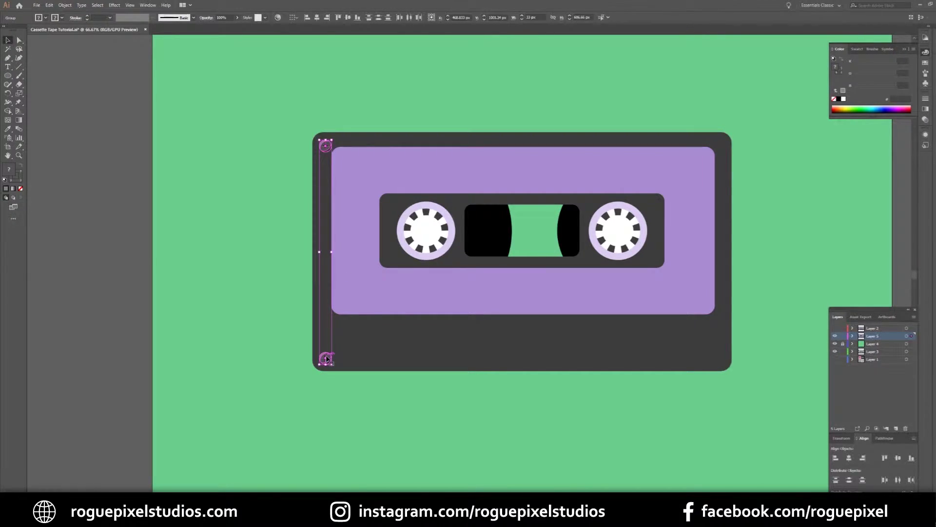
drag(326, 359, 721, 346)
click(779, 309)
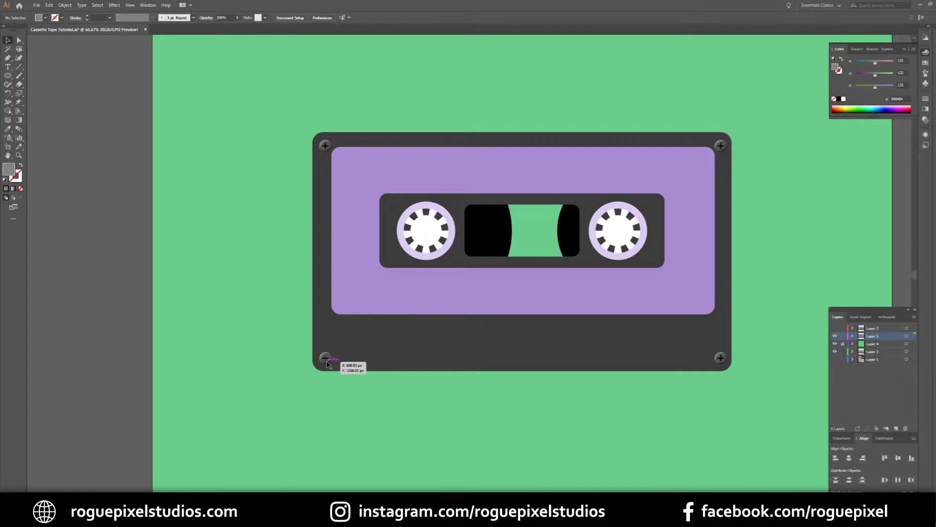
- Copy a screw below the label and centre it horizontally on the cassette
drag(327, 364, 518, 336)
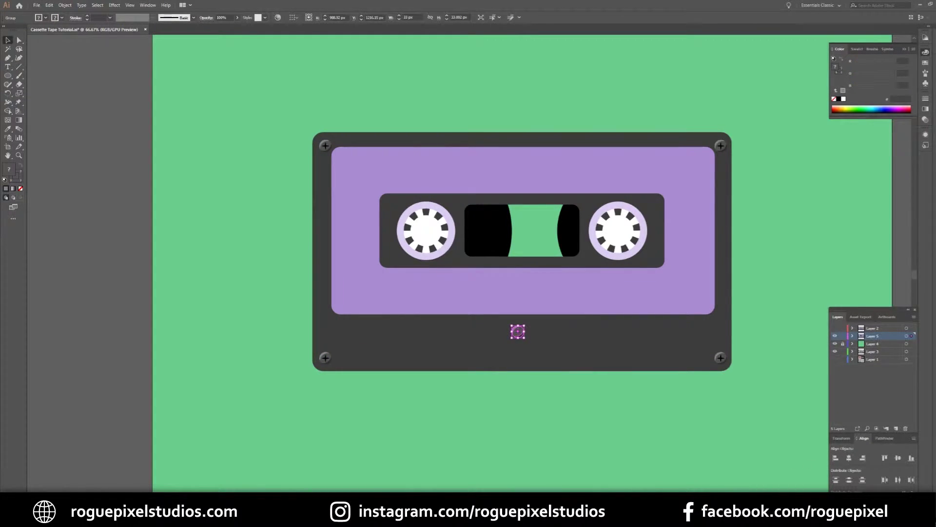
click(887, 488)
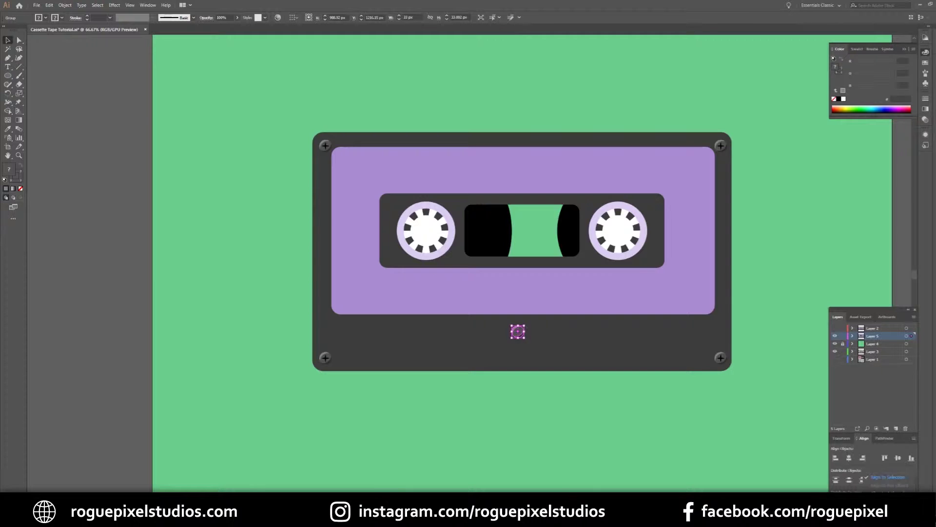
click(849, 458)
click(554, 410)
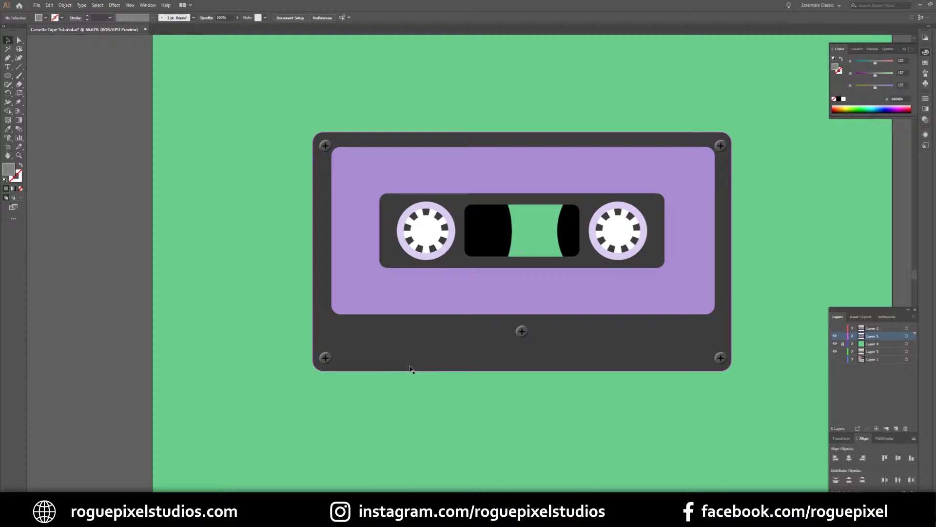
- Draw a grey rectangle below the cassette
key(h)
drag(766, 121, 317, 278)
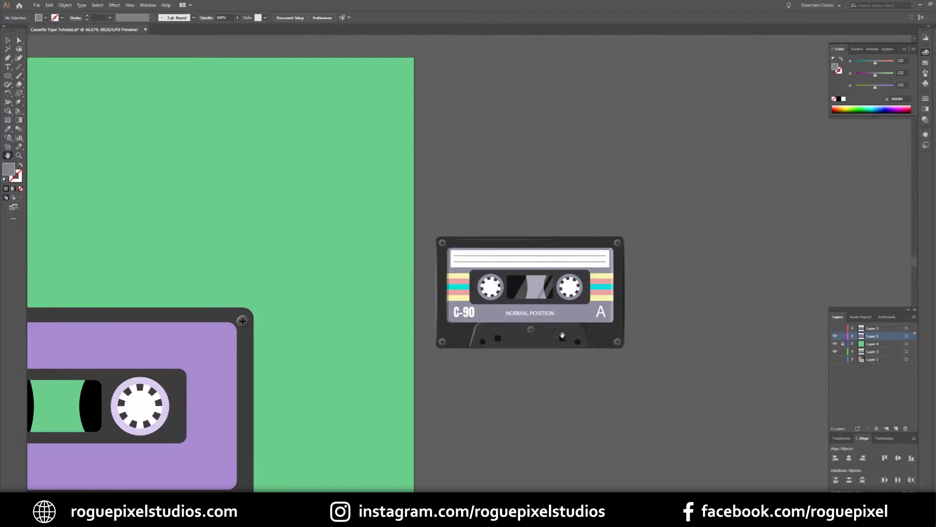
key(ctrl+0)
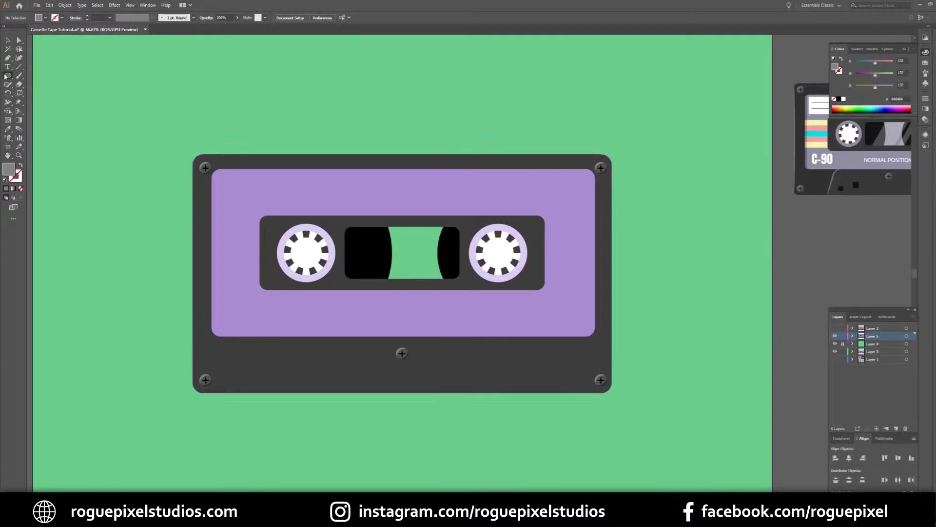
drag(8, 75, 44, 73)
drag(291, 406, 507, 468)
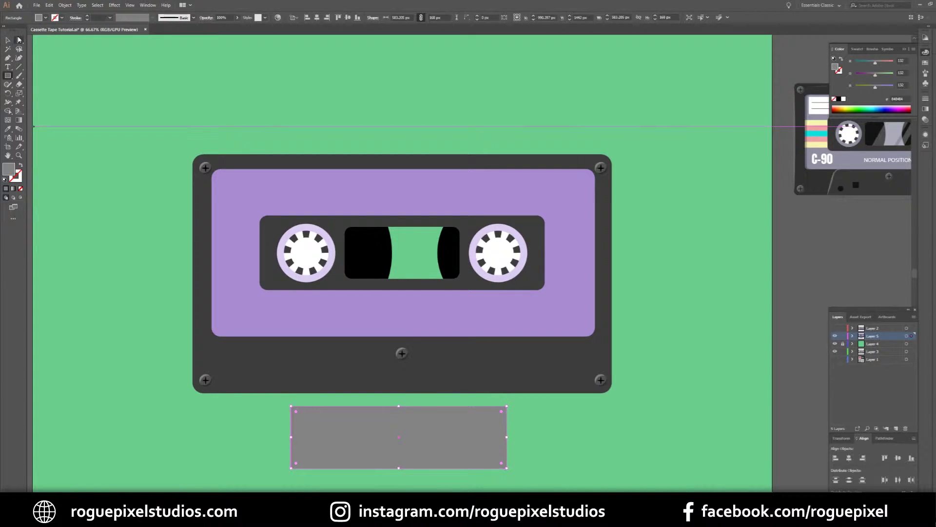
- Move the rectangle to the cassette's bottom centre and send it behind the centre screw
click(8, 40)
drag(434, 442, 403, 393)
click(849, 458)
shift+click(546, 386)
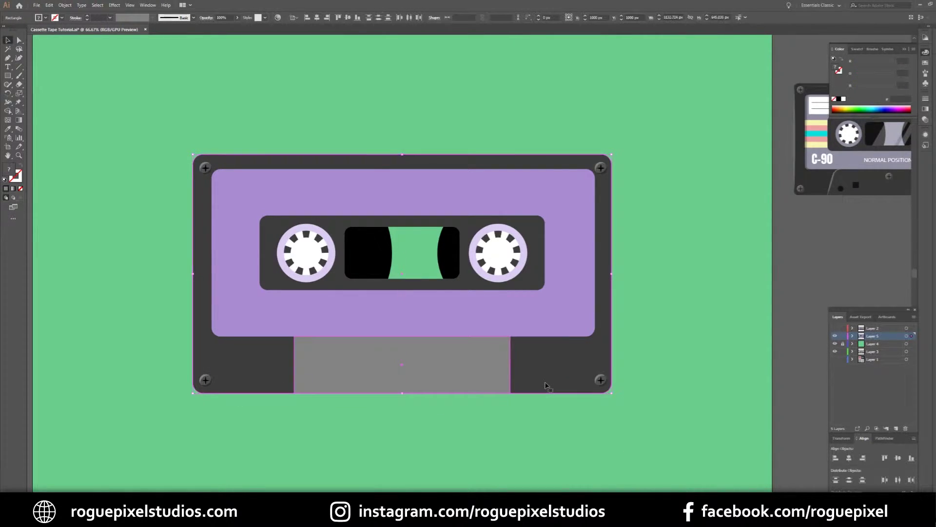
right_click(546, 385)
mouse_move(586, 345)
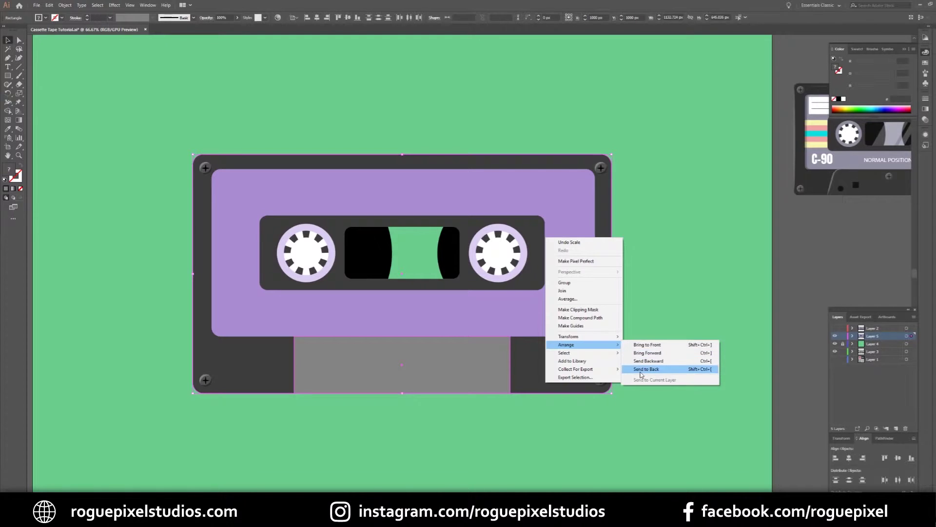
click(641, 369)
- Scale the rectangle's top anchors inward into a trapezoid, then widen it evenly
shift+click(463, 395)
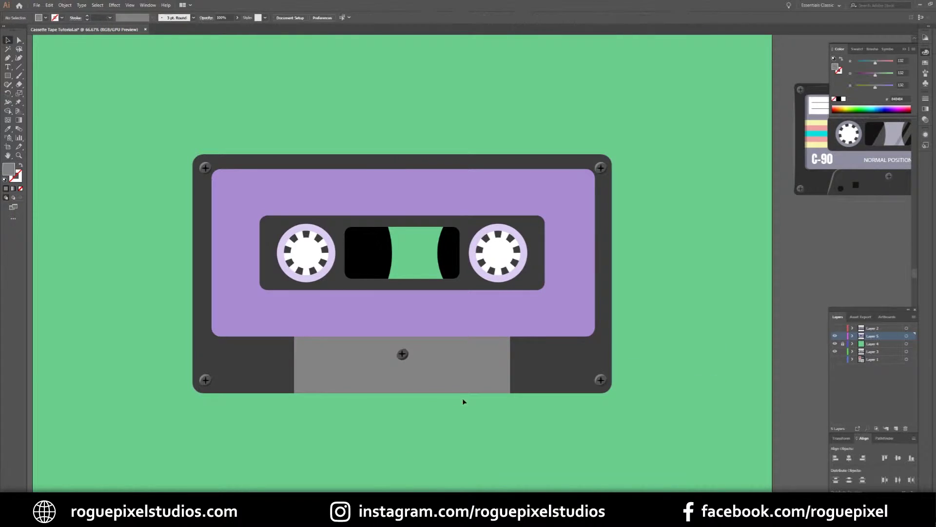
click(20, 41)
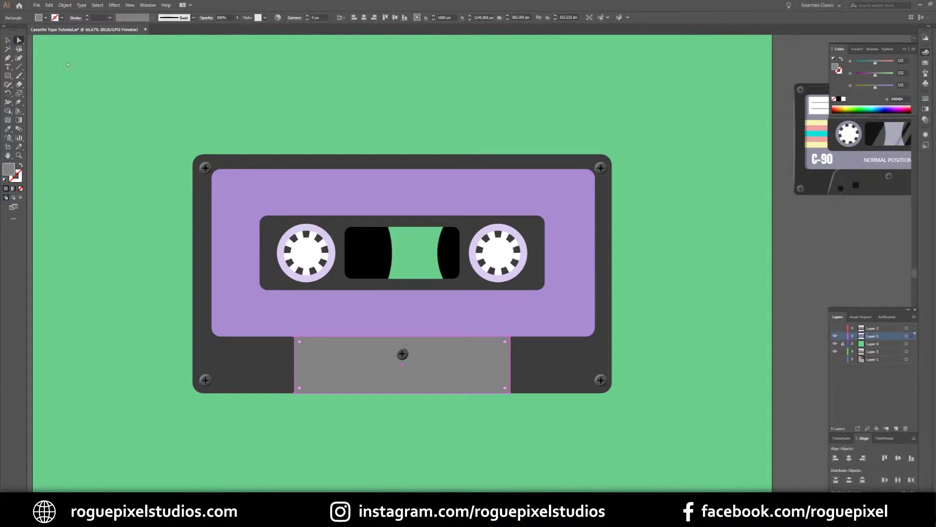
click(296, 337)
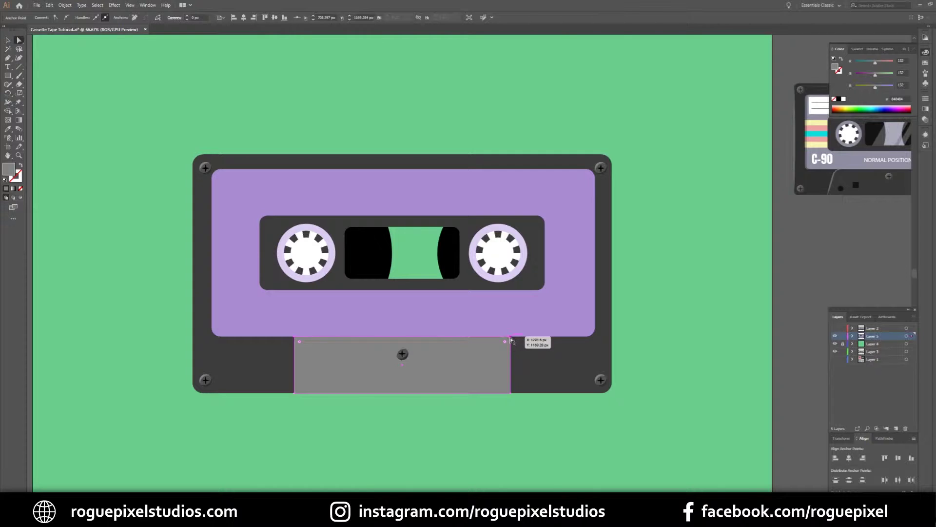
shift+click(511, 340)
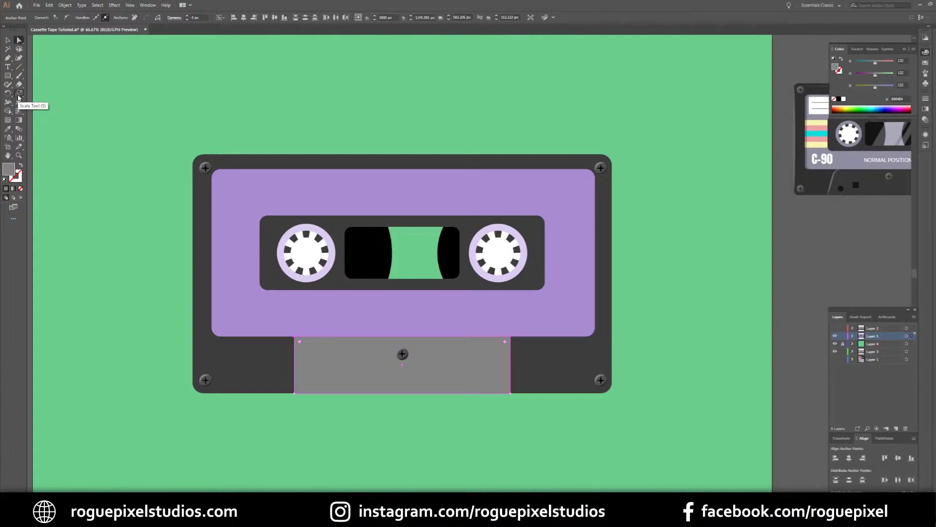
click(19, 96)
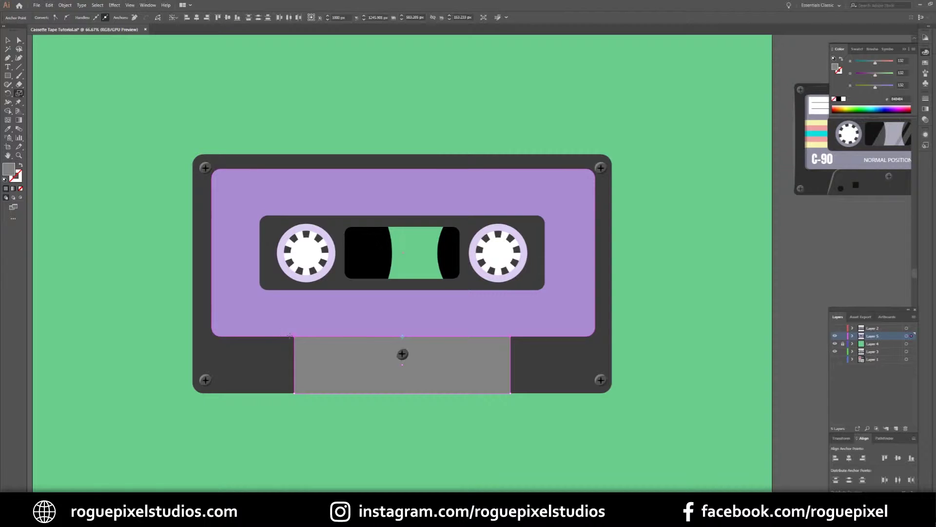
drag(295, 338, 317, 341)
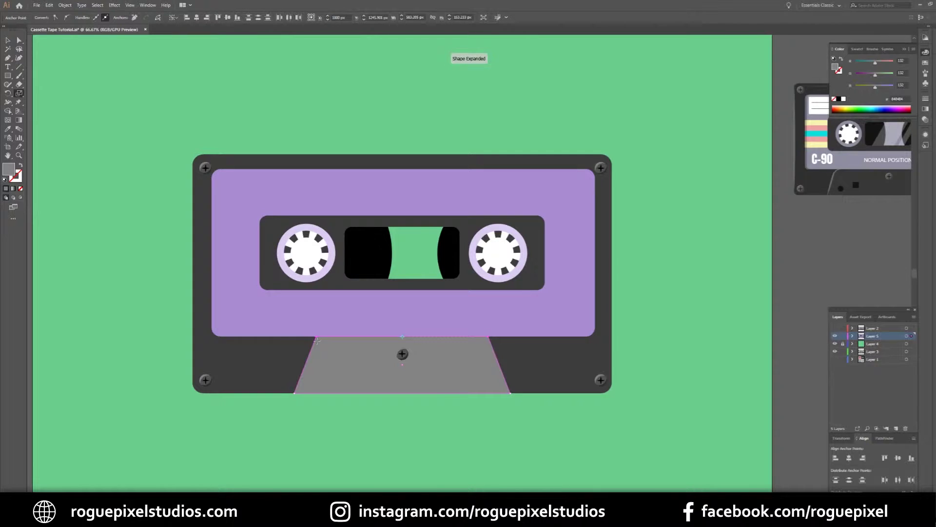
key(v)
drag(512, 367, 527, 372)
- Round the trapezoid's two top corners with the corner widgets
click(480, 446)
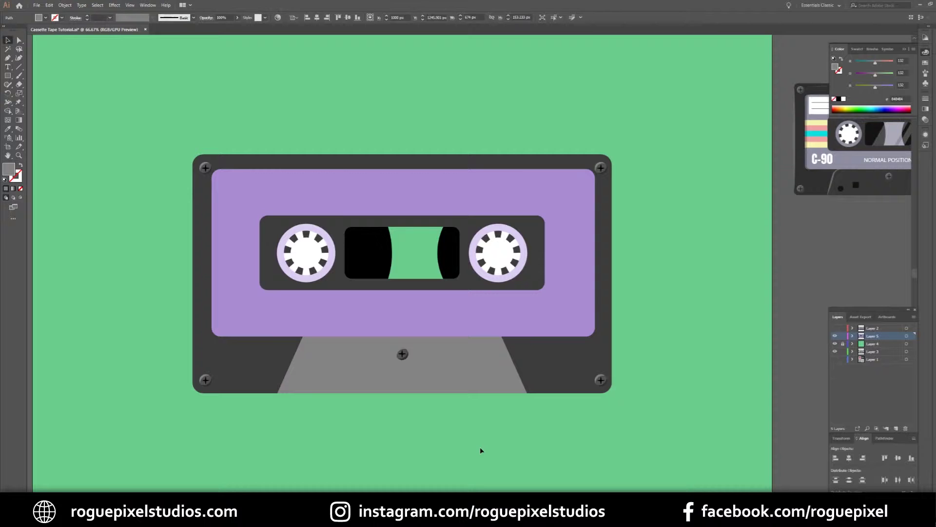
key(a)
click(438, 364)
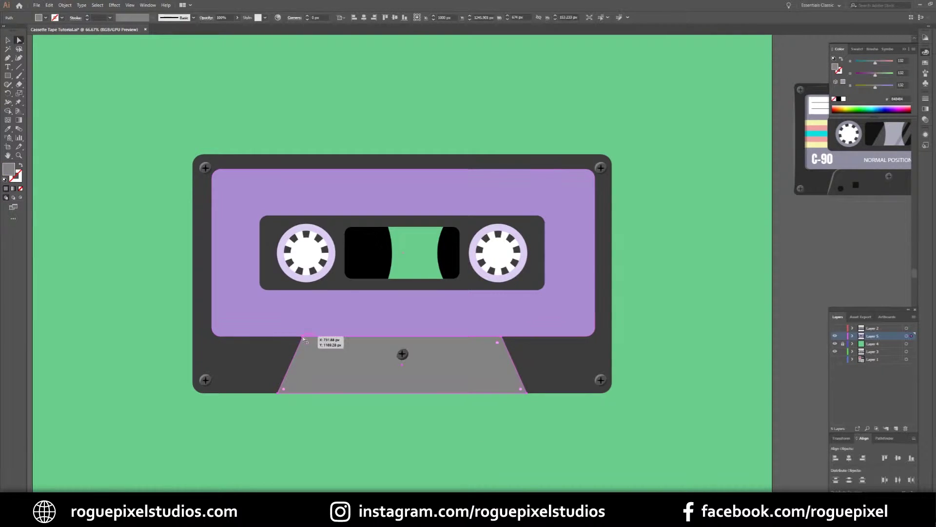
click(303, 337)
shift+click(503, 336)
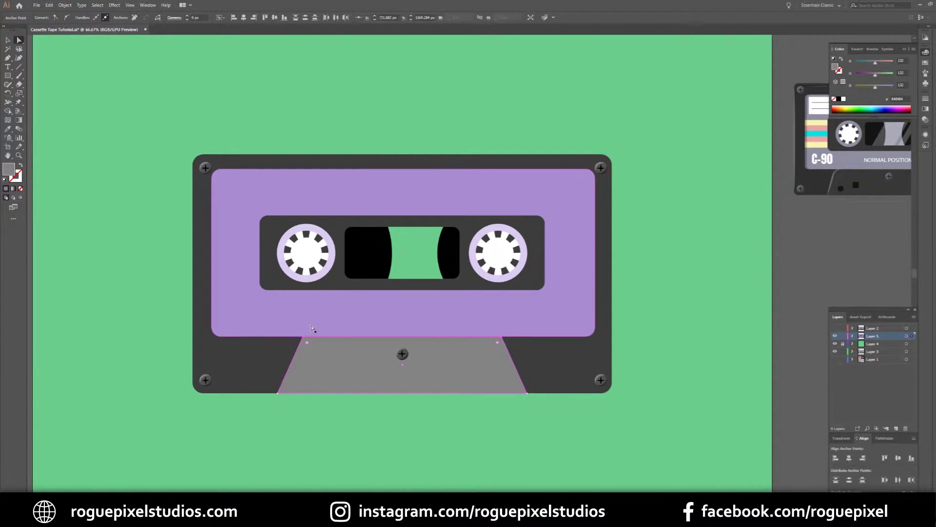
drag(306, 342, 320, 353)
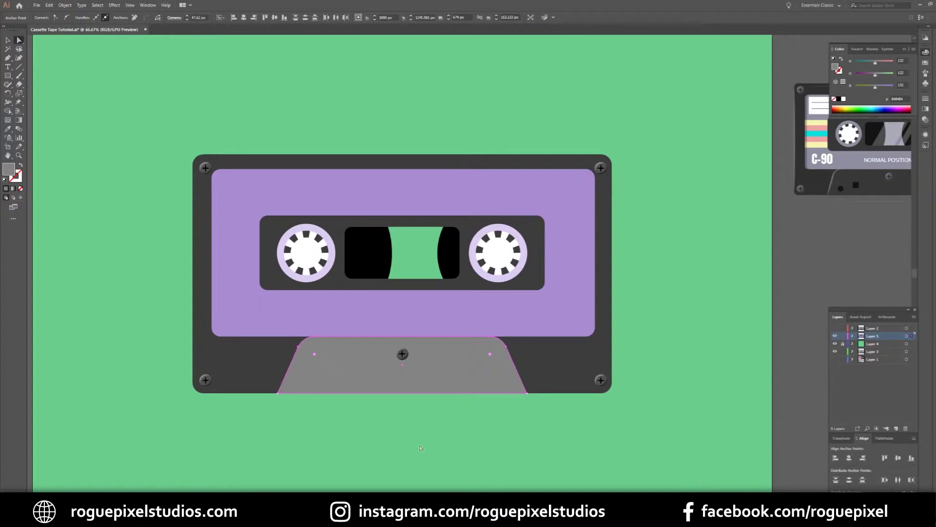
key(ctrl+shift+a)
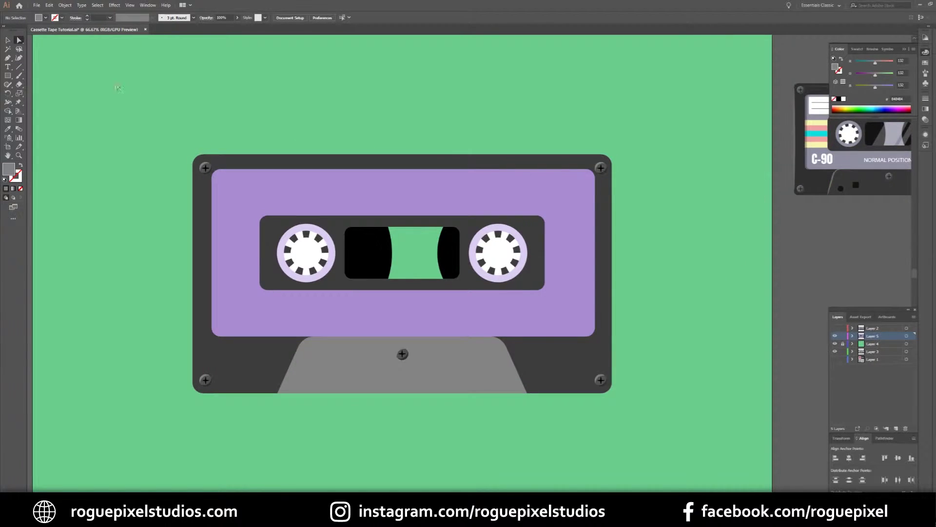
- Draw a small black circle and place it on the grey bottom piece
drag(8, 75, 34, 95)
drag(310, 432, 315, 437)
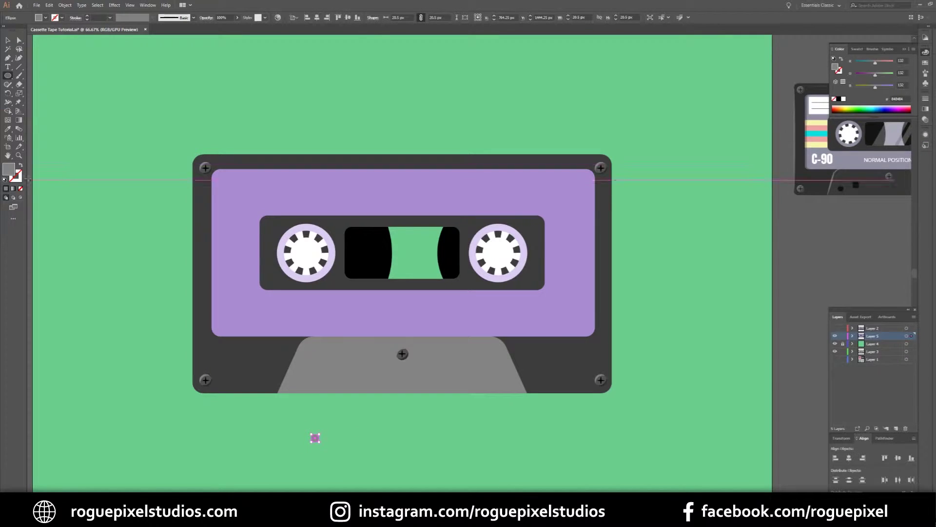
double_click(8, 169)
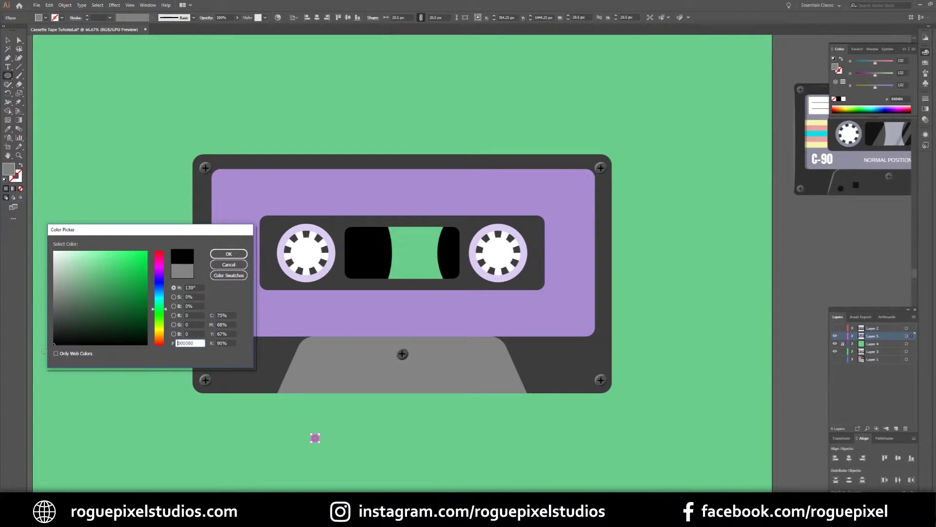
key(Return)
key(v)
key(ctrl+shift+a)
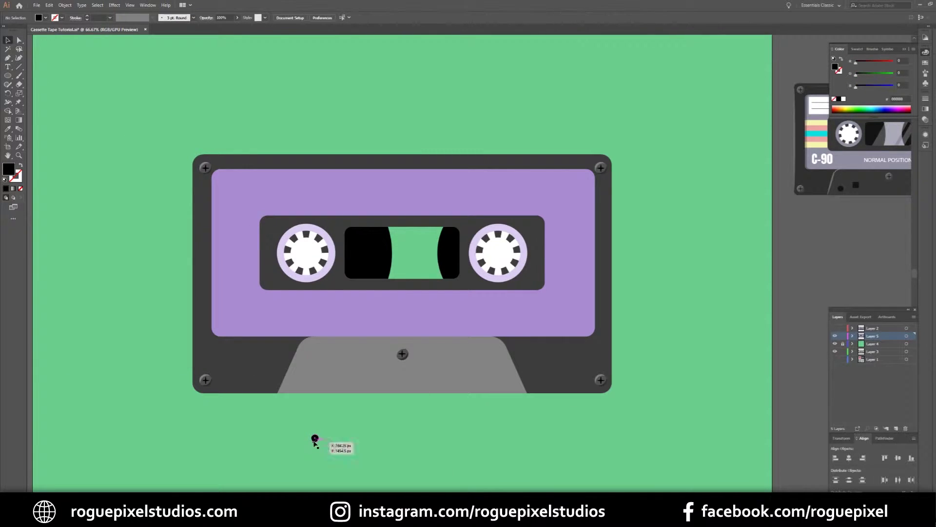
drag(314, 441, 305, 377)
click(339, 418)
- Draw a small square and add mirrored copies of the holes on the panel
drag(7, 75, 34, 75)
drag(316, 415, 482, 390)
key(v)
right_click(320, 381)
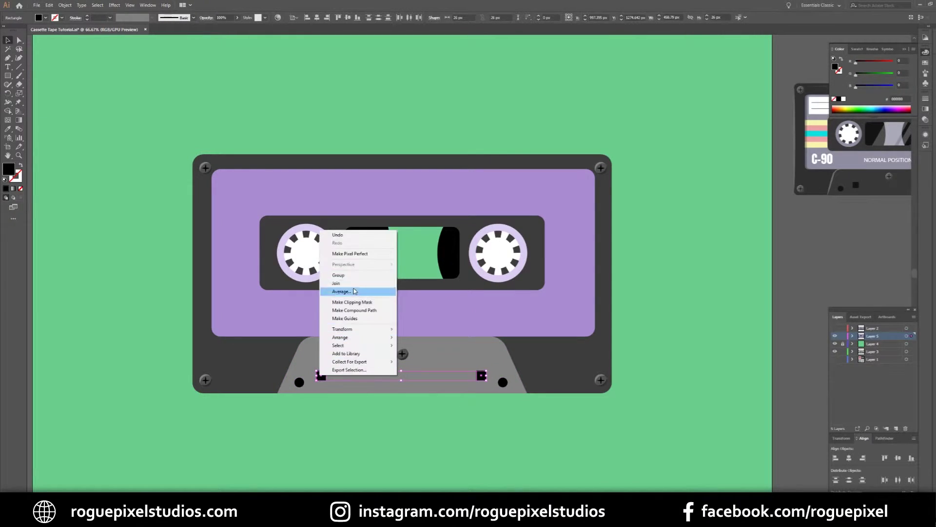
click(336, 291)
click(544, 470)
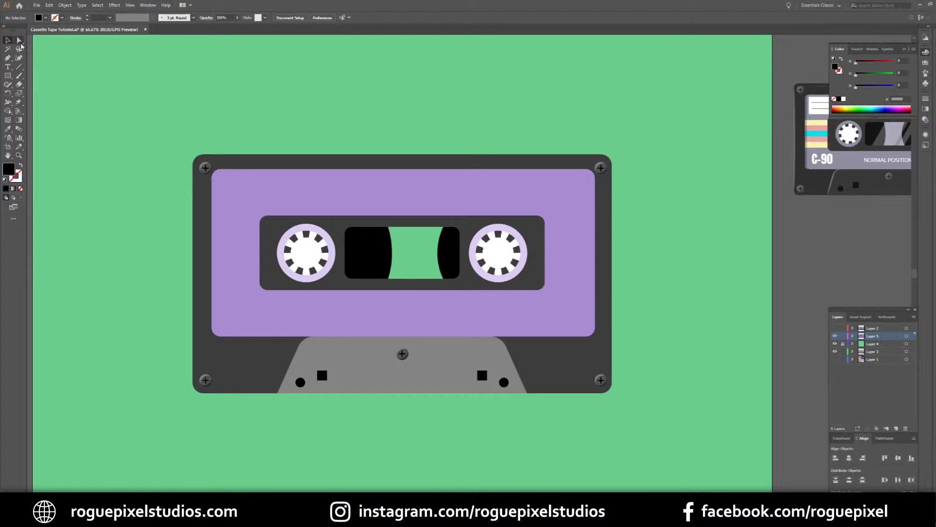
- Duplicate the trapezoid's left edge below the cassette and swap it to a grey outline
click(19, 40)
click(313, 361)
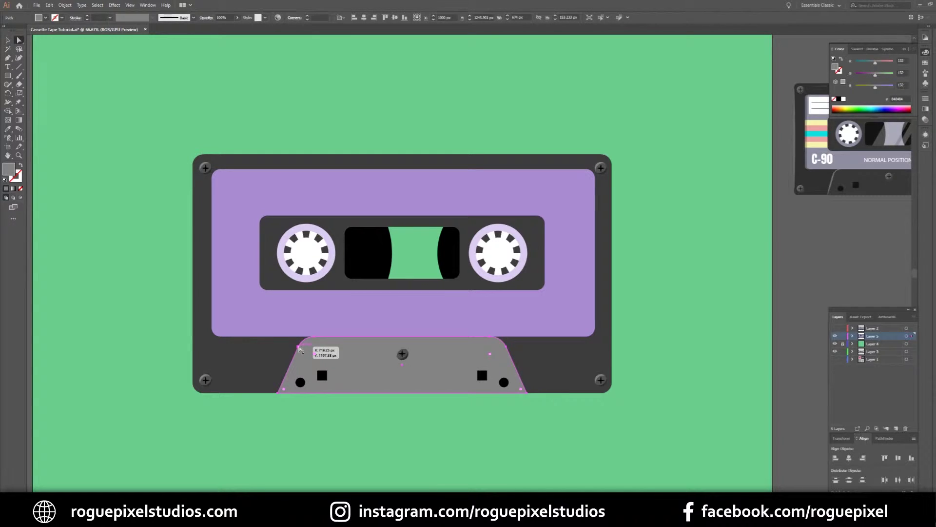
click(298, 350)
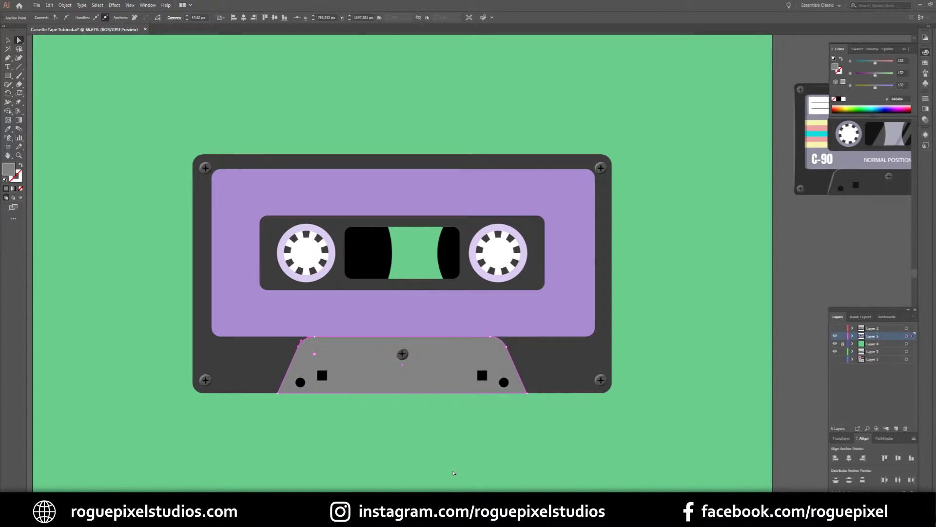
key(ctrl+v)
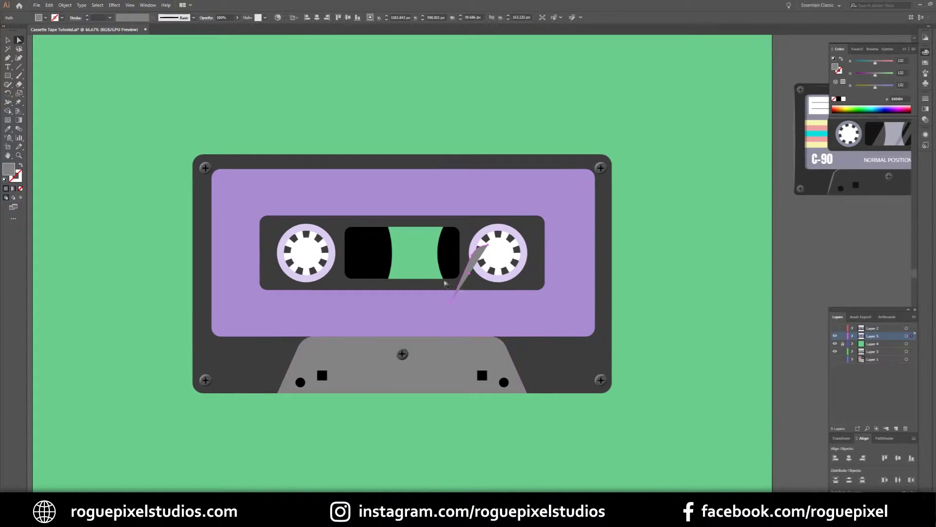
drag(483, 248, 316, 415)
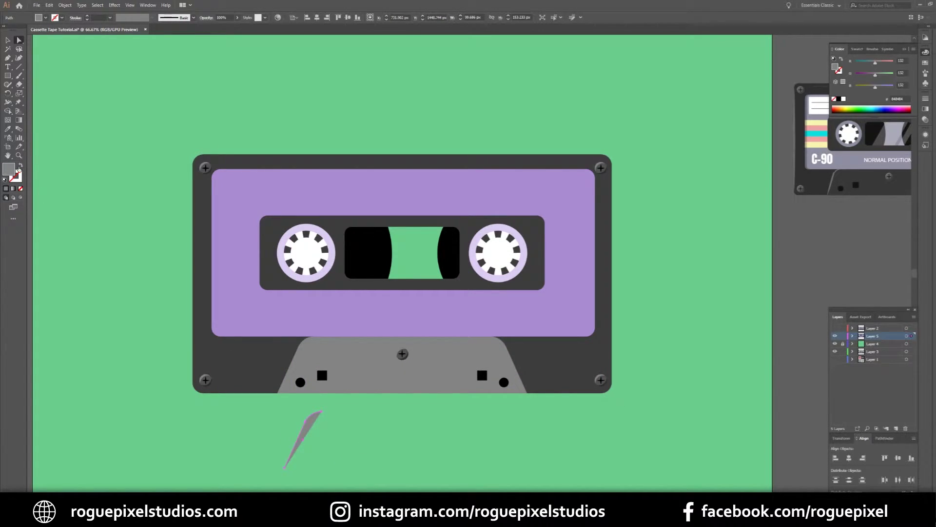
click(21, 168)
- Eyedropper the body's dark grey onto the bottom piece and lighten it slightly
key(v)
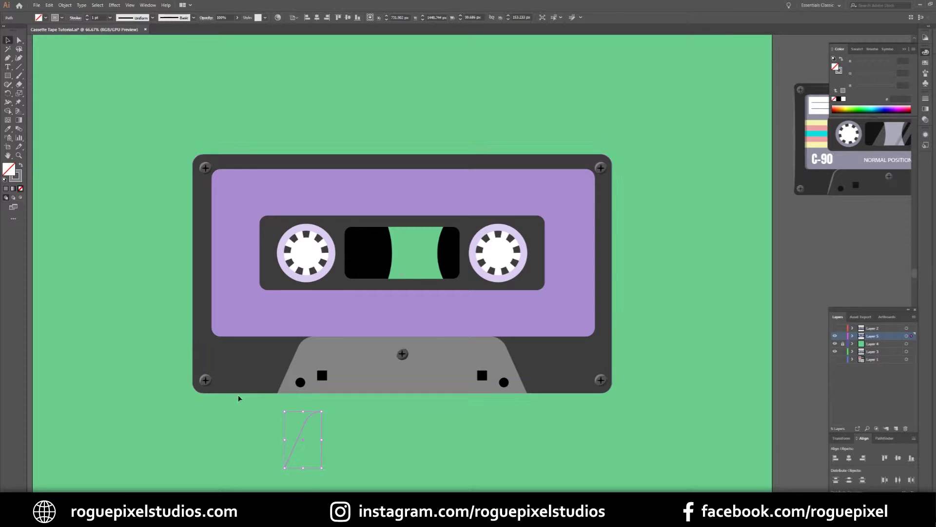
click(360, 370)
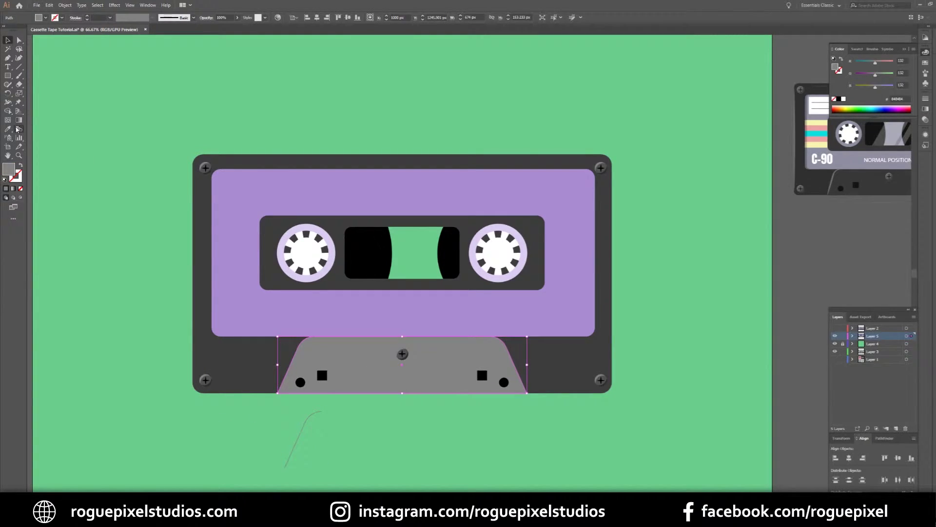
click(8, 129)
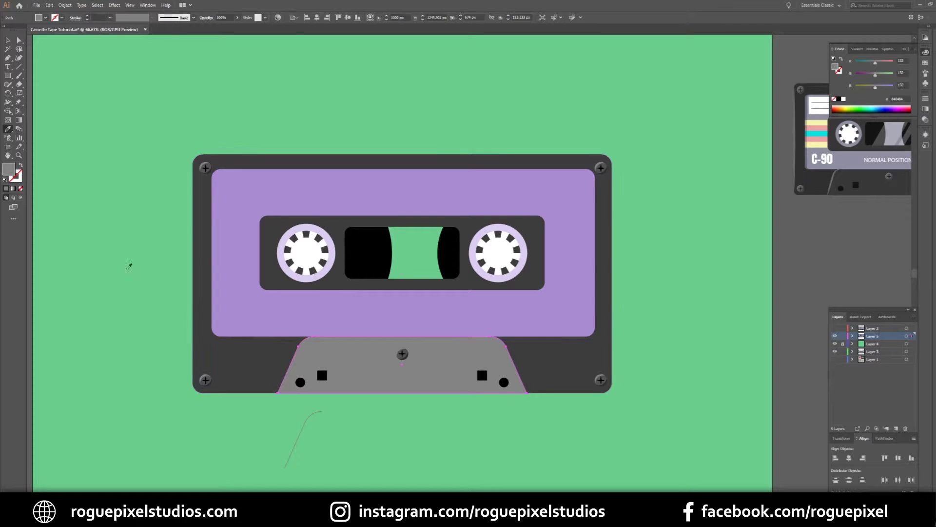
click(252, 346)
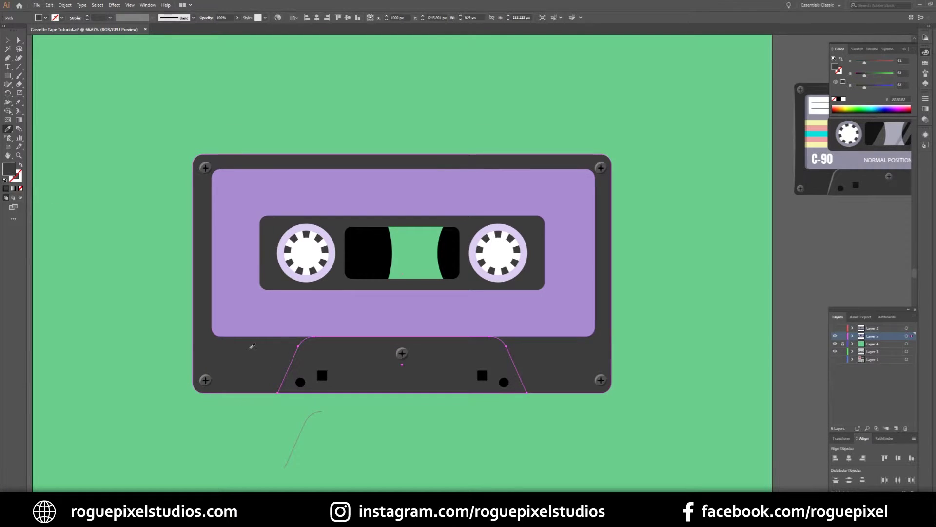
double_click(9, 169)
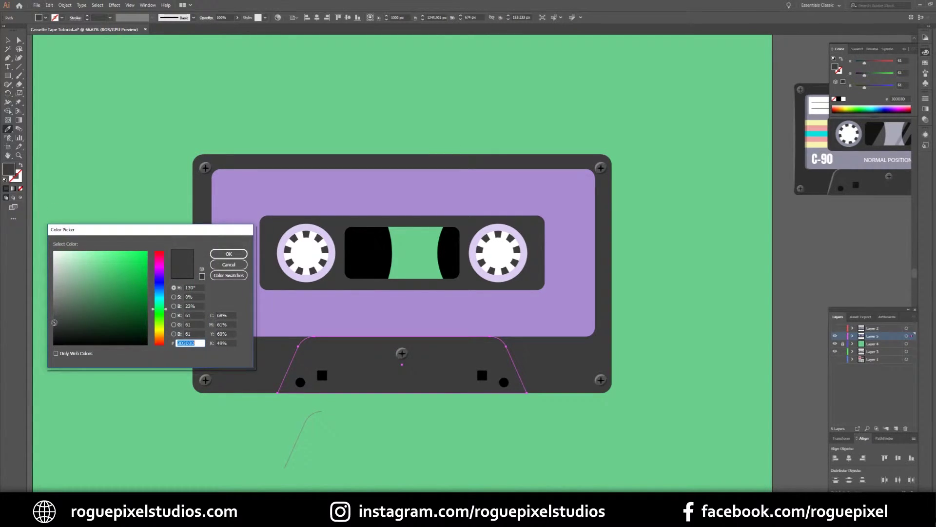
drag(54, 323, 51, 320)
click(228, 254)
- Give the curved line a B2B2B2 stroke with an elliptical width profile
key(v)
click(304, 424)
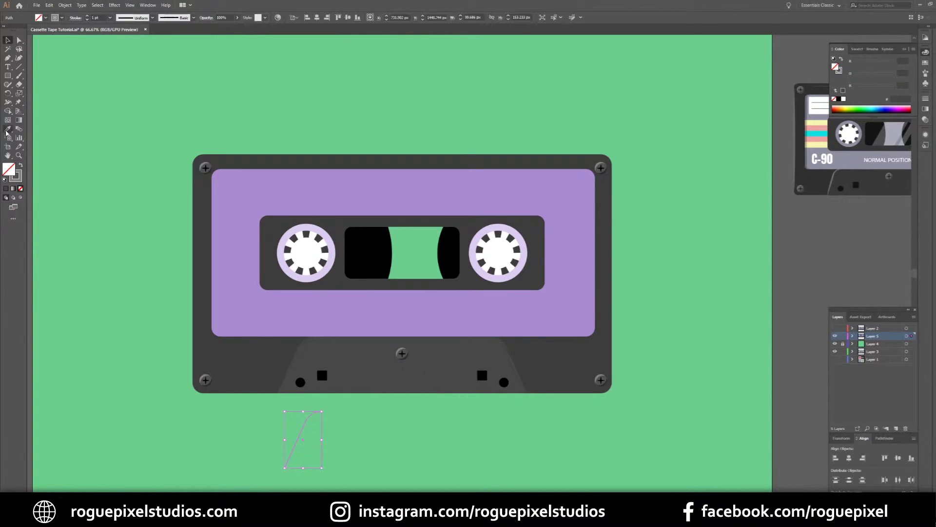
double_click(17, 177)
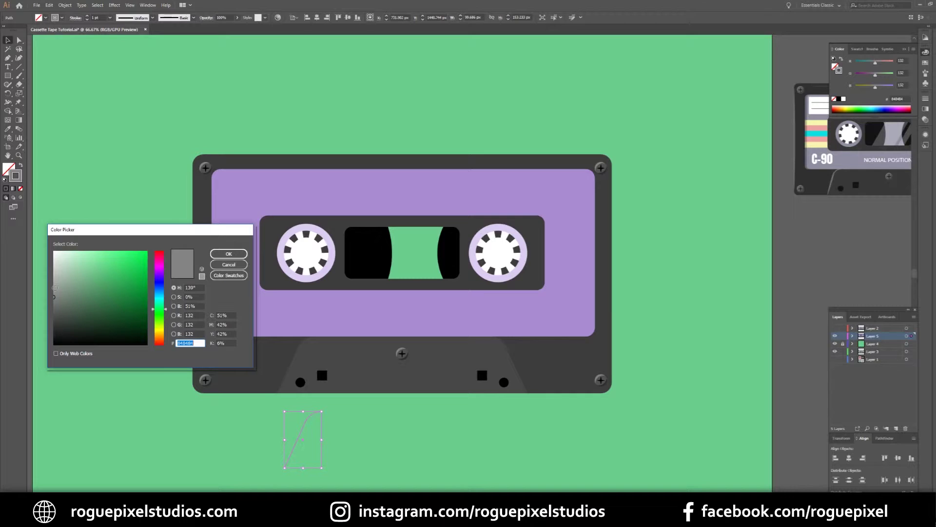
text(b2b2b2)
click(229, 253)
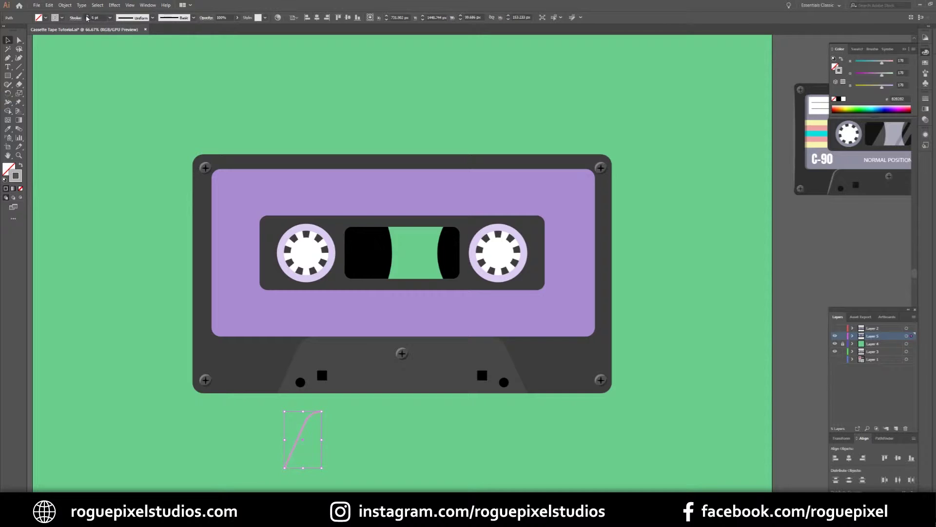
click(155, 18)
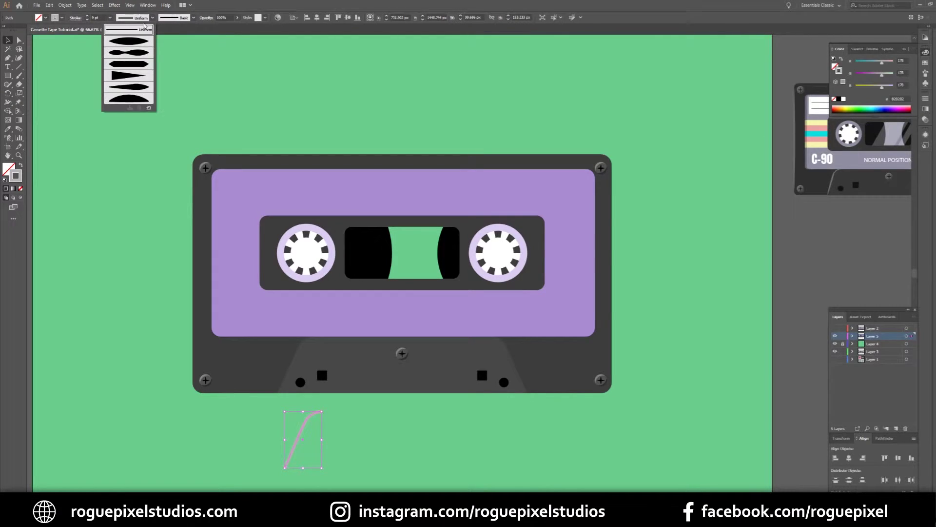
click(131, 44)
click(121, 306)
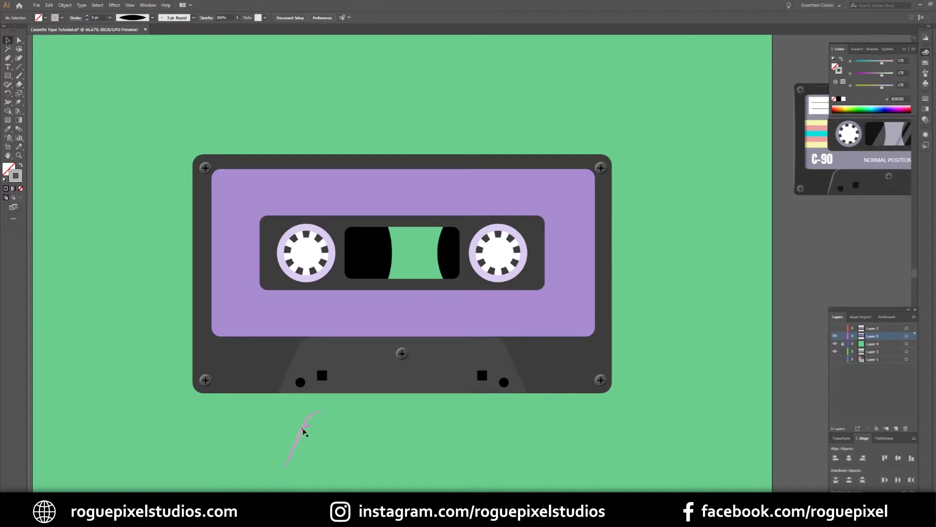
- Place the highlight along the bottom piece's left edge and recolour it 939393
mouse_move(303, 431)
mouse_down()
mouse_move(289, 347)
mouse_move(295, 356)
mouse_up()
click(372, 460)
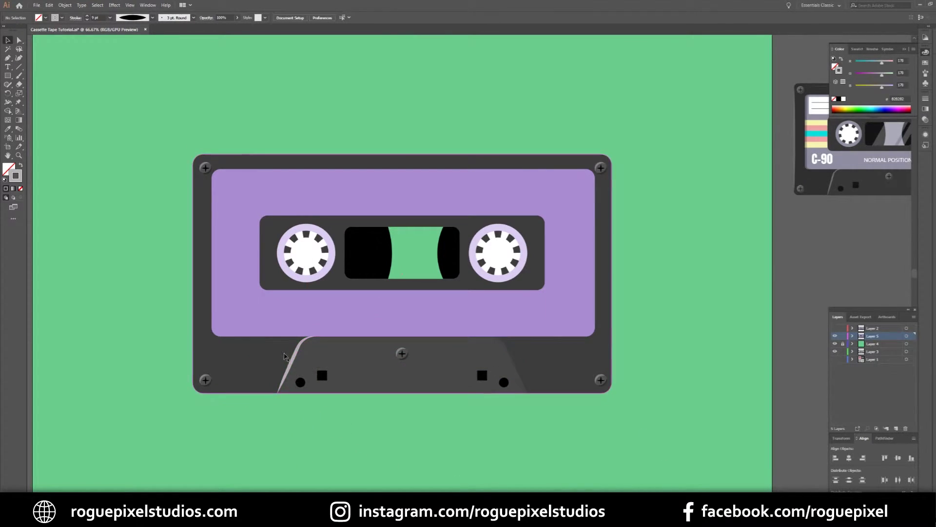
click(287, 354)
double_click(15, 176)
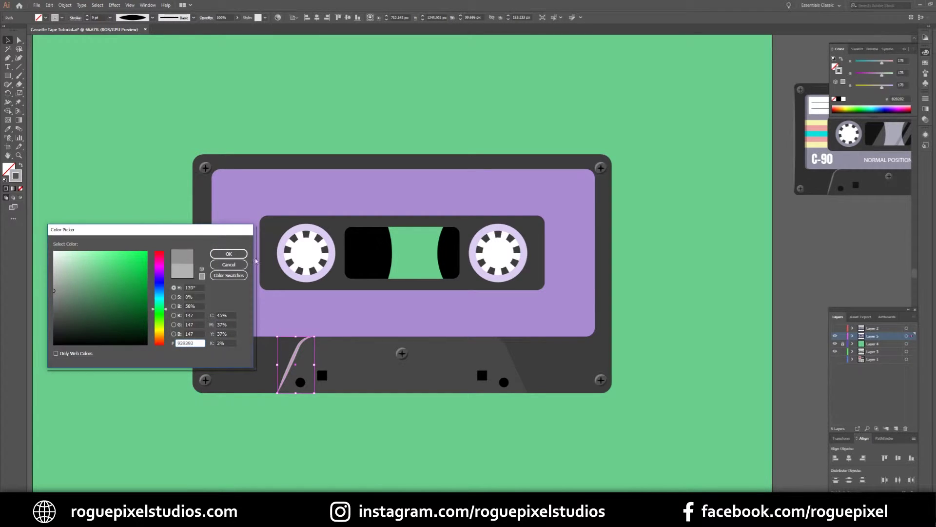
key(Return)
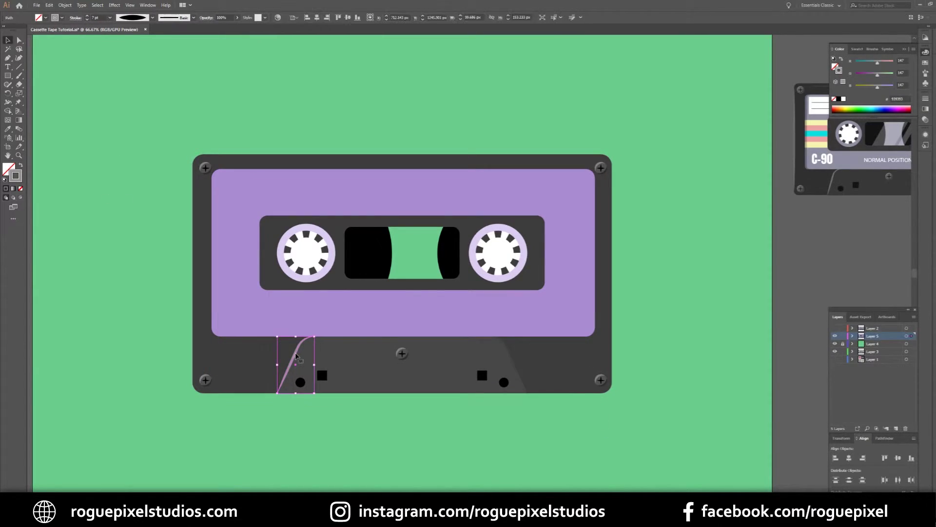
- Copy the tapered highlight stroke, reflect it vertically, and place it on the lower guide's right edge
drag(297, 356, 533, 356)
click(65, 5)
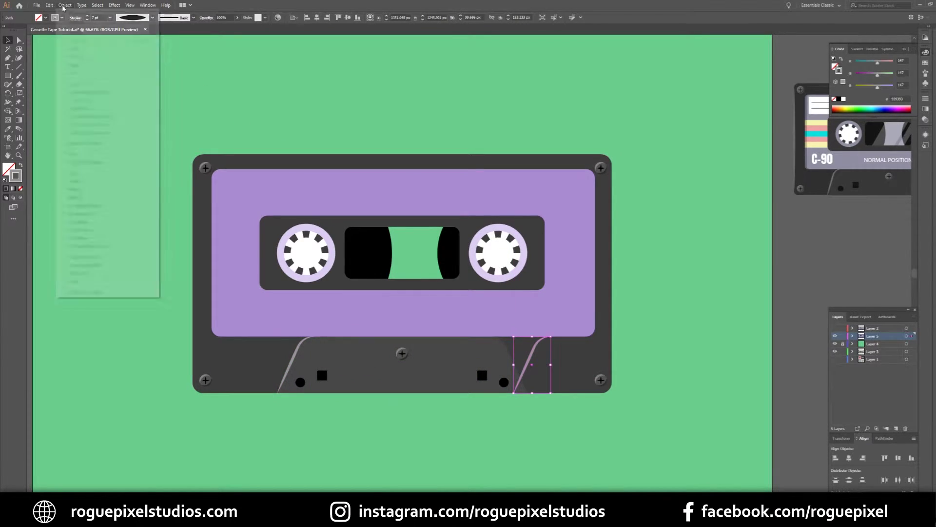
mouse_move(97, 12)
click(212, 41)
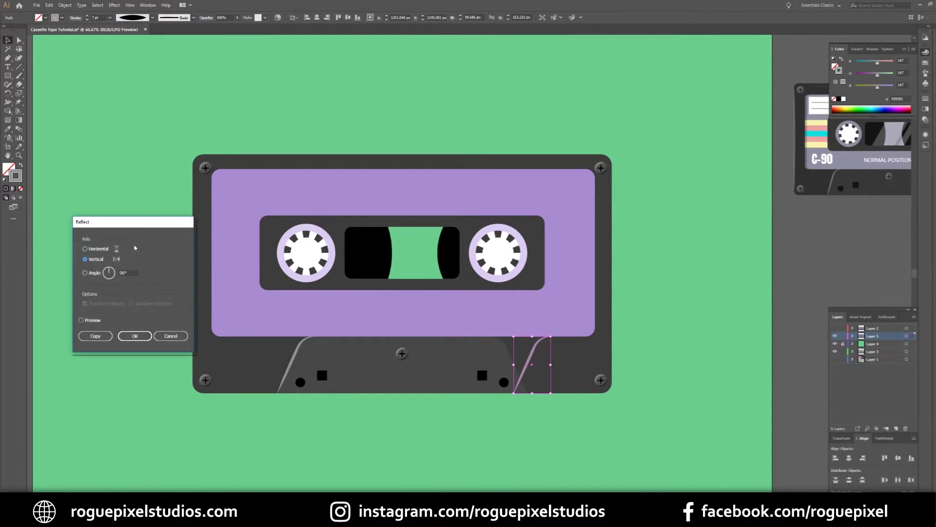
click(81, 320)
click(134, 336)
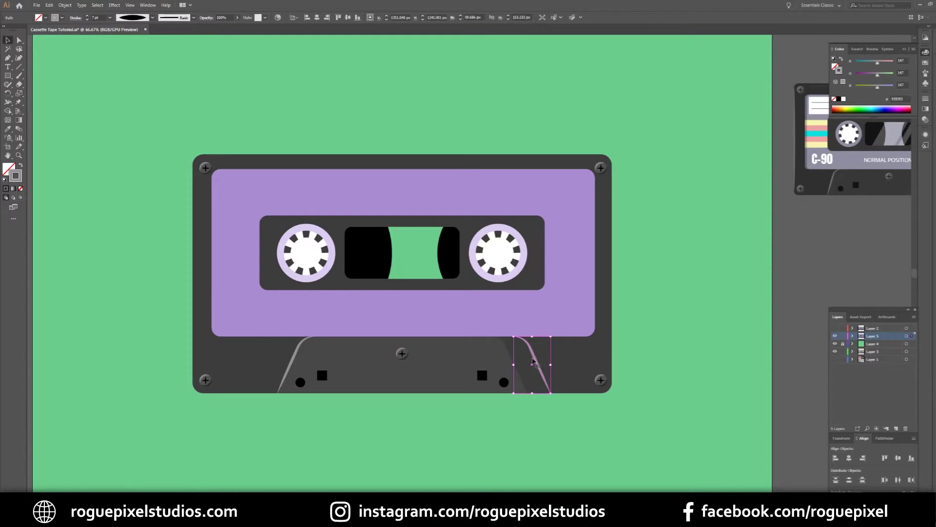
drag(532, 360, 511, 360)
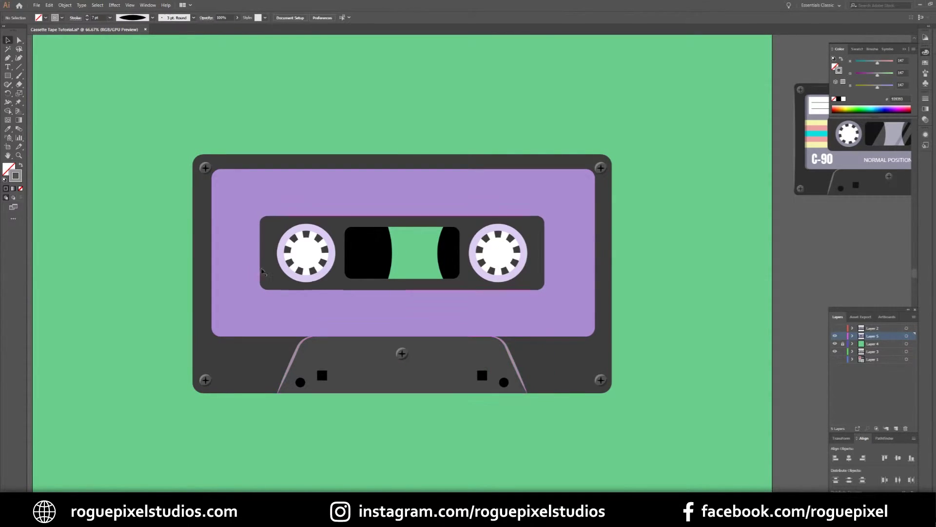
- Recolour the mirrored stroke dark grey 2D2D2D and deselect it
double_click(20, 176)
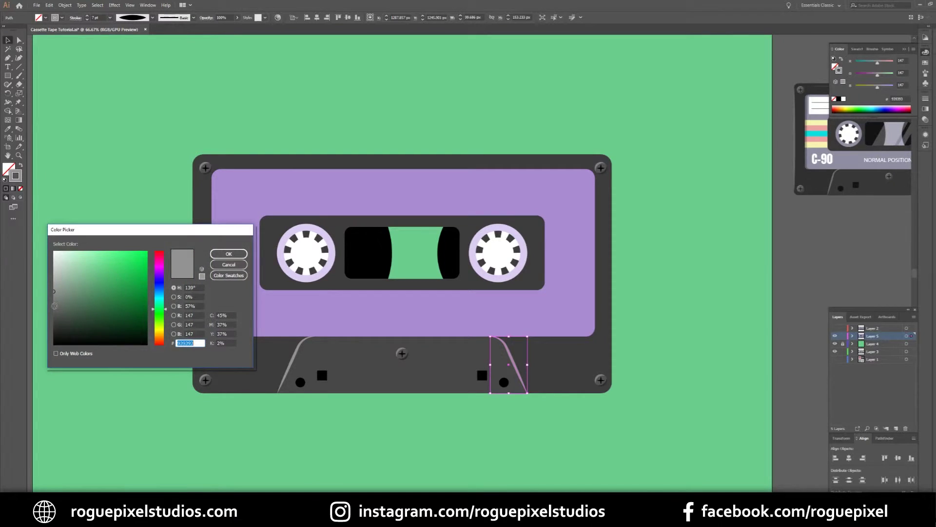
text(2d2d2d)
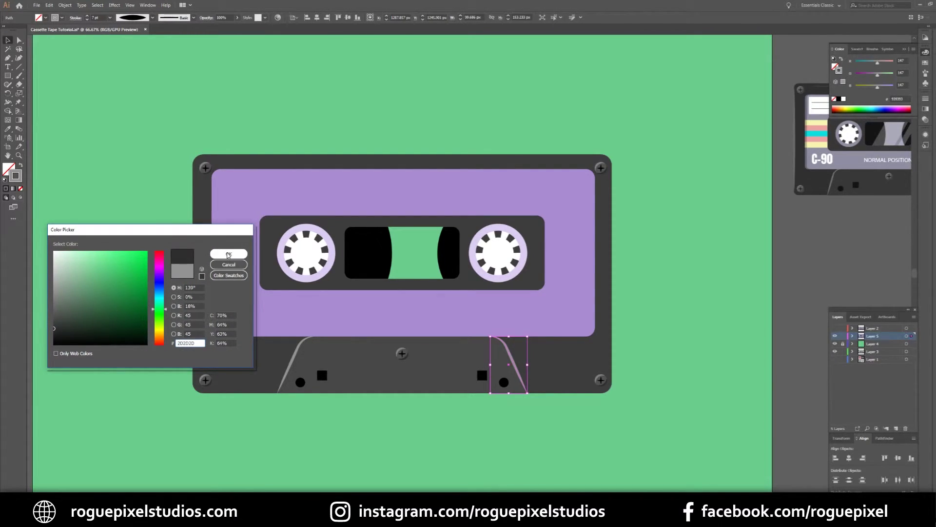
click(229, 254)
click(390, 468)
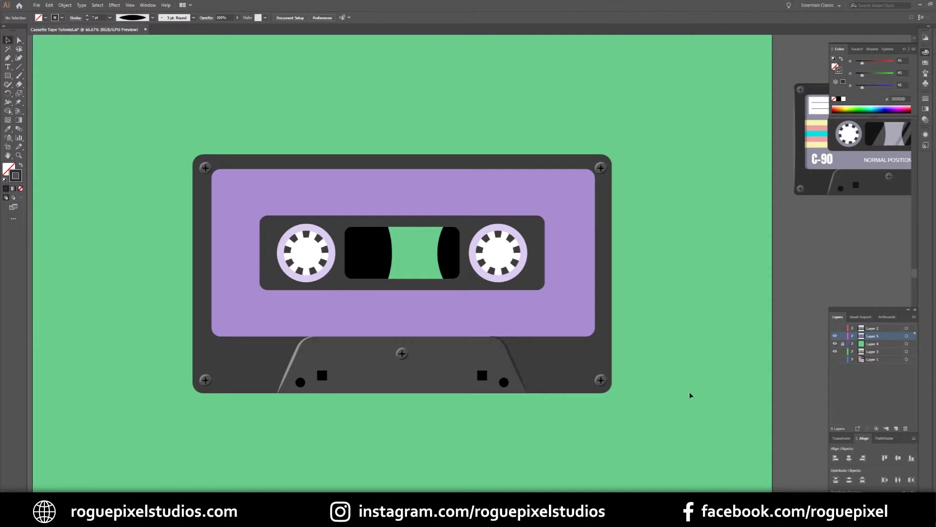
- Draw a vertical line down the cassette's left edge with a mid grey A0A0A0 stroke
click(23, 68)
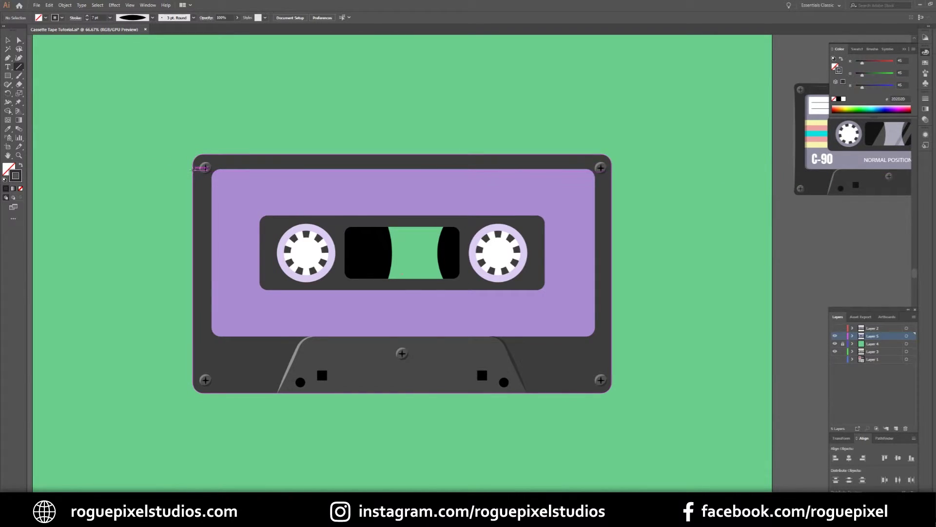
click(18, 67)
drag(189, 170, 191, 379)
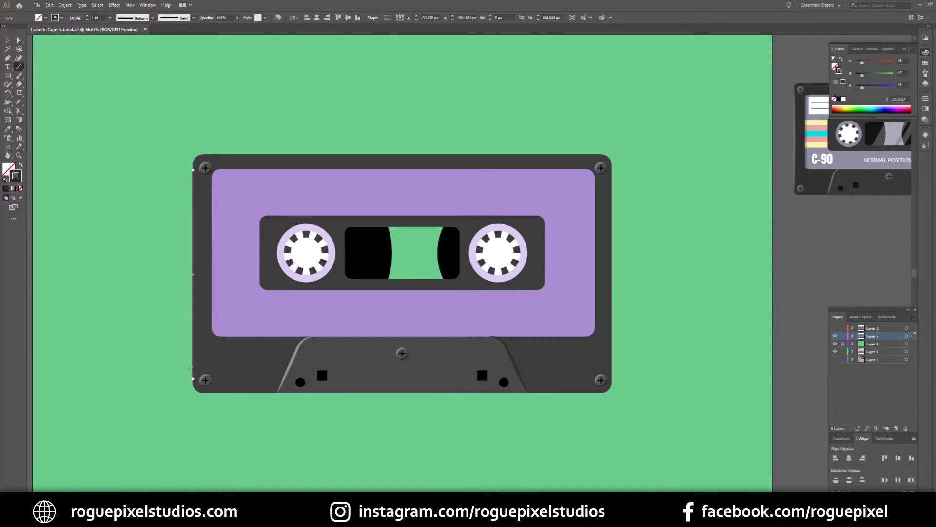
double_click(20, 178)
mouse_move(53, 302)
mouse_down()
mouse_move(51, 278)
mouse_move(50, 286)
mouse_up()
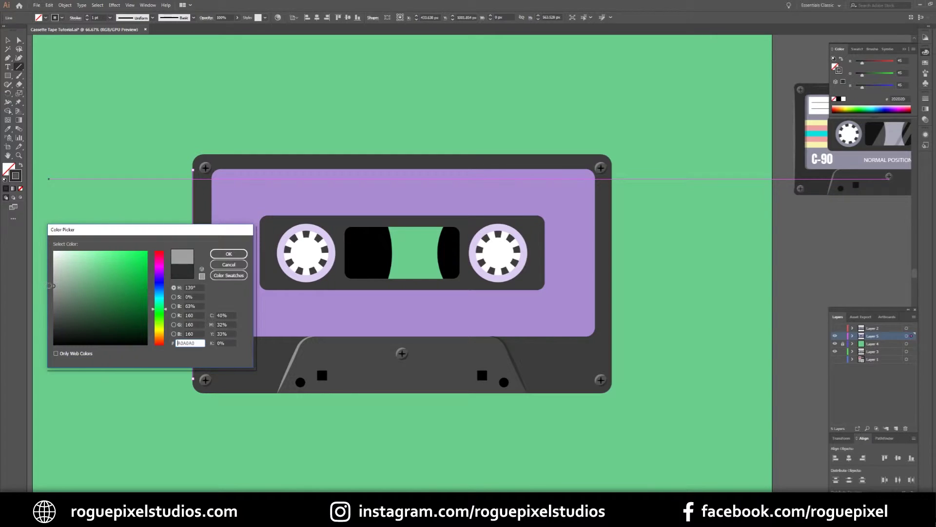
click(229, 253)
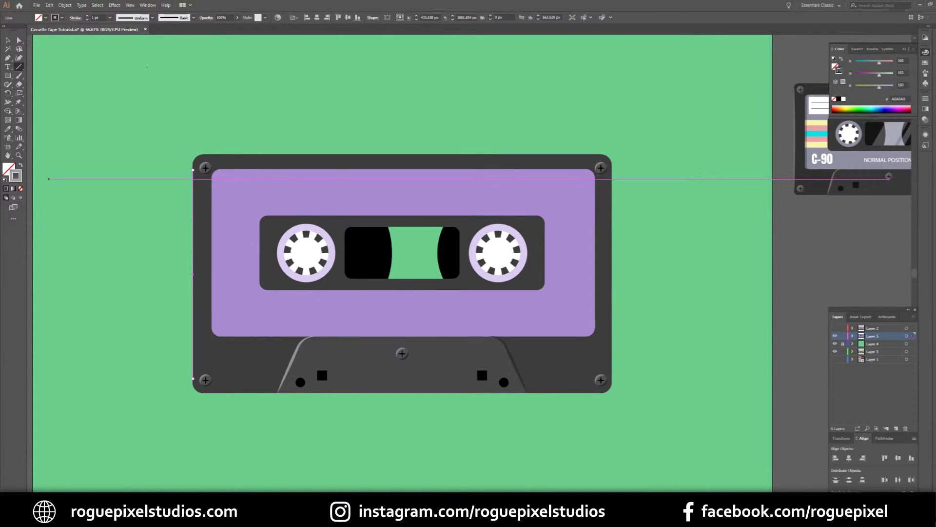
- Give the line a tapered width profile at 6 pt and lighten its stroke to BFBFBF
click(87, 16)
click(87, 16)
click(87, 16)
click(86, 16)
click(87, 16)
click(87, 16)
click(87, 16)
click(153, 18)
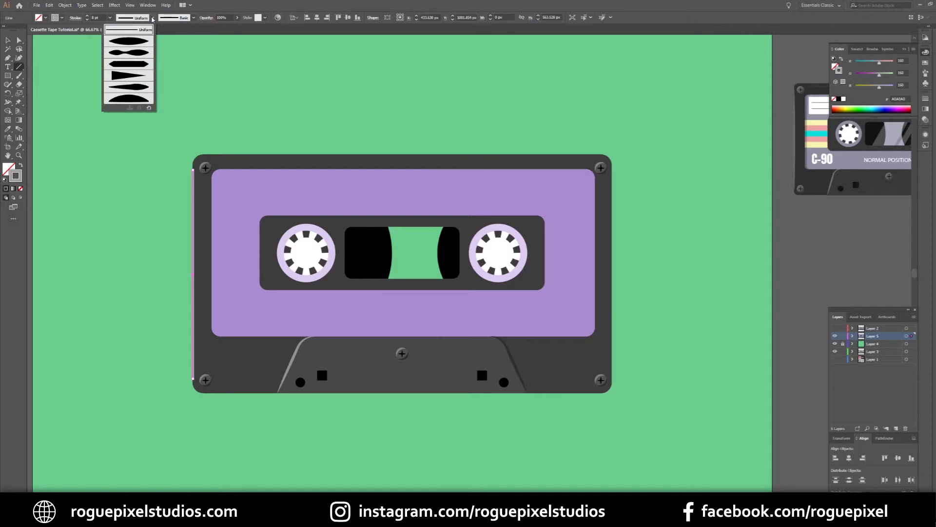
click(135, 43)
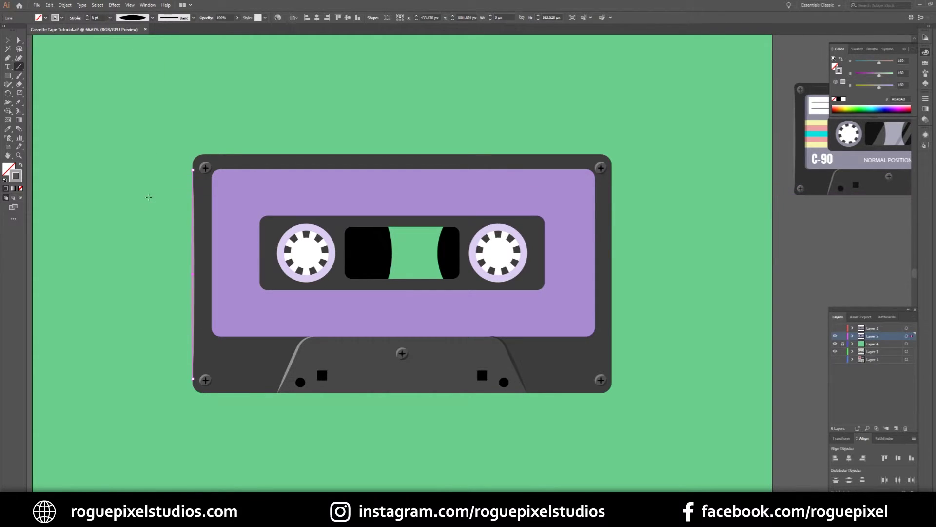
key(v)
click(87, 19)
click(87, 19)
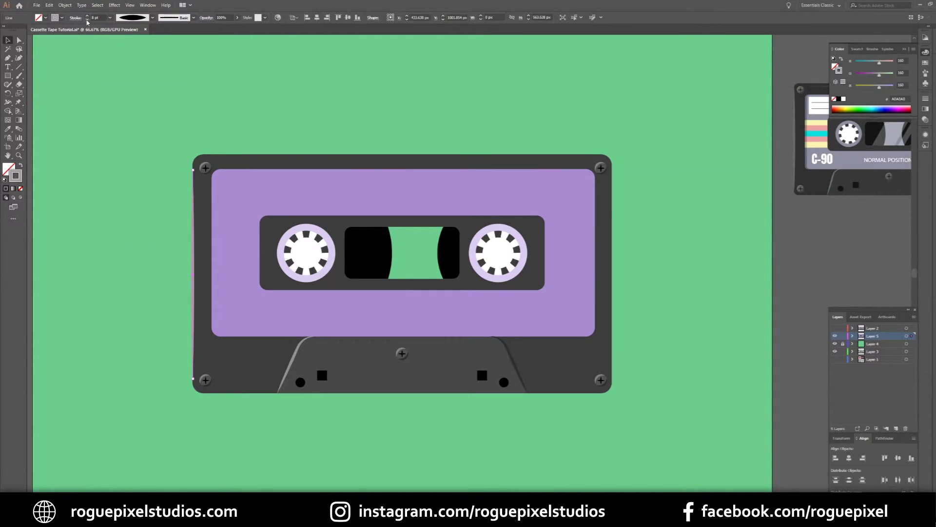
double_click(16, 176)
click(217, 255)
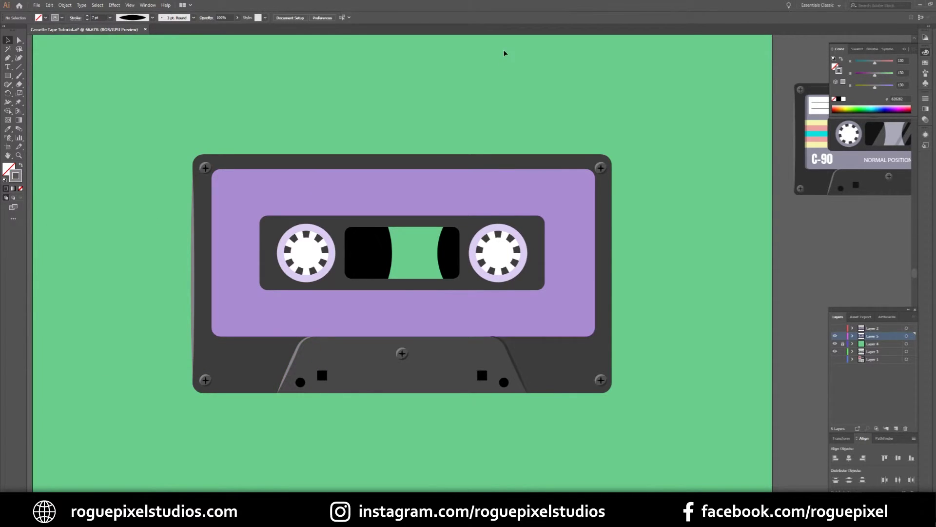
- Copy the highlight line to the cassette's right edge and colour it dark grey 2B2B2B
click(194, 262)
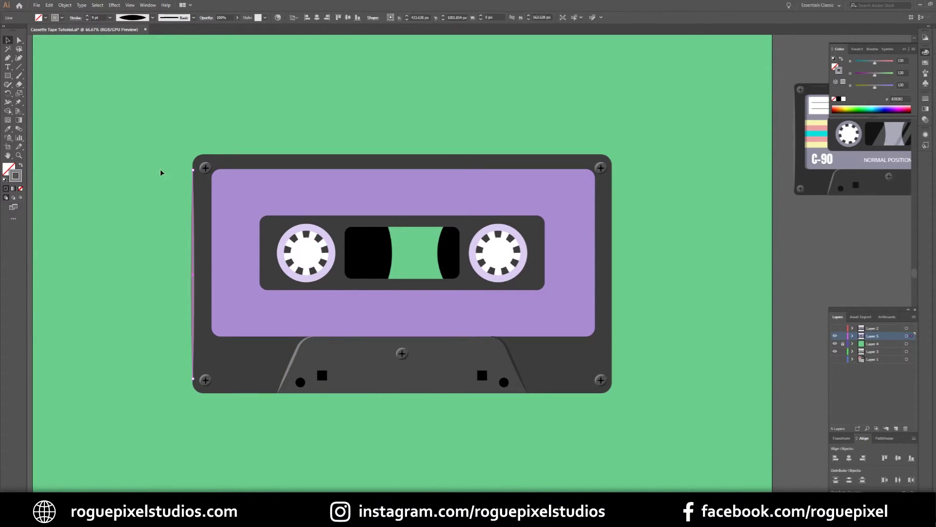
click(161, 171)
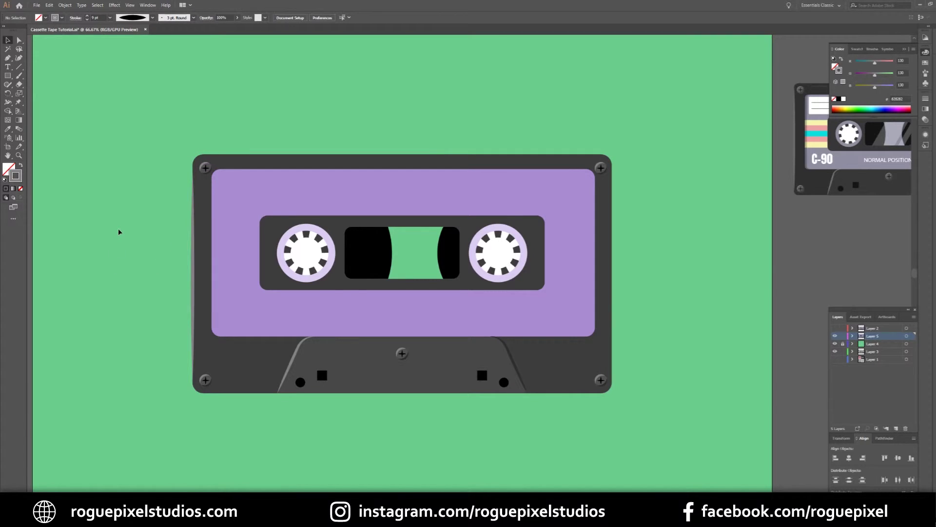
click(193, 257)
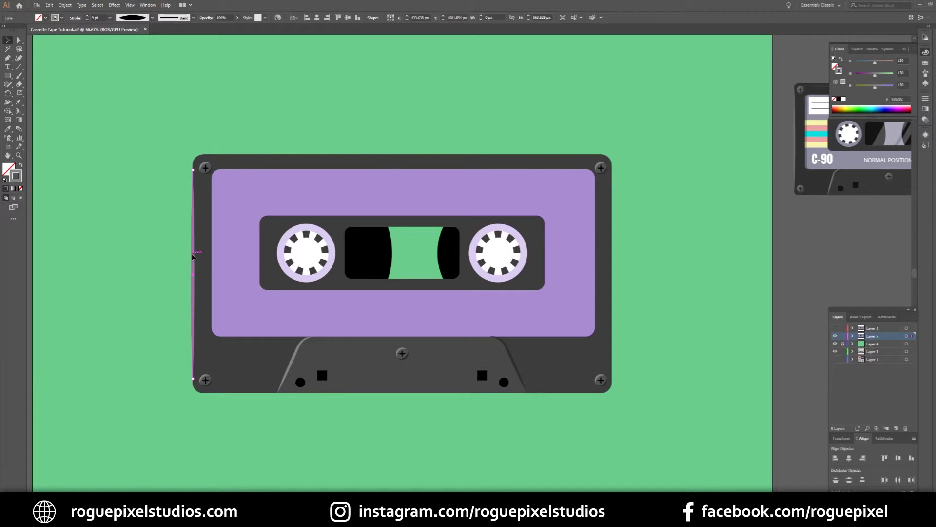
drag(193, 257, 616, 288)
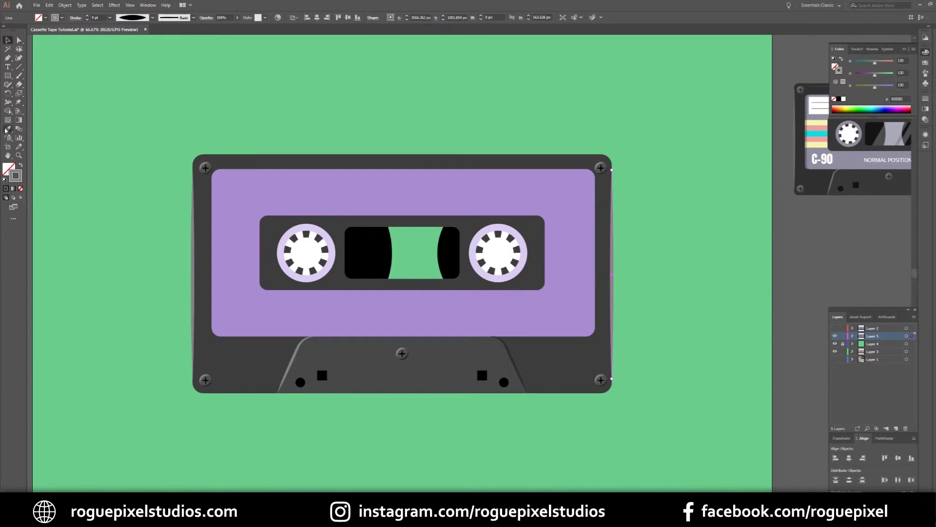
double_click(14, 173)
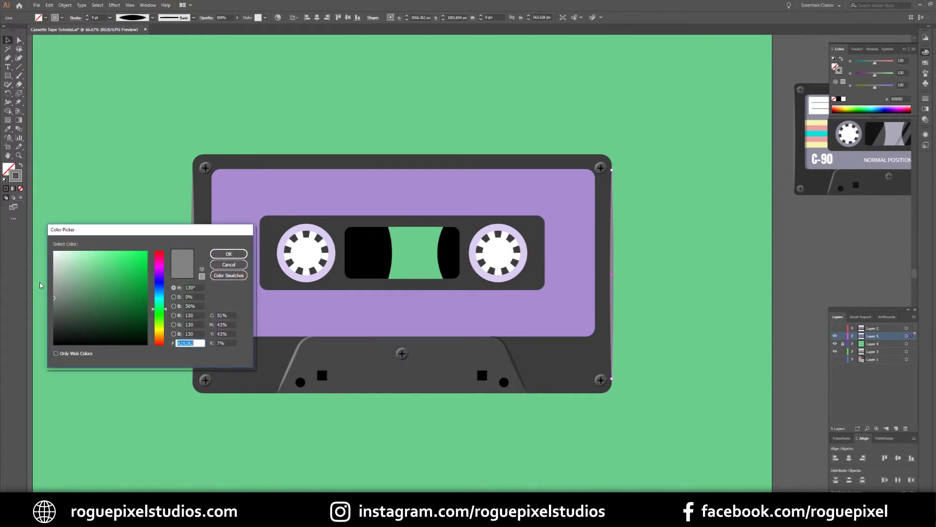
text(2b2b2b)
key(Return)
click(164, 200)
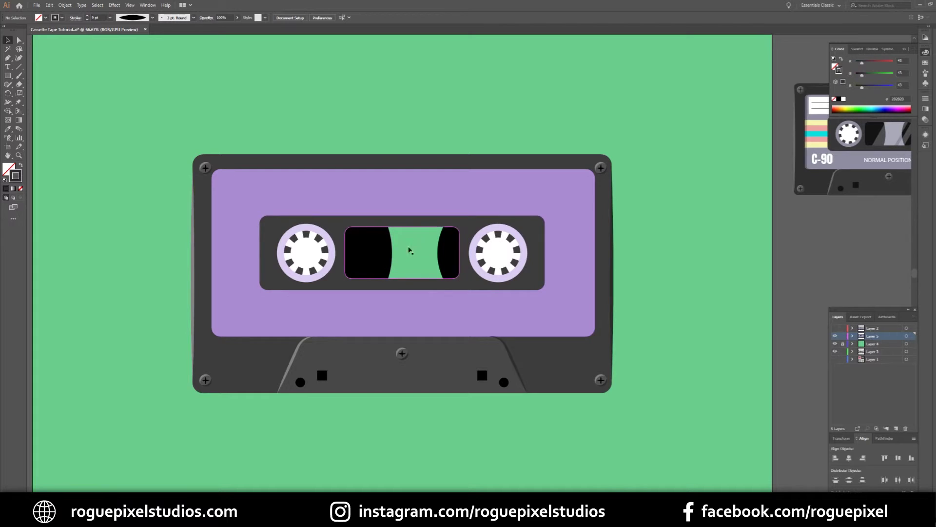
- Draw a wide and a narrow white rectangle, rotate them diagonally, and move them over the tape window
click(7, 75)
drag(649, 192, 689, 364)
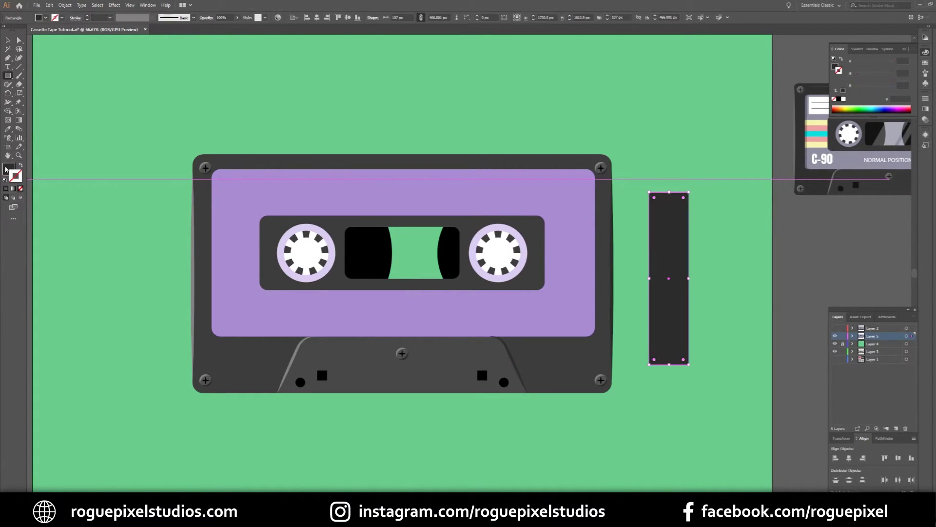
double_click(8, 168)
click(226, 255)
key(v)
drag(663, 245, 709, 245)
drag(734, 278, 715, 278)
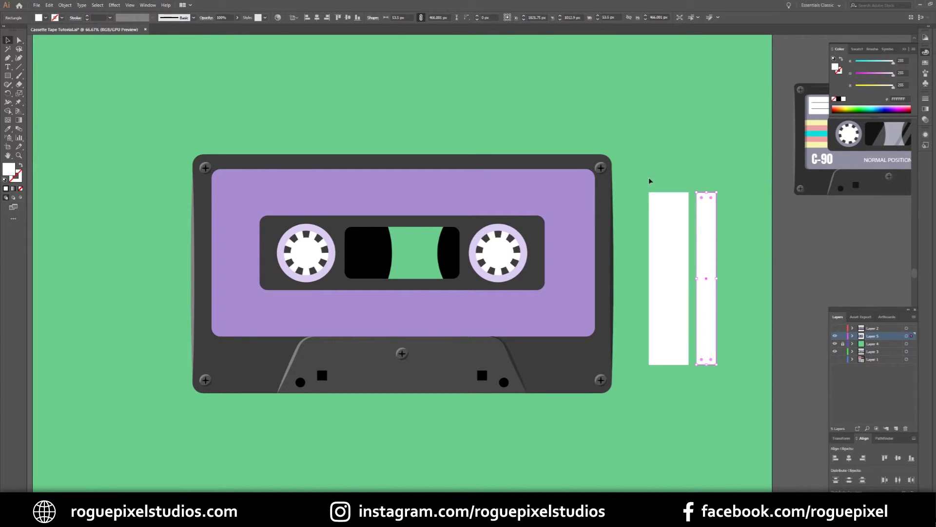
drag(650, 180, 769, 238)
drag(702, 251, 447, 232)
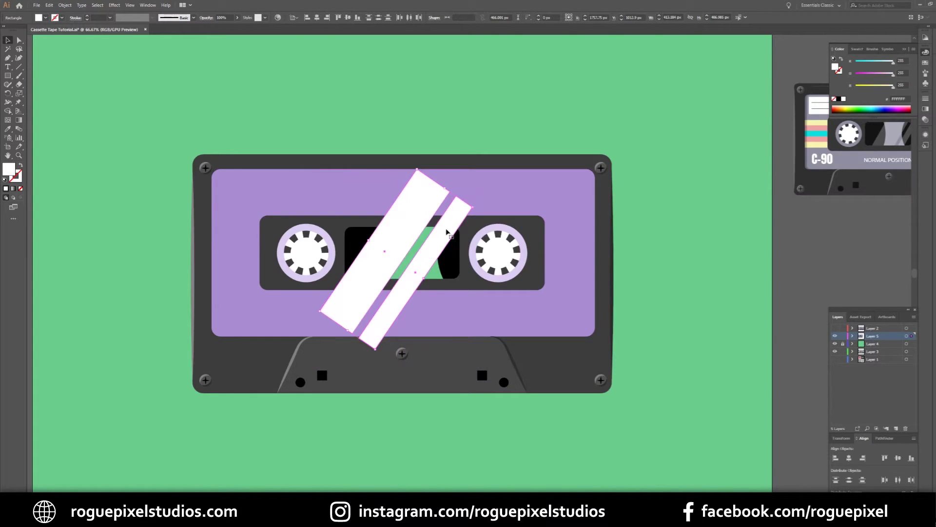
- Trim the strip parts above and below the tape window with the Shape Builder tool
click(350, 239)
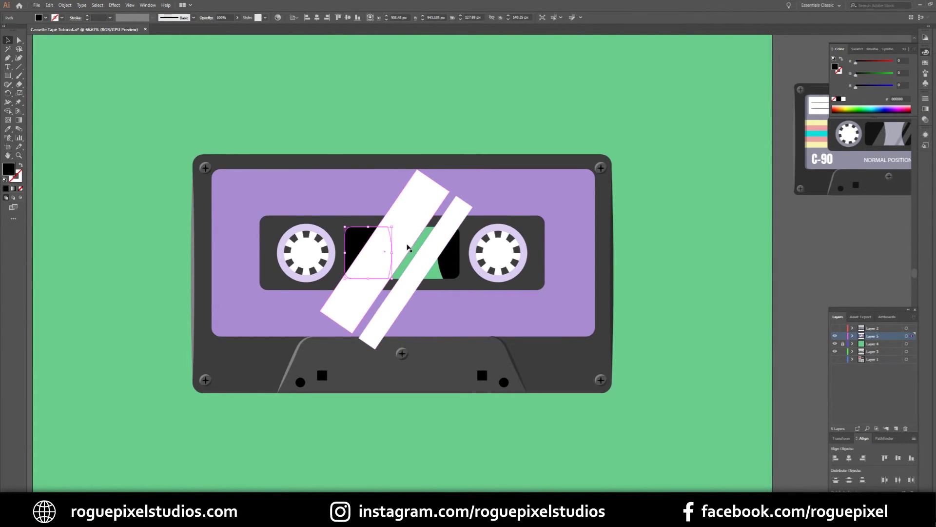
shift+click(438, 251)
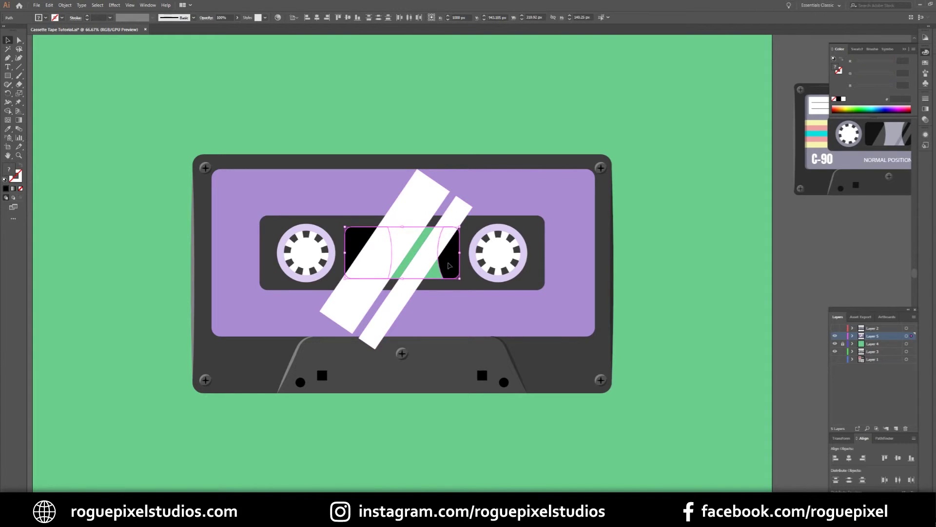
shift+click(463, 212)
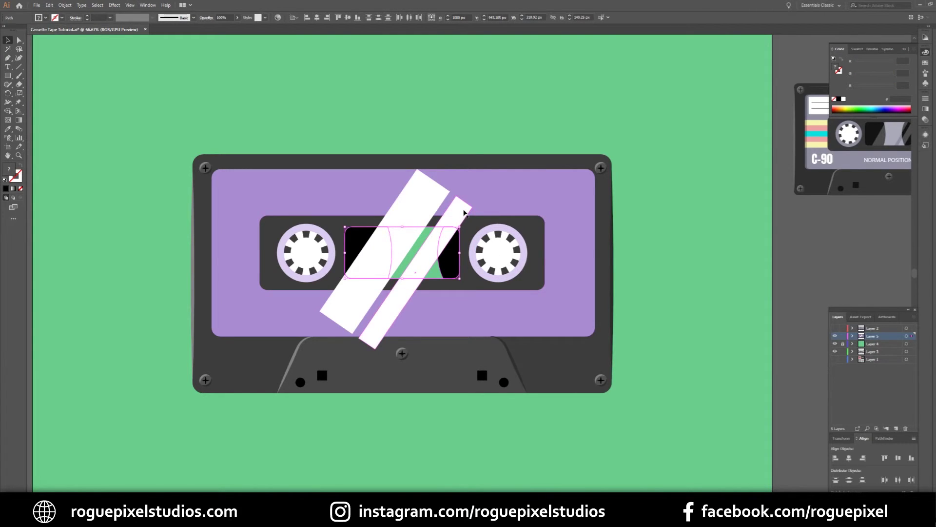
shift+click(424, 189)
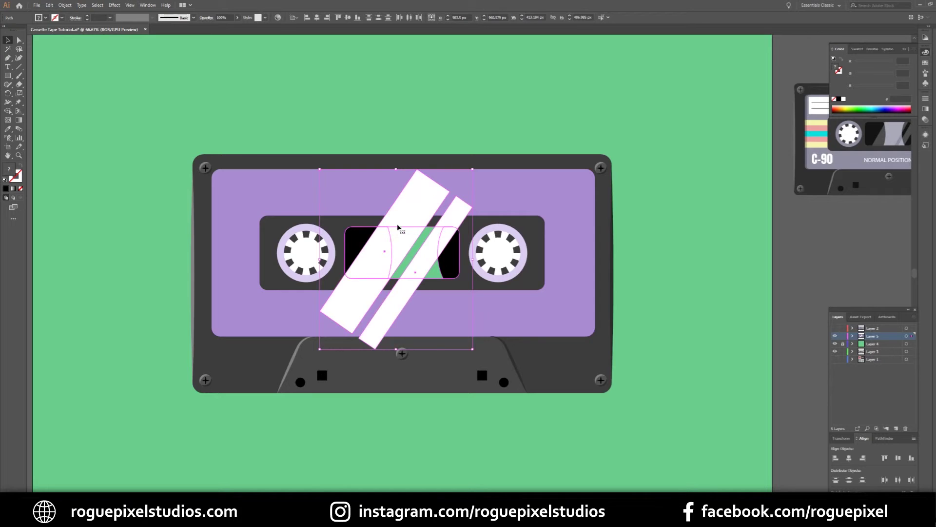
click(8, 110)
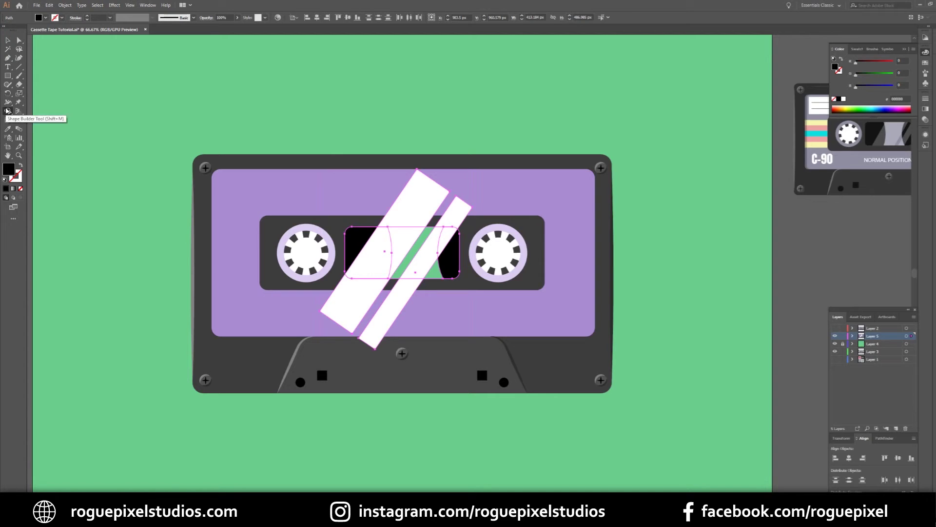
drag(385, 194, 459, 214)
drag(312, 302, 438, 315)
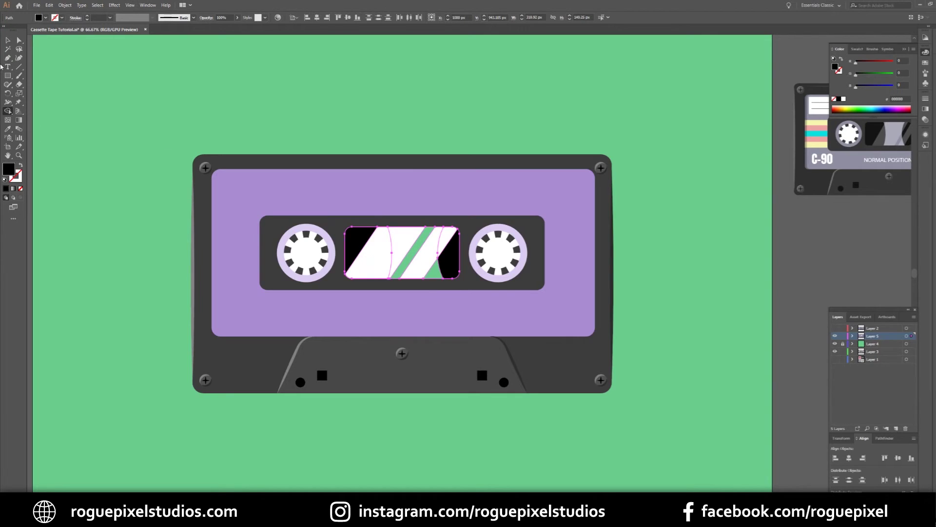
key(v)
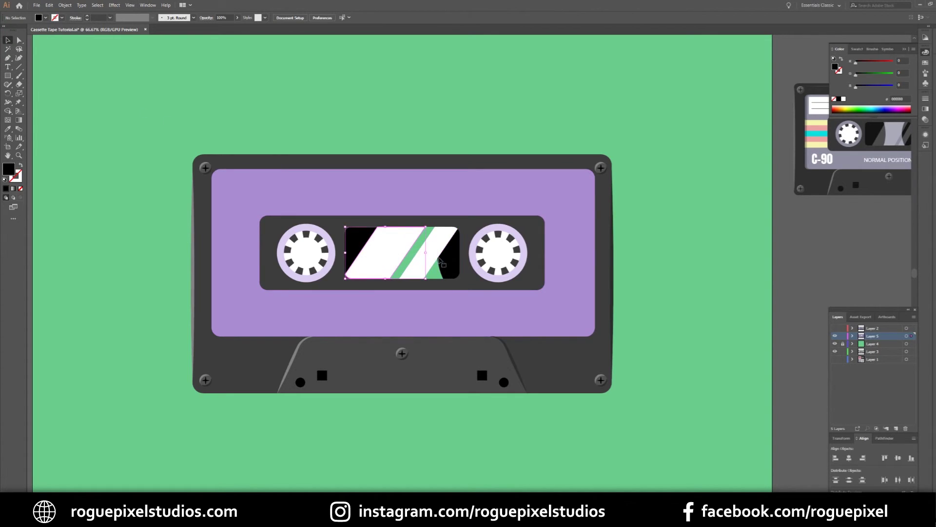
- Set the white reflection strips to 19% opacity
click(436, 247)
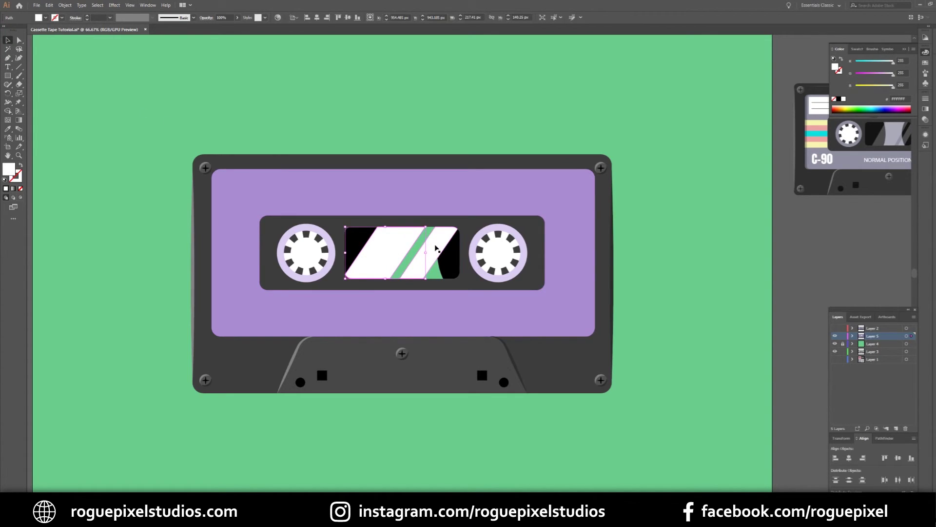
click(238, 18)
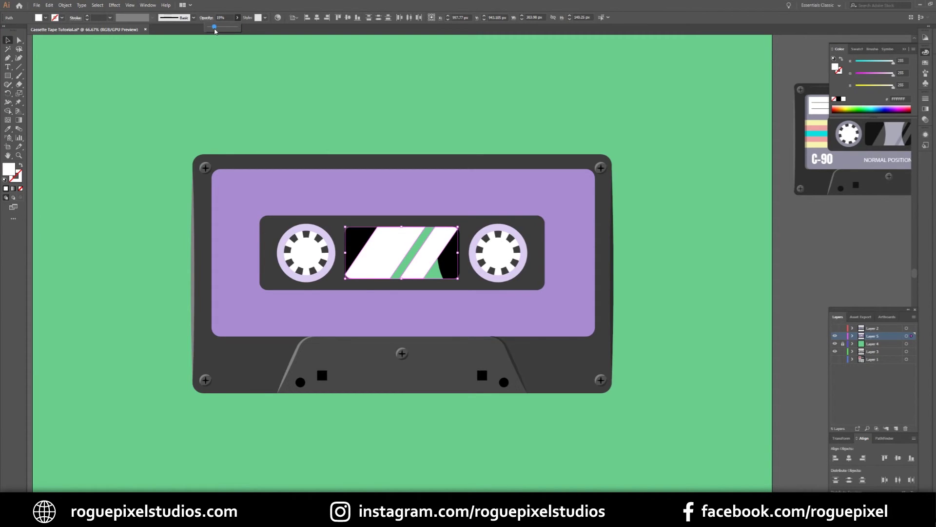
click(261, 105)
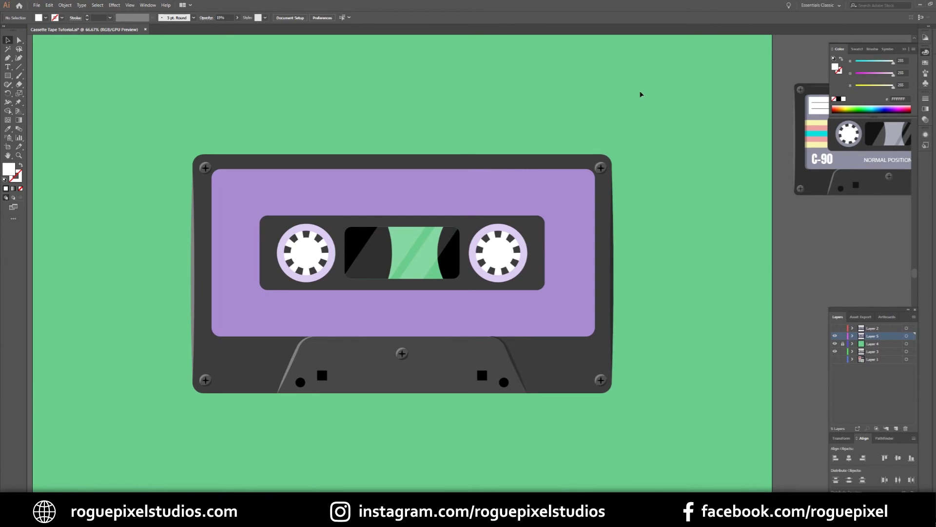
key(h)
drag(890, 142, 593, 223)
drag(383, 291, 730, 231)
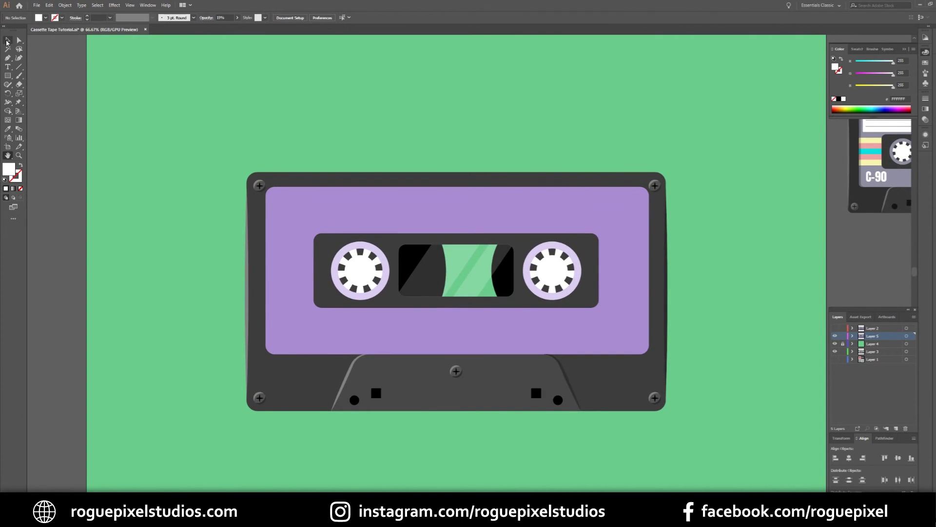
click(6, 41)
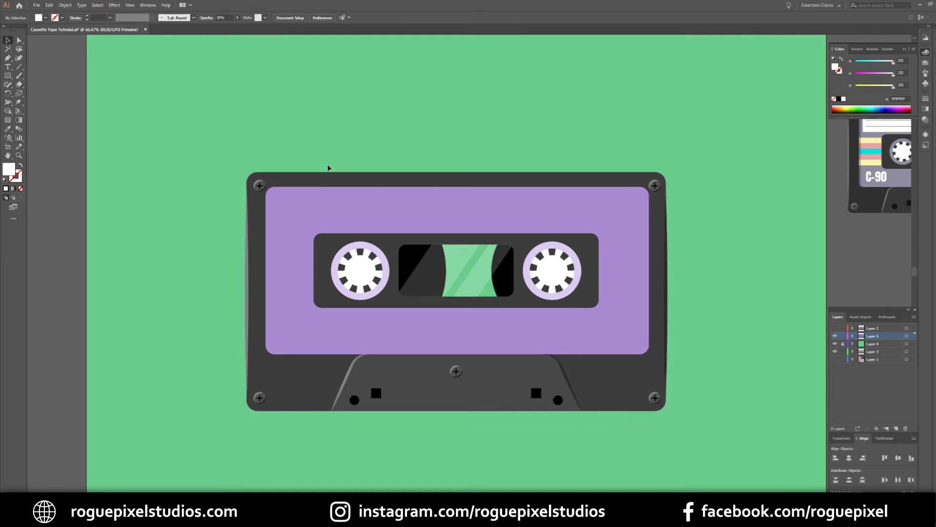